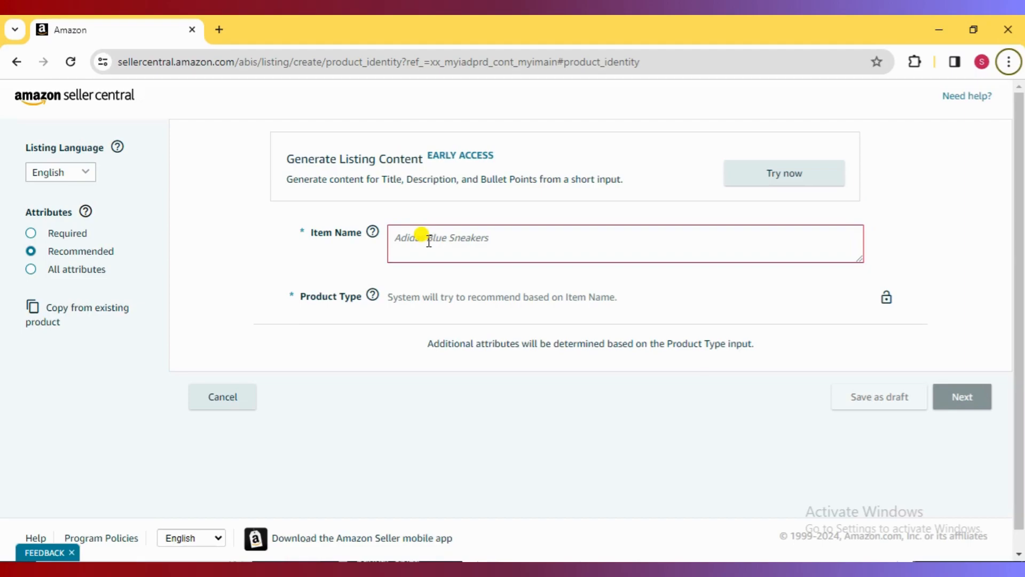
Step: Copy the full product title from the foam roller water bottle Word document into the listing's Item Name field
key(alt+Tab)
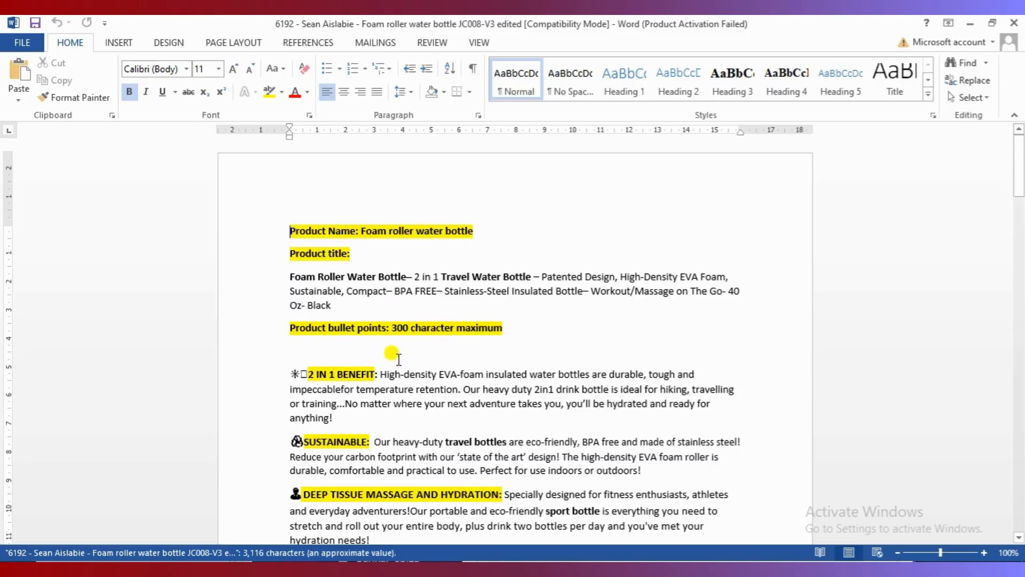
click(290, 274)
drag(287, 276, 342, 305)
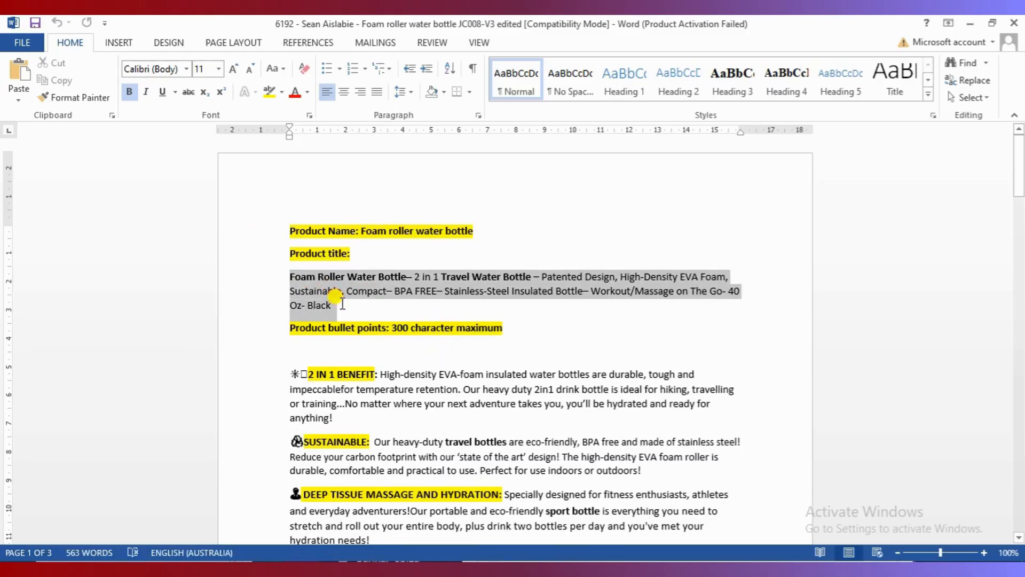
key(alt+Tab)
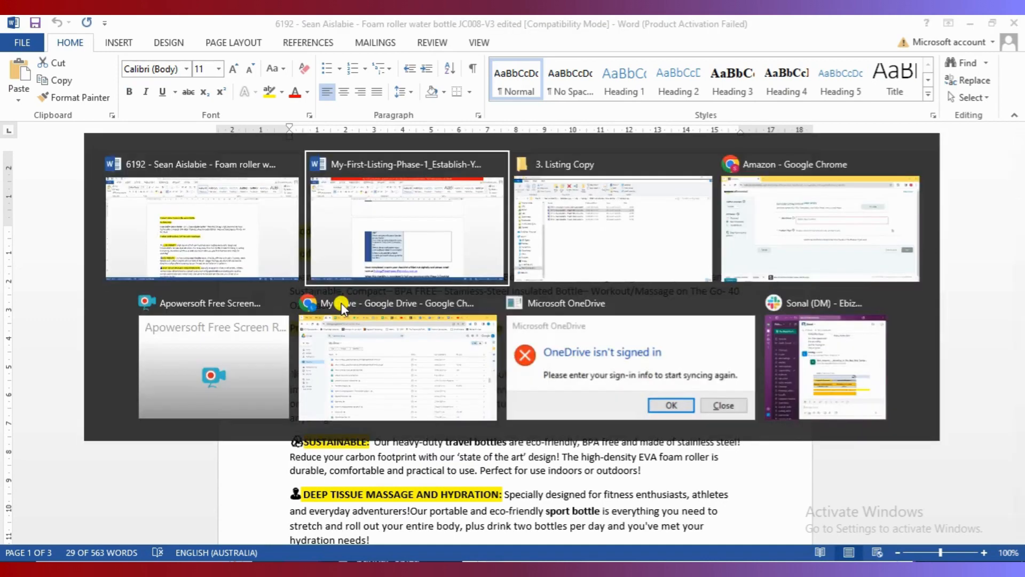
key(alt+Tab)
key(alt+Tab)
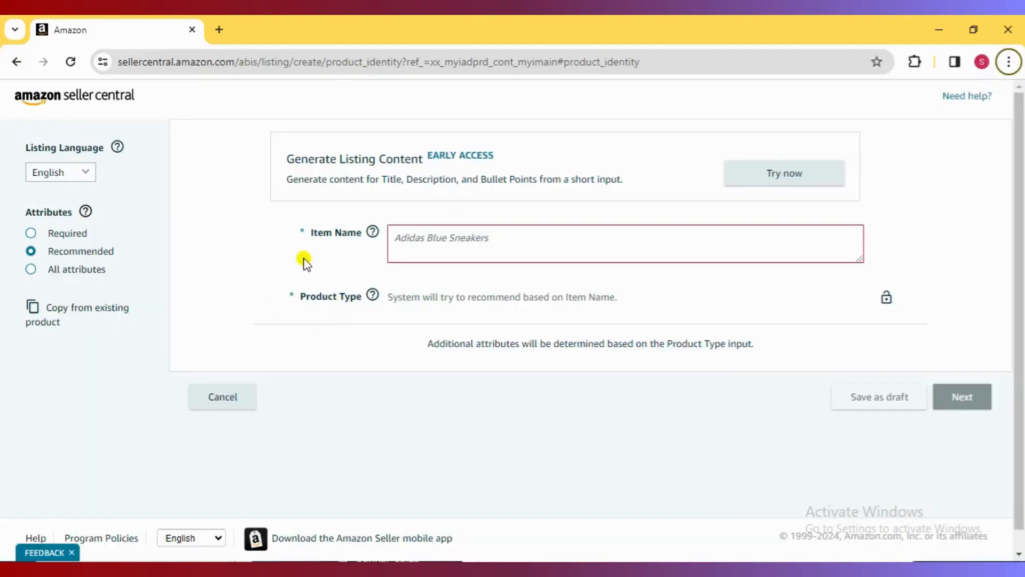
click(414, 249)
key(ctrl+v)
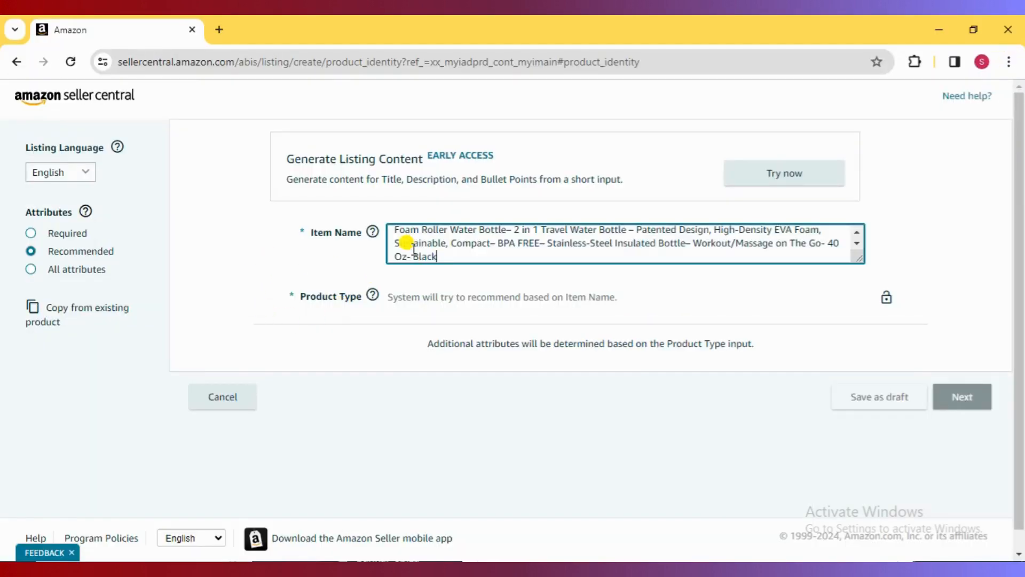
click(393, 332)
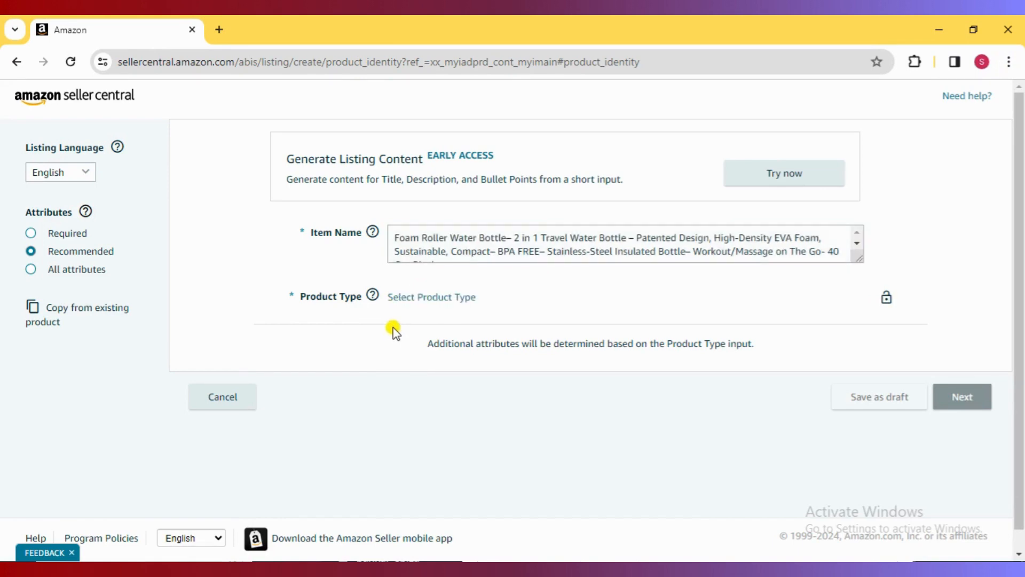
Step: Search the product types for "water bottle" and select the BOTTLE type under Sports & Outdoor Recreation Accessories > Sports Water Bottles
click(416, 297)
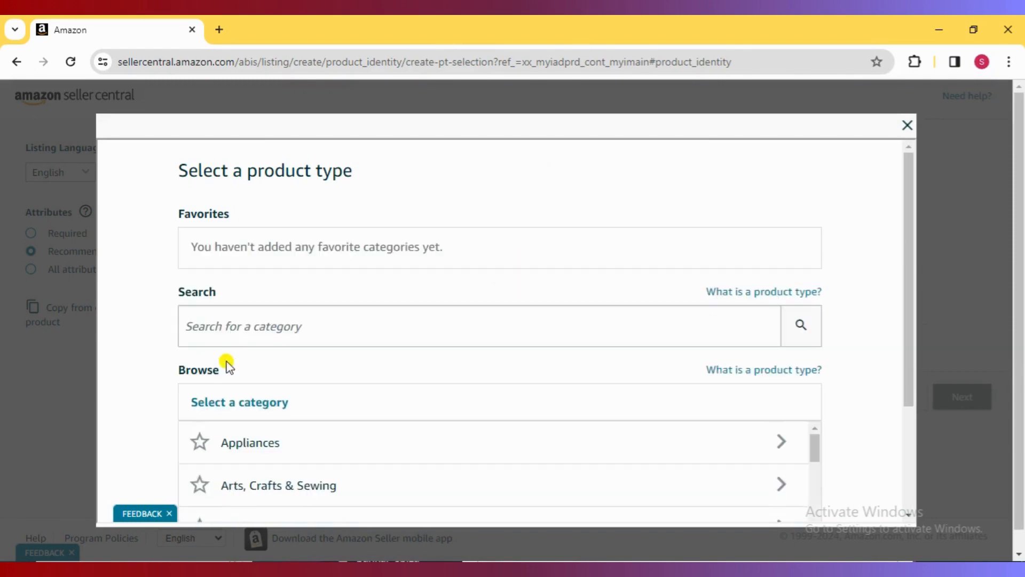
click(212, 328)
click(212, 329)
text(w)
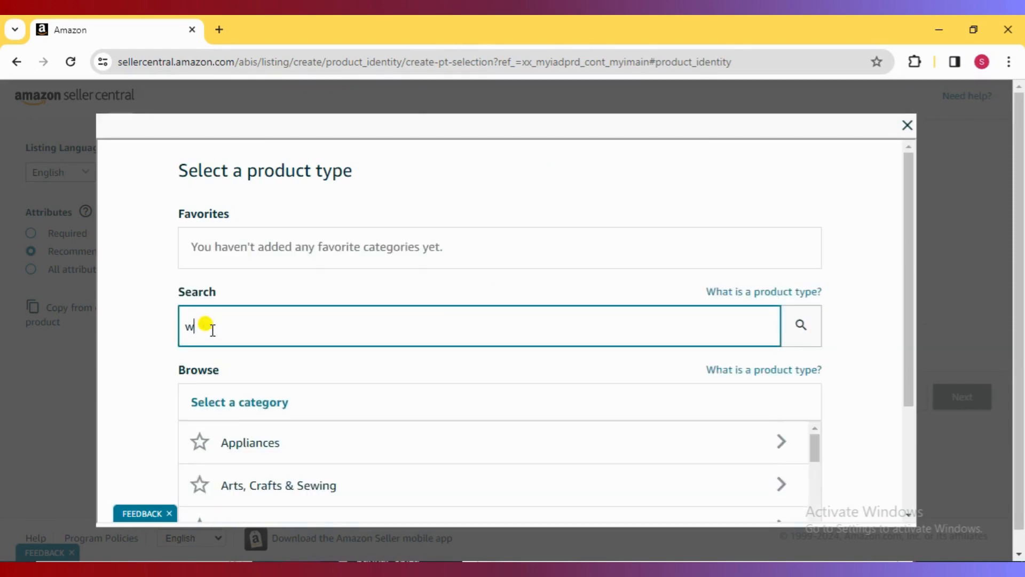
text(ater bottle)
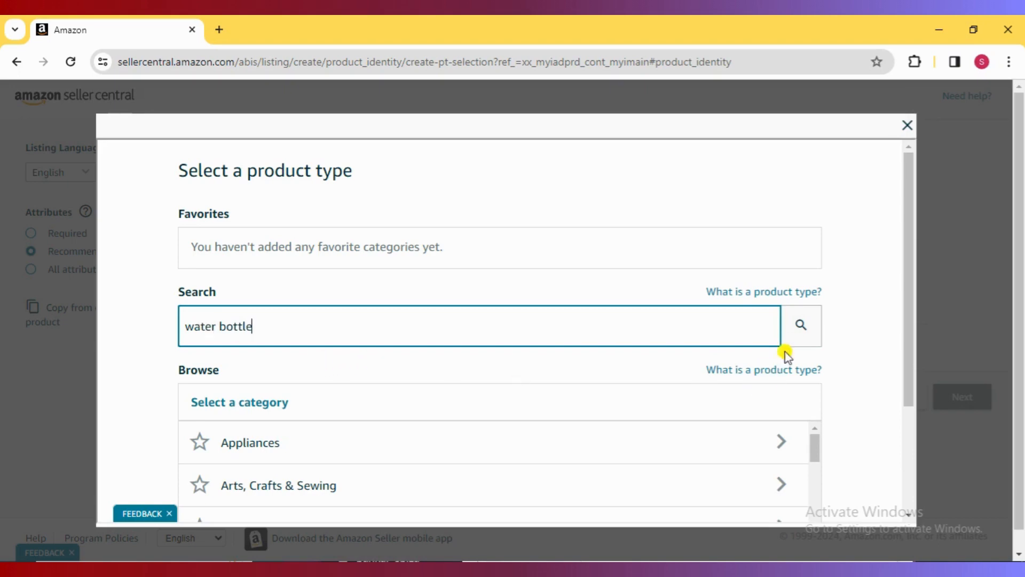
click(794, 340)
scroll(567, 320, down, 1)
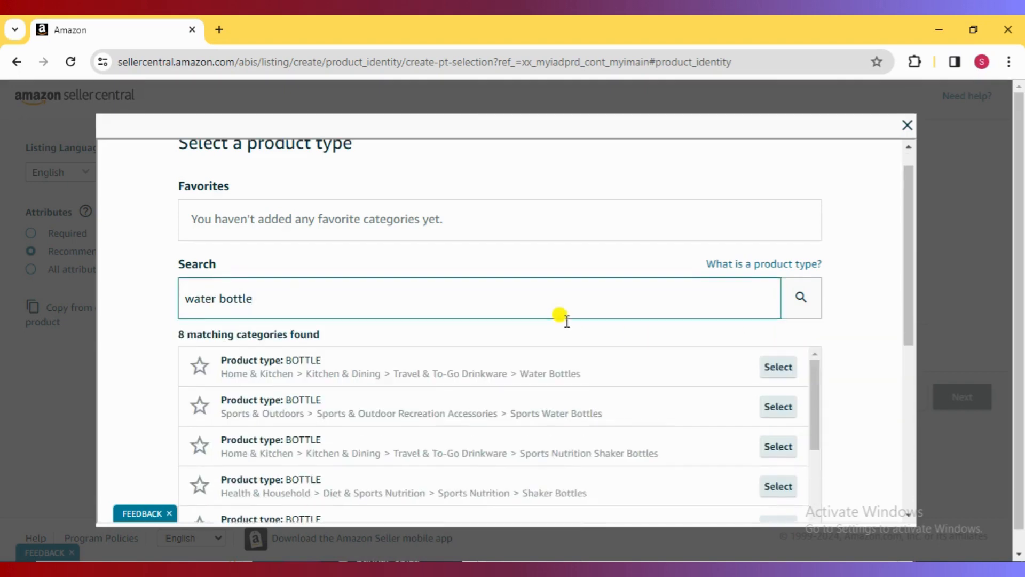
scroll(567, 321, down, 1)
scroll(566, 323, down, 1)
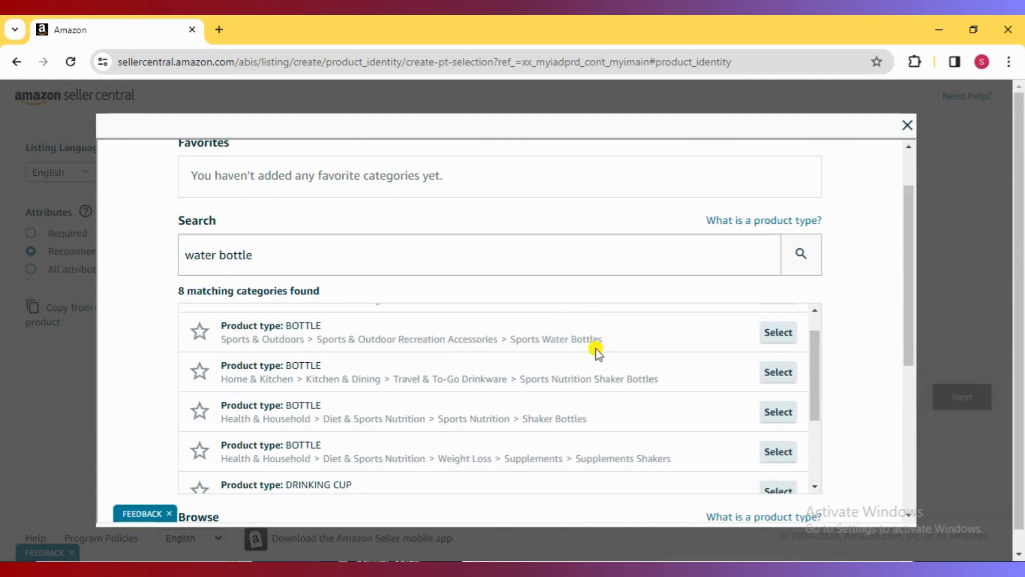
click(778, 339)
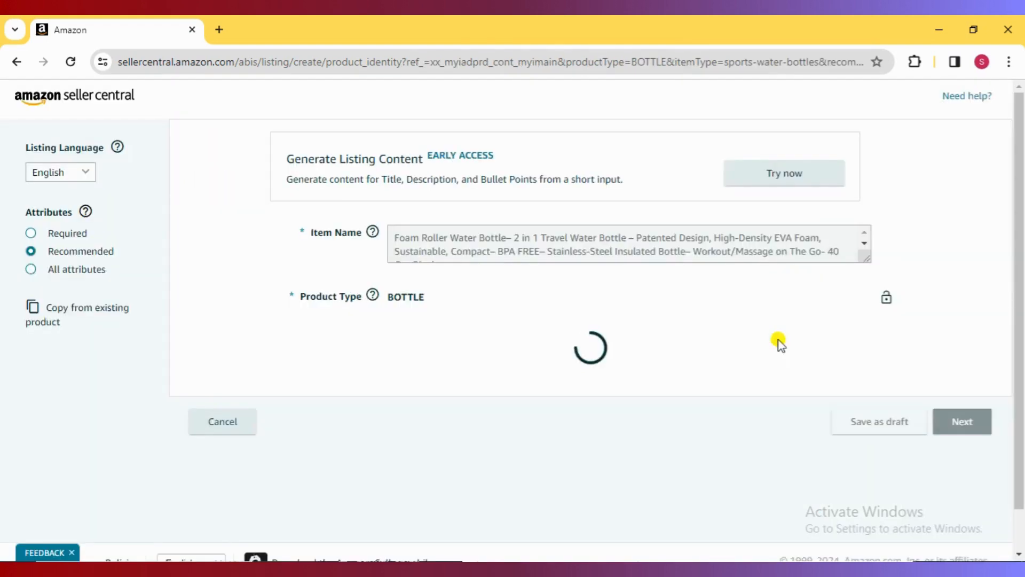
Step: Mark the product as not having a brand name
scroll(629, 460, down, 2)
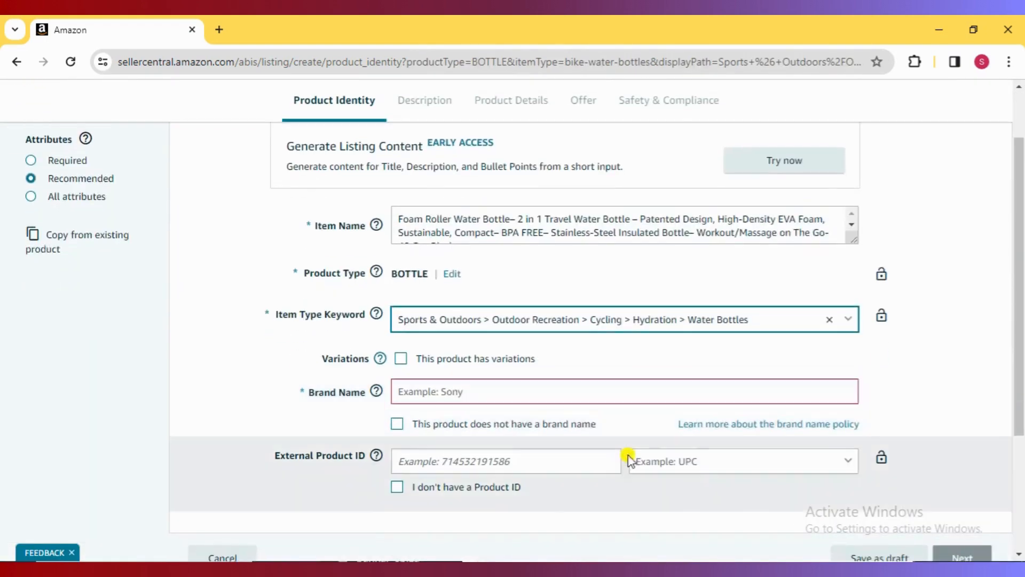
click(446, 391)
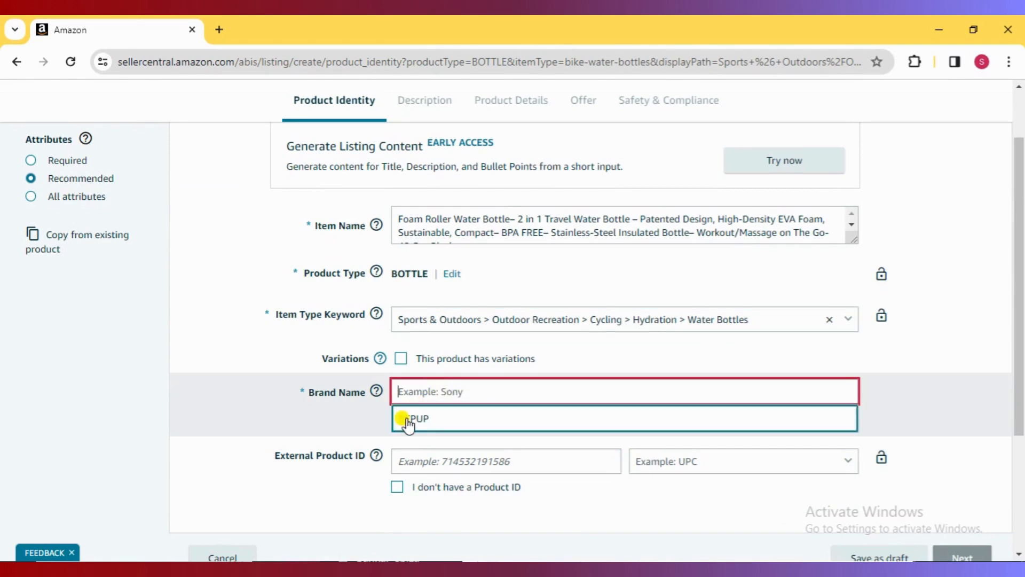
click(346, 425)
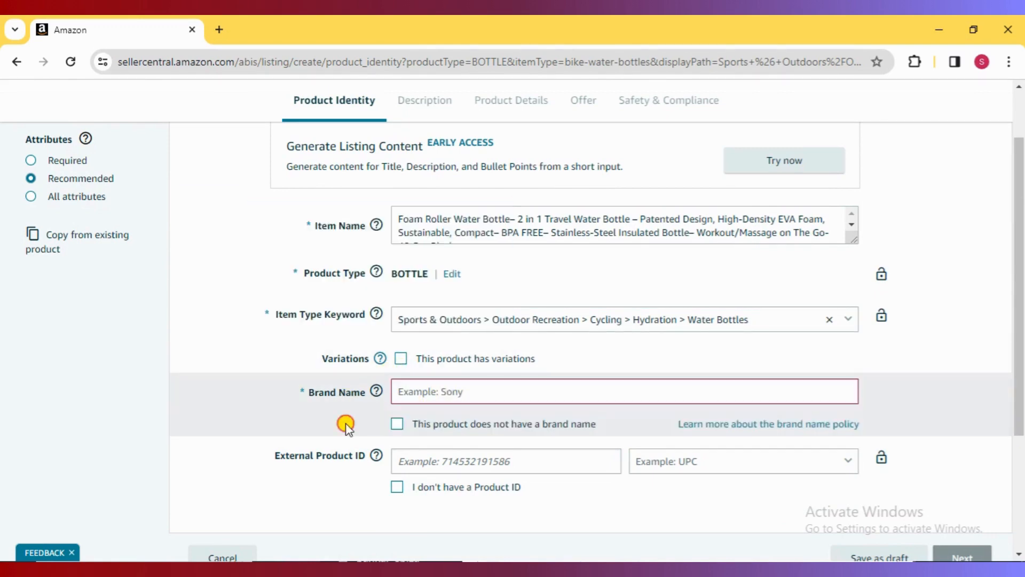
click(397, 425)
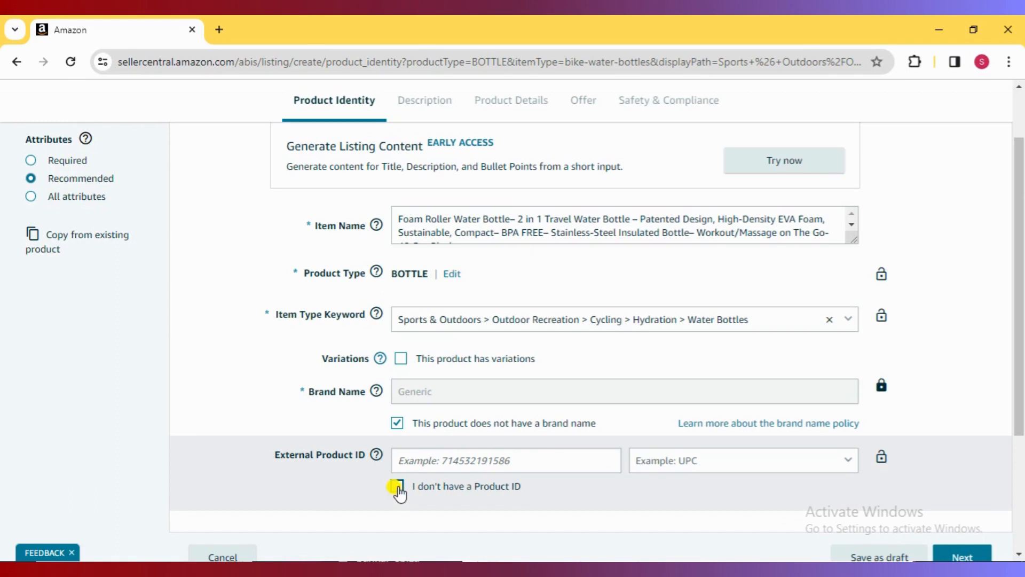
Step: Declare that there is no external product ID and continue to the Description section
click(396, 487)
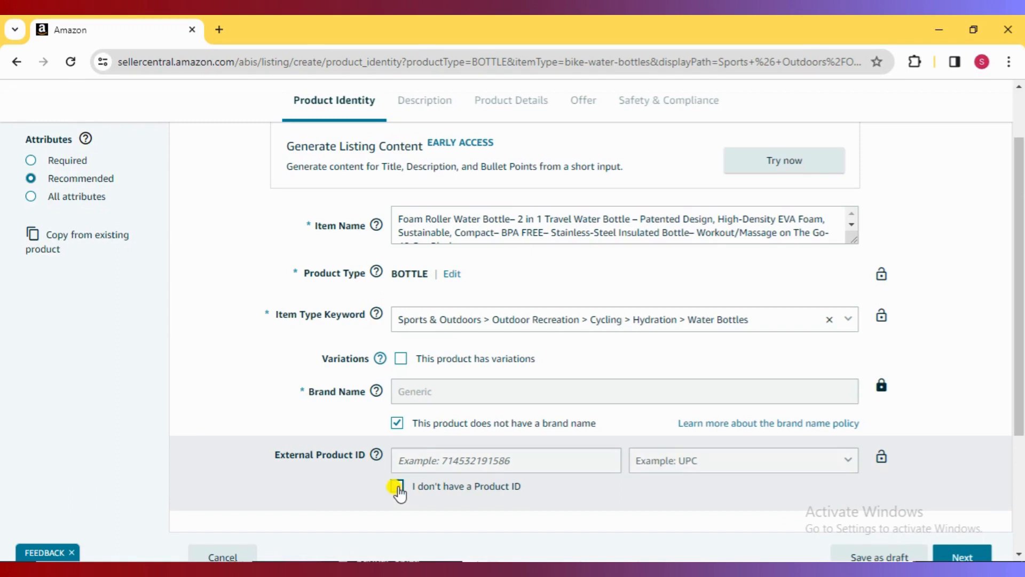
scroll(684, 504, down, 2)
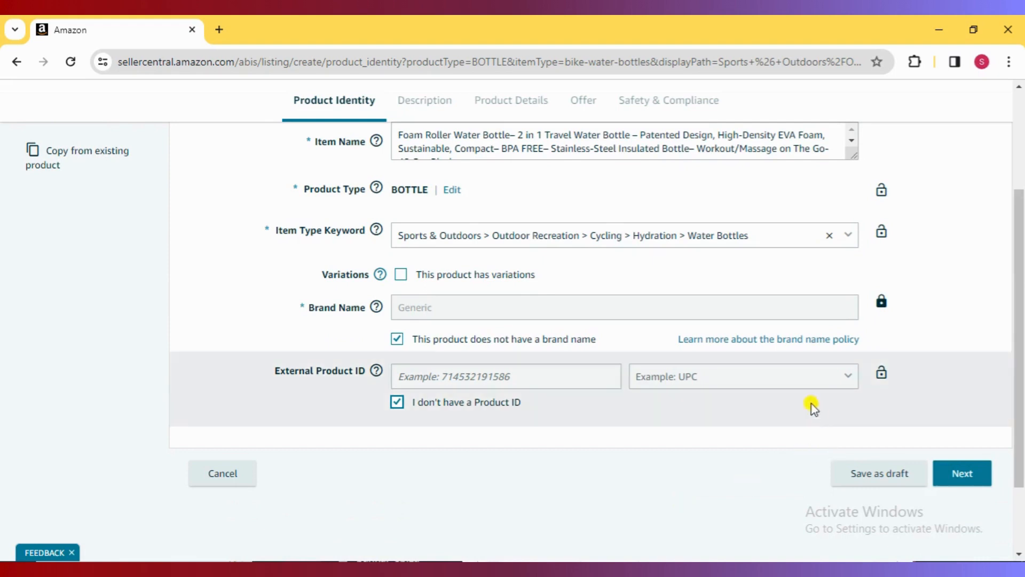
click(971, 478)
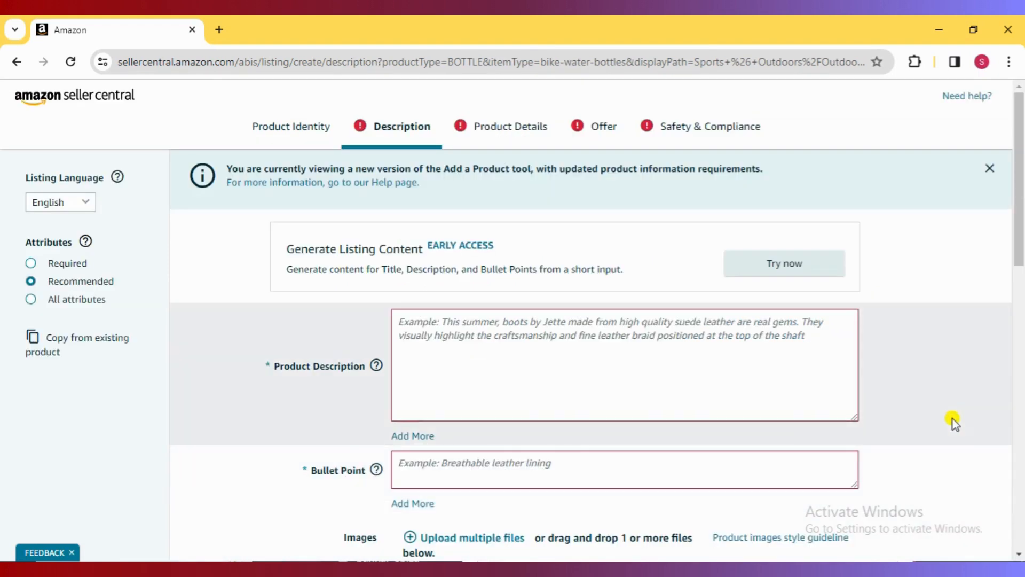
Step: Copy the "2 IN 1 BENEFIT" paragraph from the Word document into the first Bullet Point field
click(630, 353)
key(alt+Tab)
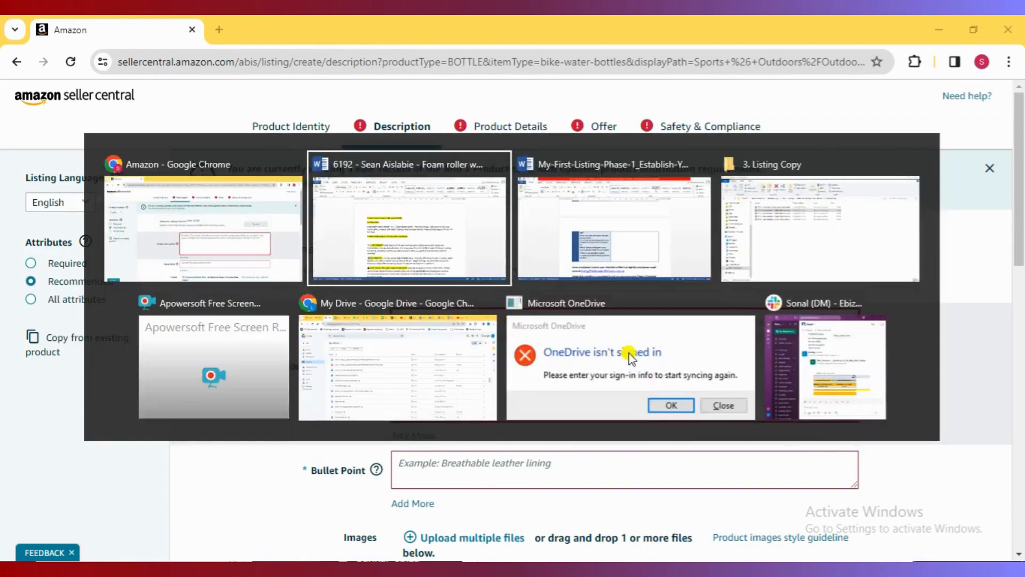
key(ctrl+c)
key(alt+Tab)
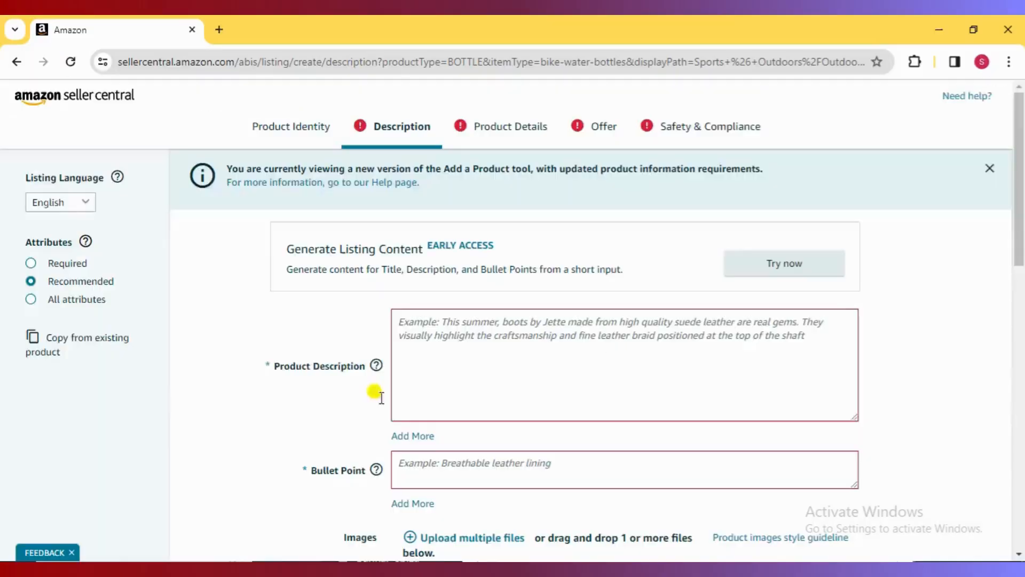
click(453, 454)
key(ctrl+v)
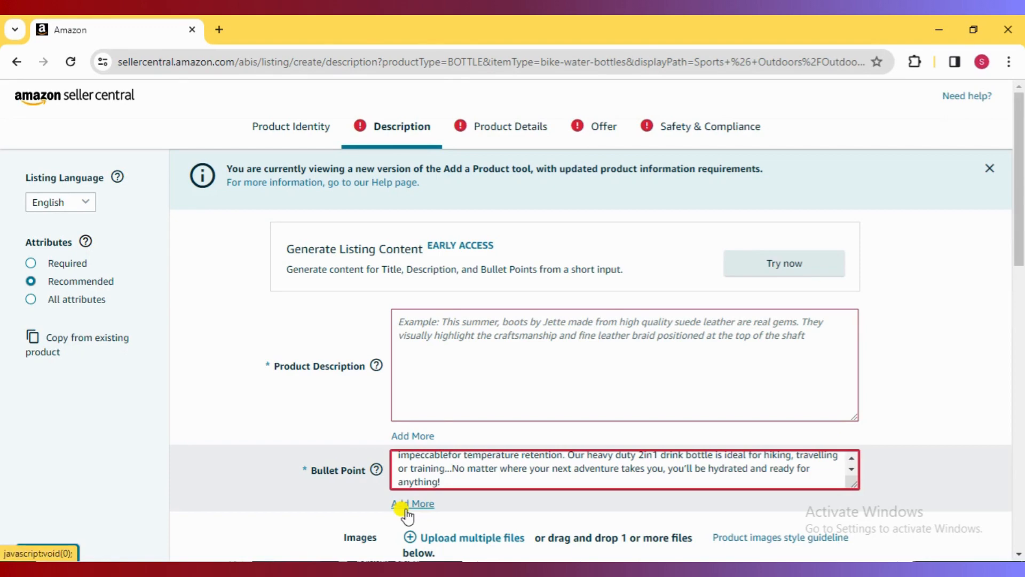
Step: Add a second bullet point containing the "SUSTAINABLE" paragraph copied from the Word document
key(alt+Tab)
triple_click(362, 442)
key(ctrl+c)
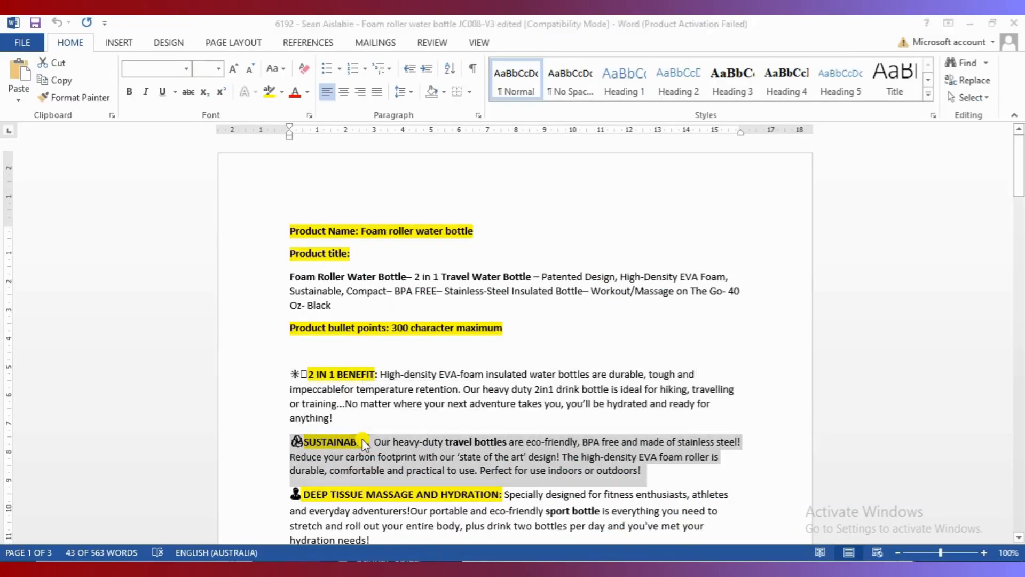
key(alt+Tab)
scroll(443, 473, down, 1)
click(412, 503)
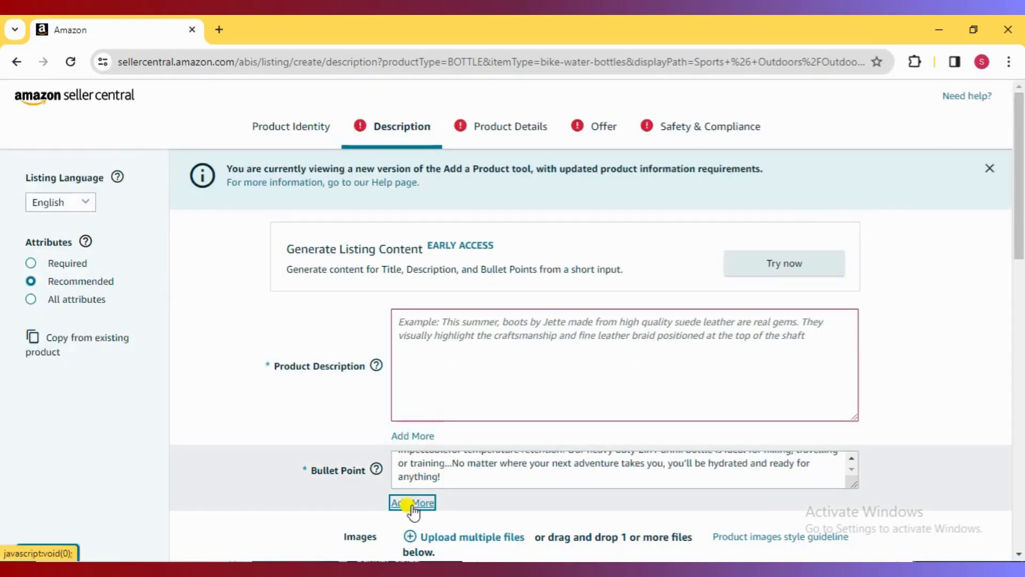
key(ctrl+v)
scroll(362, 395, down, 3)
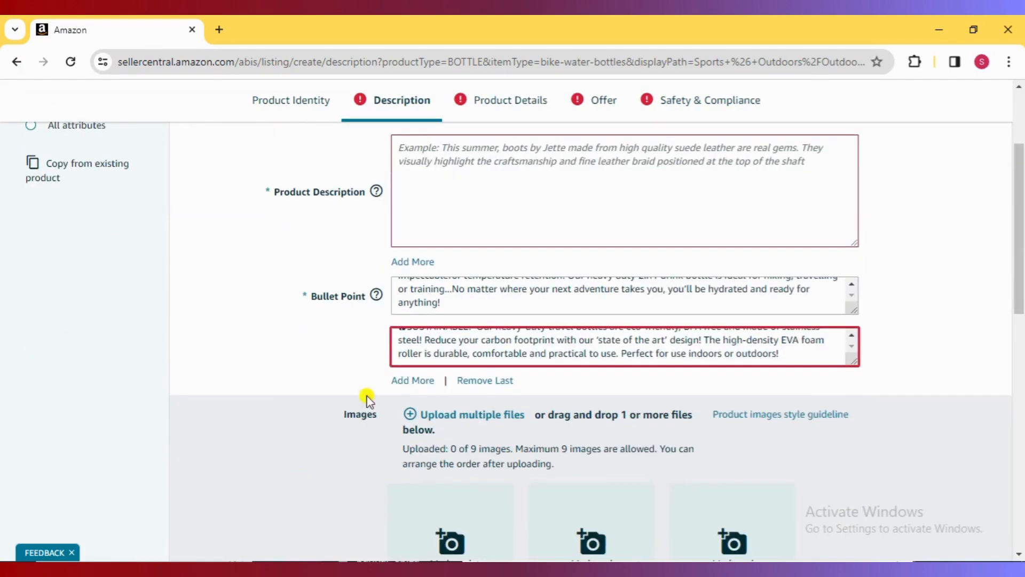
Step: Add a third bullet point containing the "DEEP TISSUE MASSAGE AND HYDRATION" paragraph copied from the Word document
key(alt+Tab)
scroll(365, 409, down, 3)
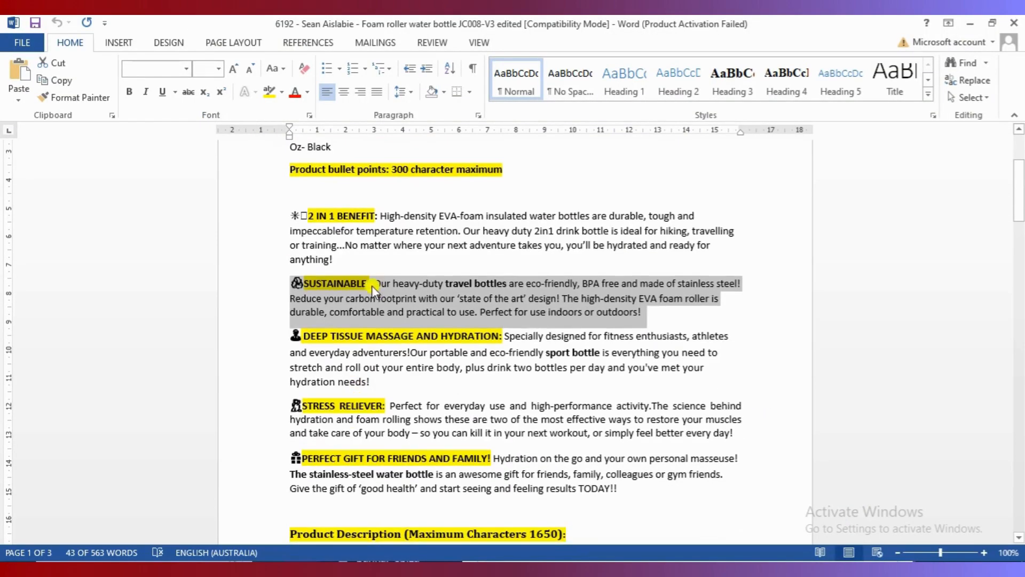
triple_click(348, 351)
key(ctrl+c)
key(alt+Tab)
click(413, 430)
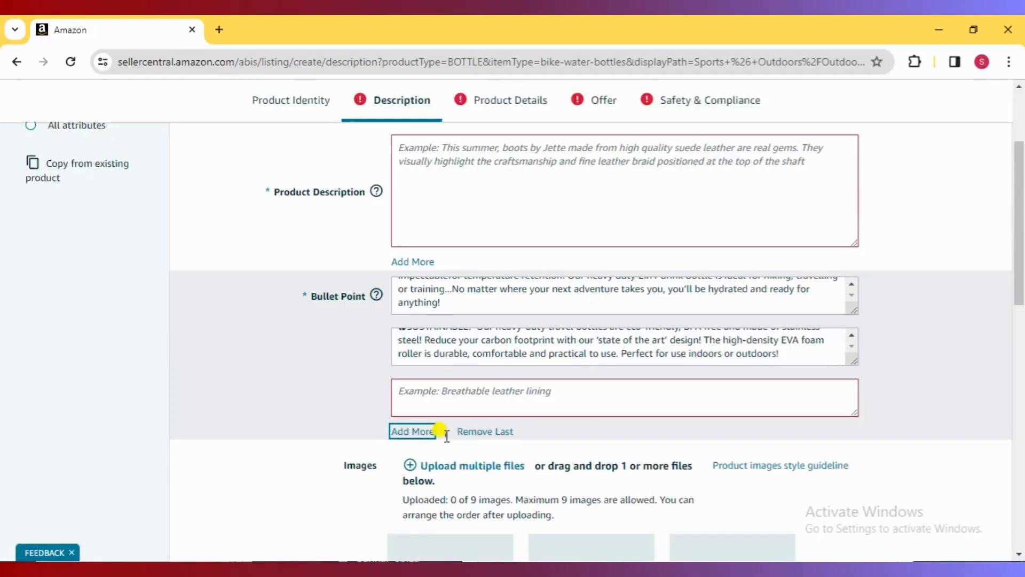
click(447, 390)
key(ctrl+v)
Step: Add a fourth bullet point containing the "STRESS RELIEVER" paragraph copied from the Word document
key(alt+Tab)
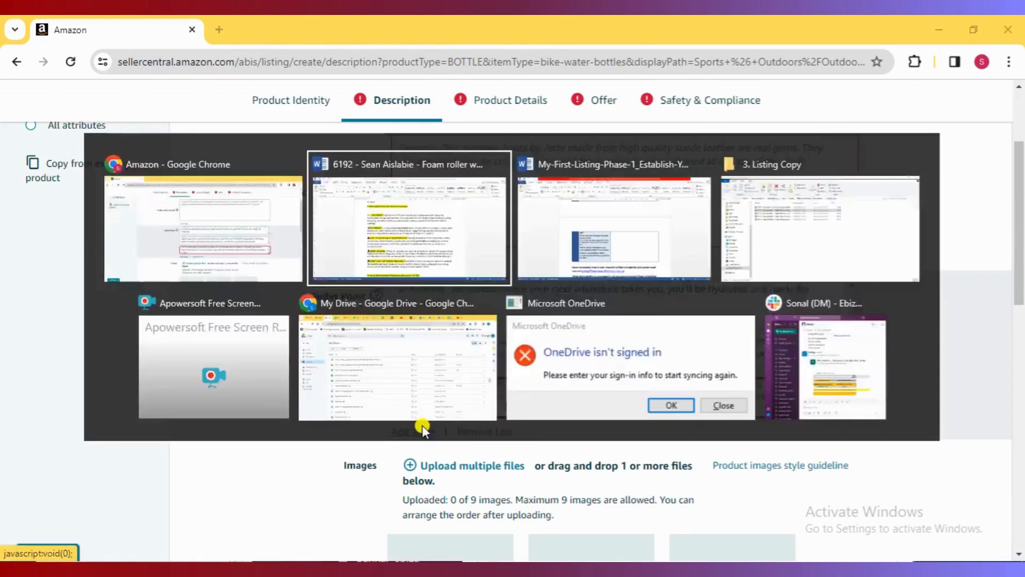
click(391, 430)
triple_click(393, 434)
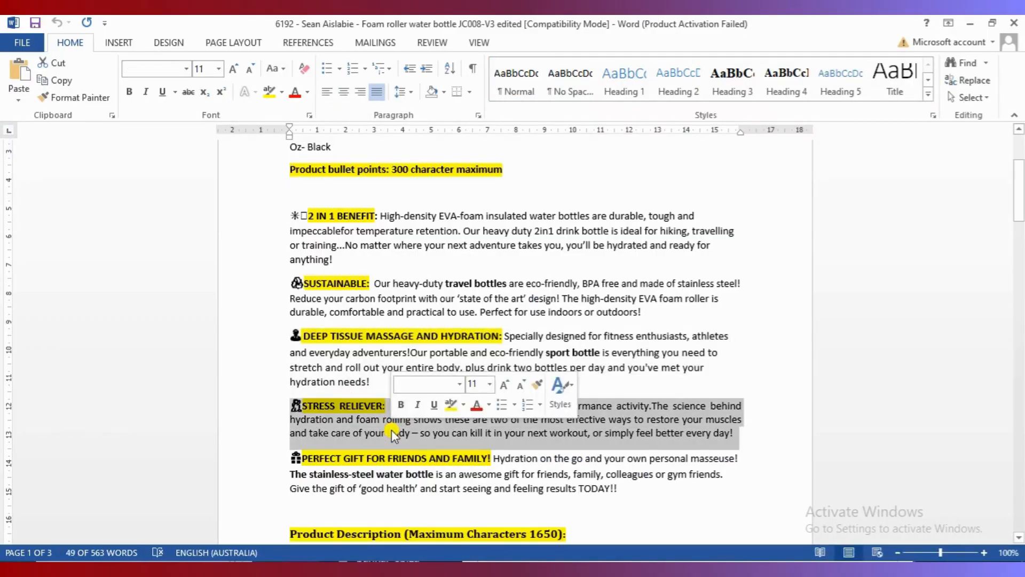
key(ctrl+c)
key(alt+Tab)
click(413, 430)
click(435, 443)
key(ctrl+v)
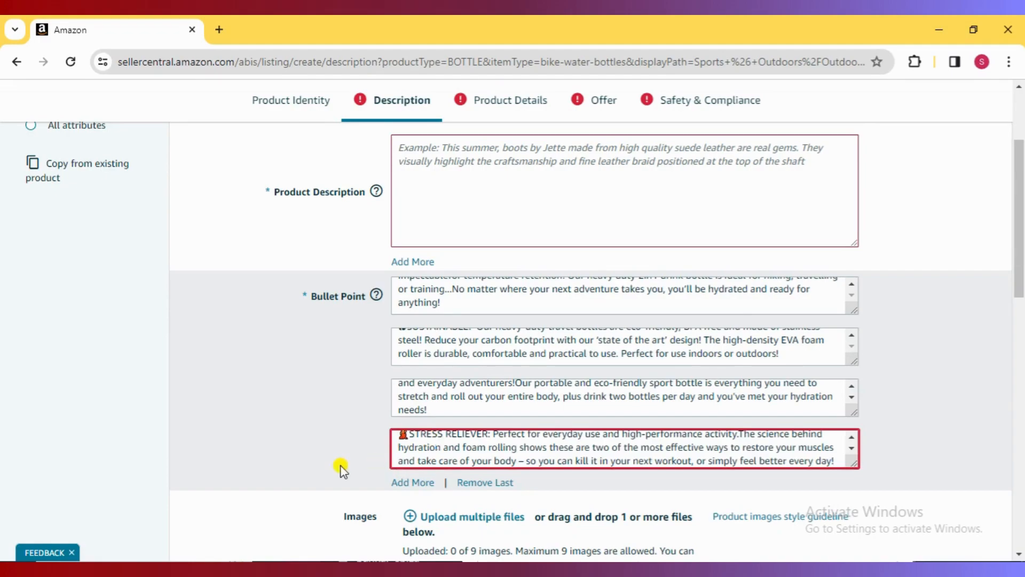
Step: Add a fifth bullet point containing the "PERFECT GIFT FOR FRIENDS AND FAMILY!" paragraph copied from the Word document
click(413, 482)
key(alt+Tab)
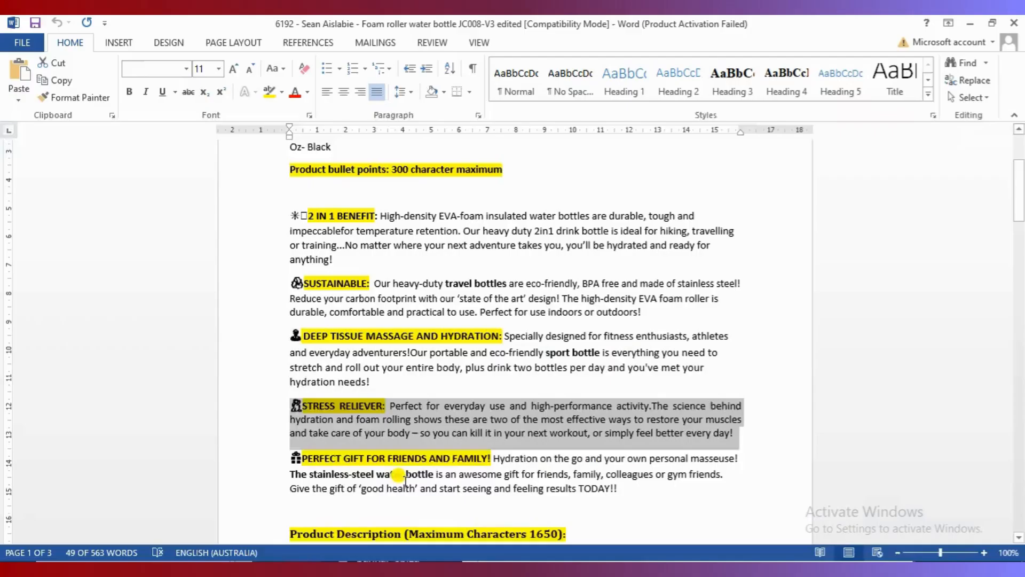
triple_click(448, 454)
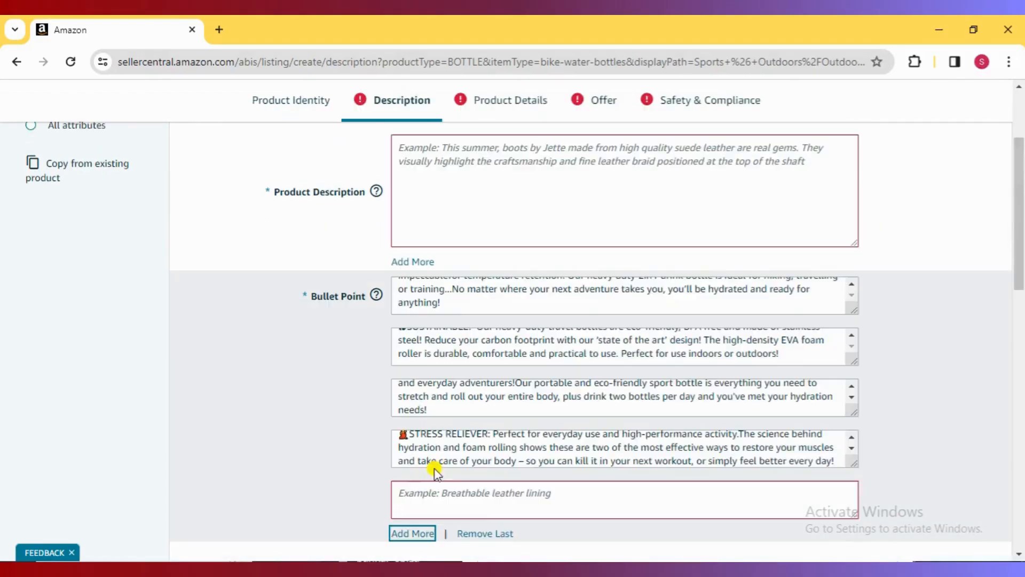
click(421, 488)
key(ctrl+v)
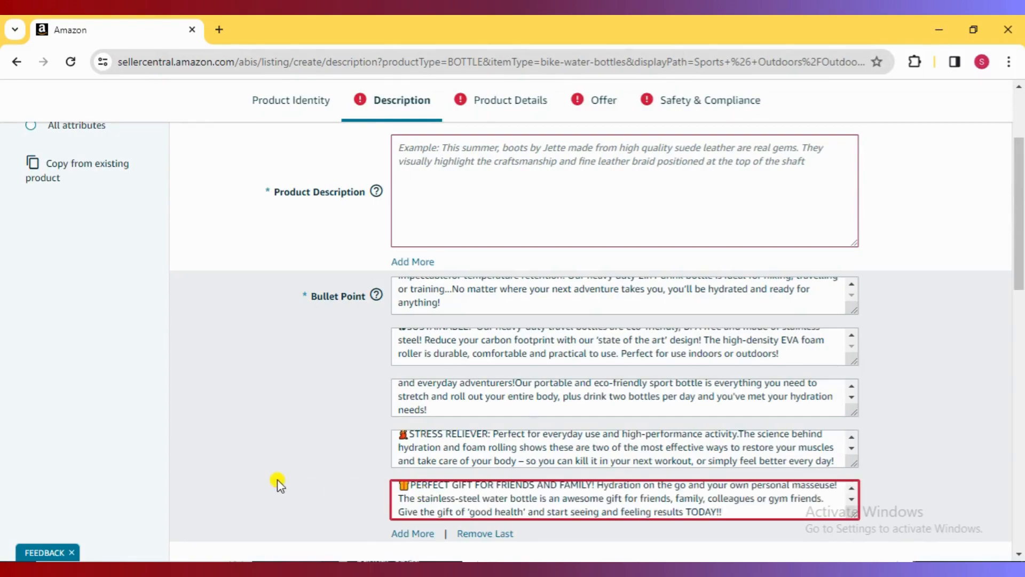
Step: Fill in the product description with the text copied from the Product Description section of the Word document
key(alt+Tab)
scroll(371, 447, down, 2)
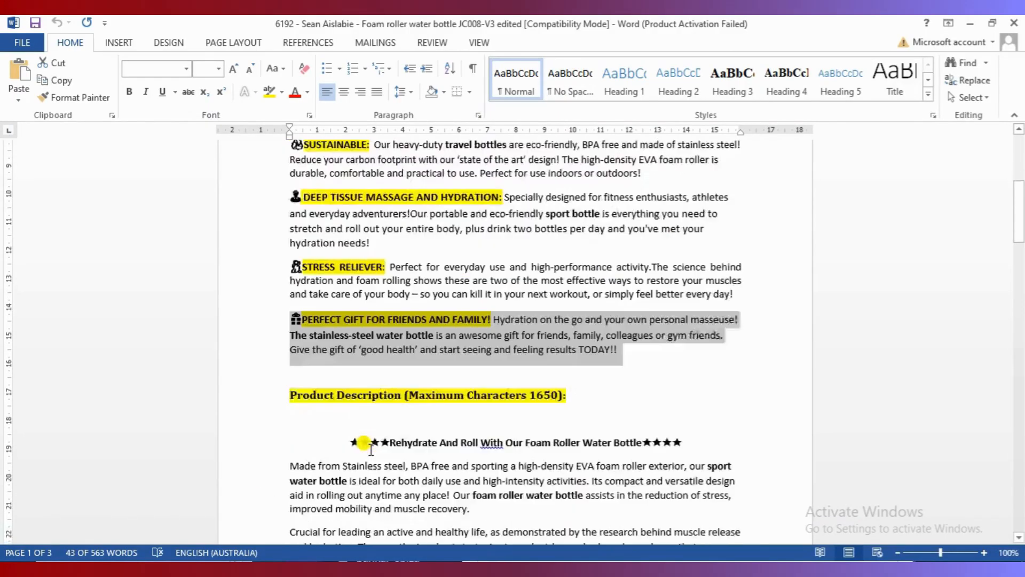
scroll(371, 448, down, 2)
drag(344, 390, 585, 317)
key(alt+Tab)
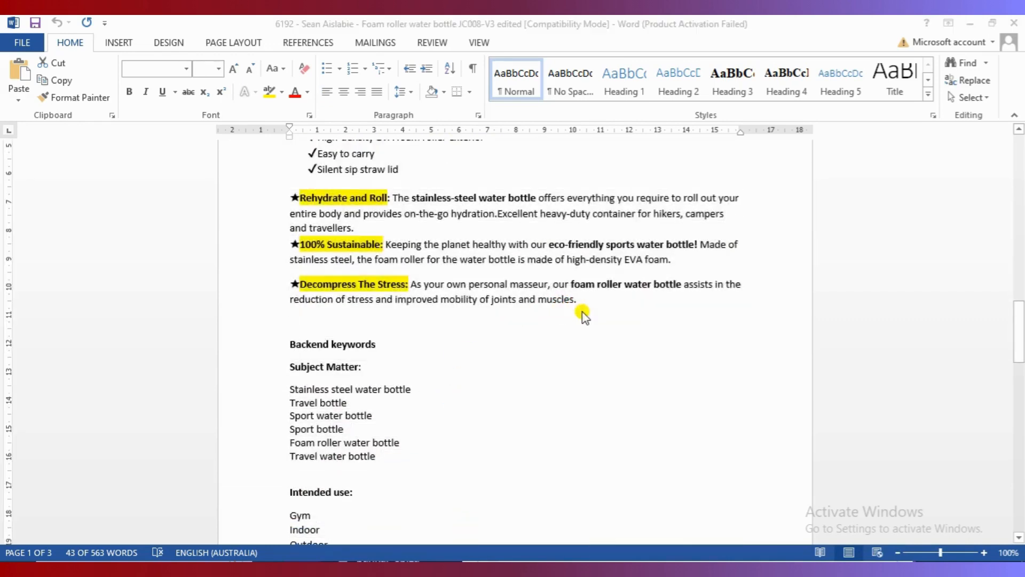
scroll(492, 329, up, 1)
click(480, 187)
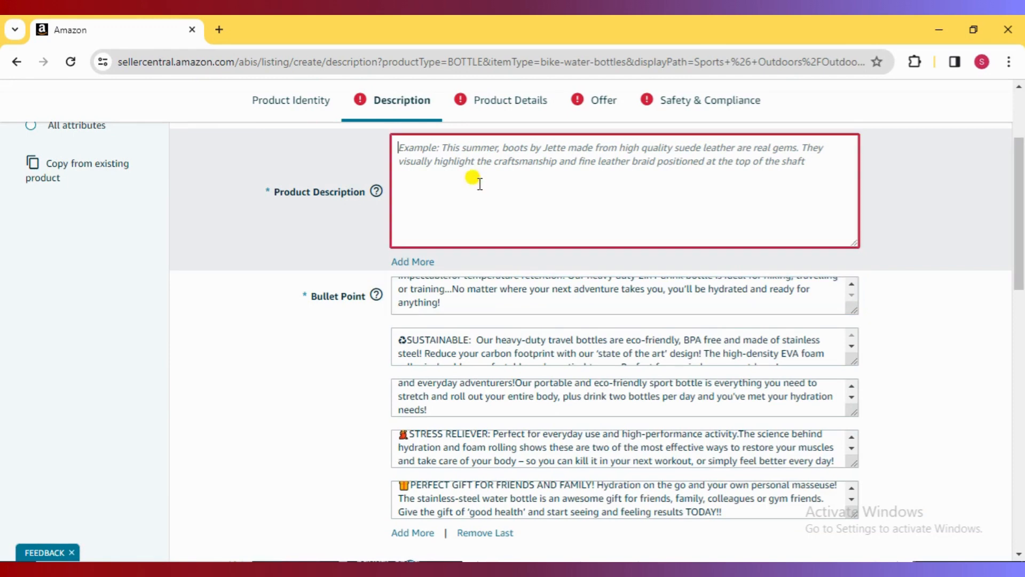
key(ctrl+v)
Step: Upload the seven product images, 1 through 7, from the Water Bottle graphics folder to the listing
scroll(340, 243, down, 9)
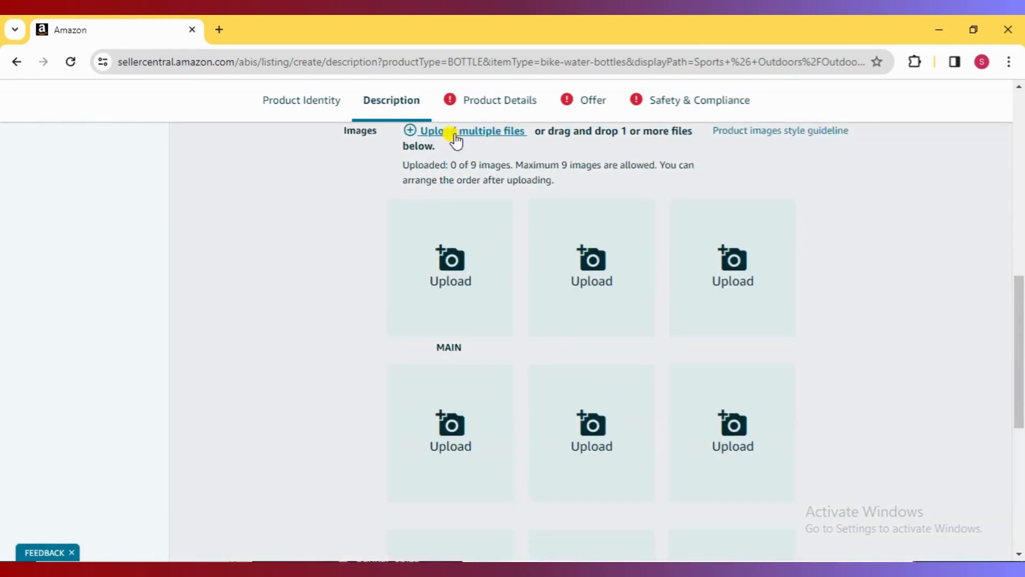
click(455, 140)
double_click(341, 147)
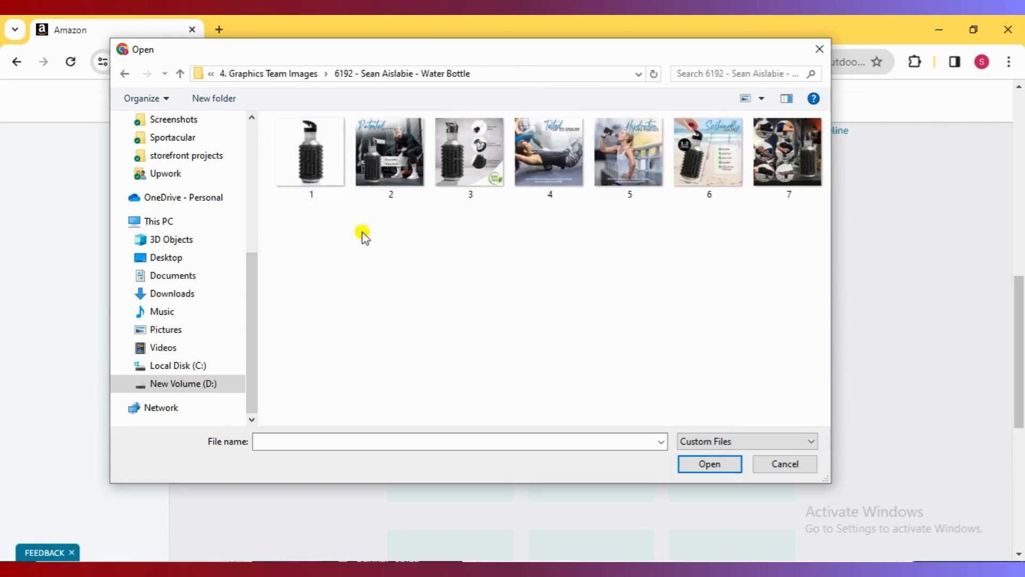
drag(315, 236, 797, 156)
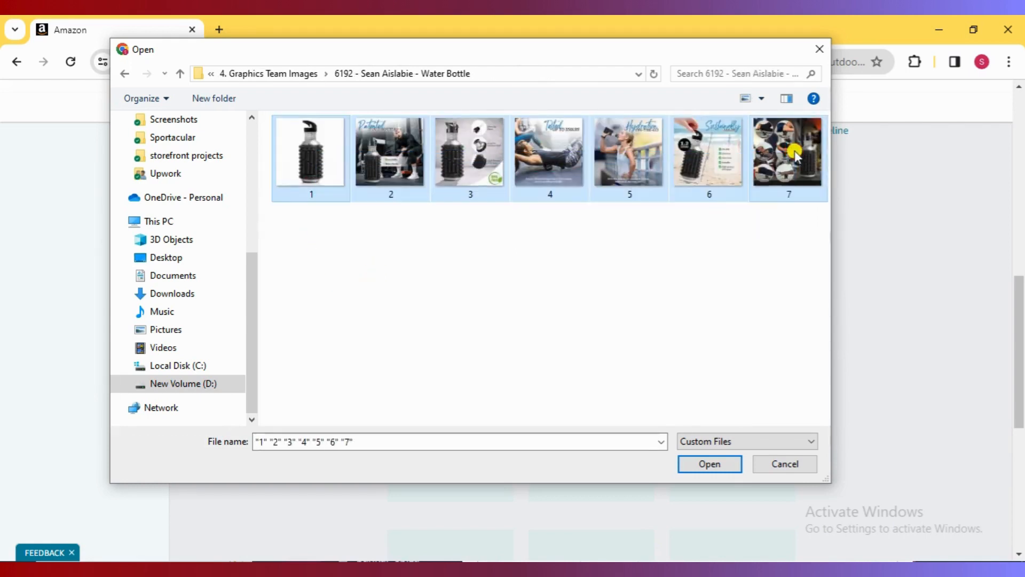
click(702, 463)
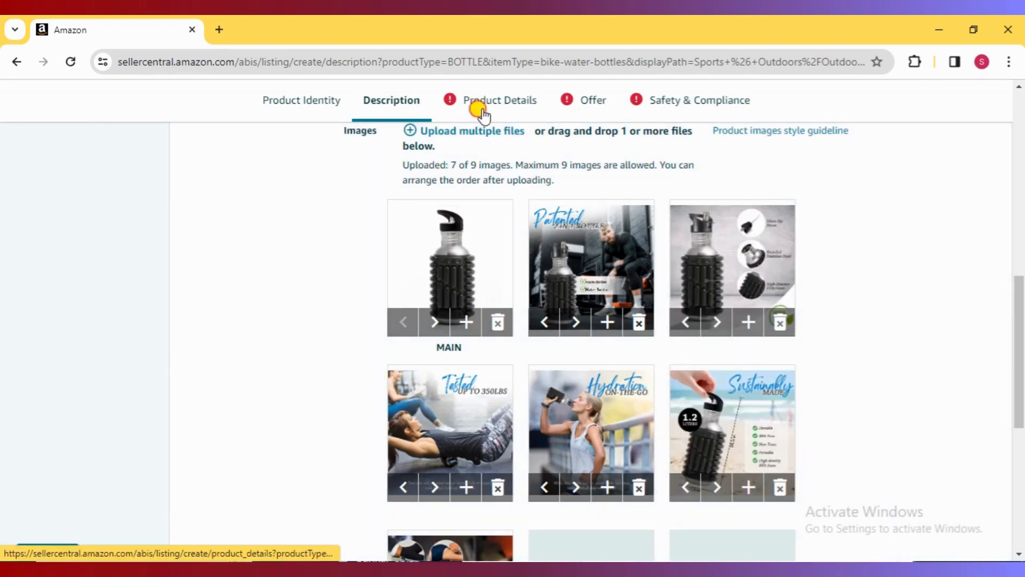
Step: Copy the phrase "Foam Roller Water Bottle" from the item name in the Product Identity section
click(482, 111)
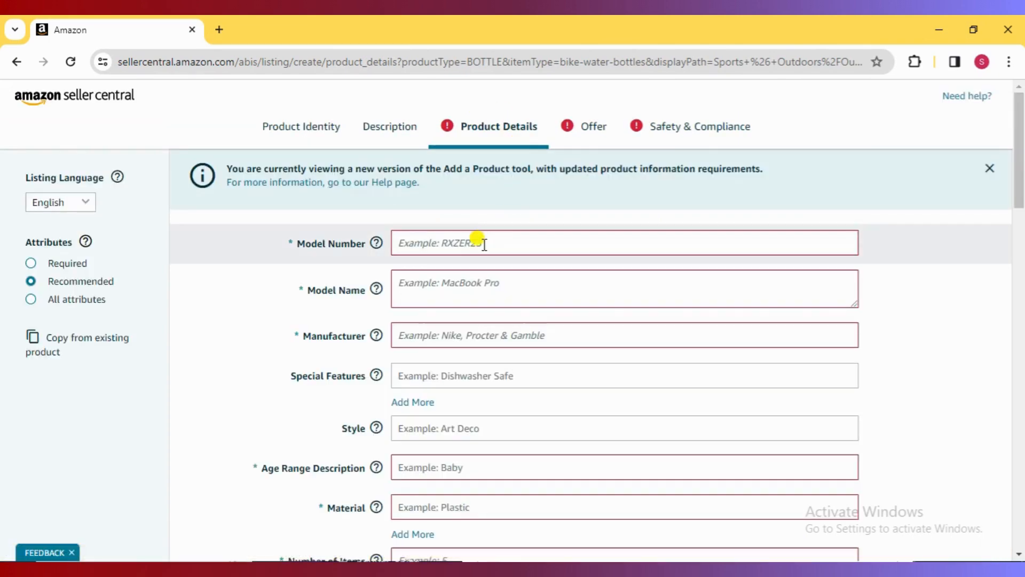
click(483, 243)
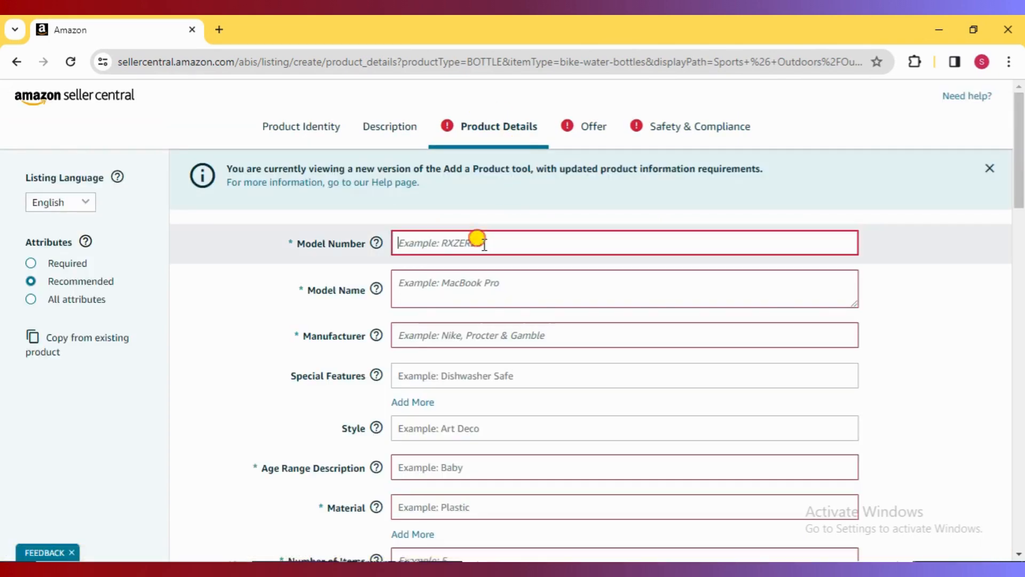
click(301, 126)
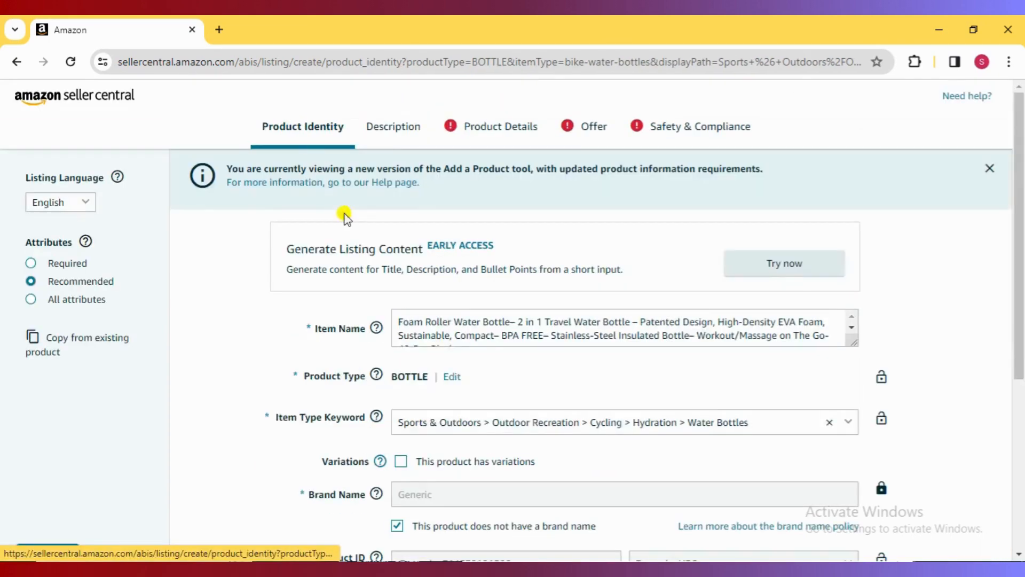
click(395, 319)
drag(395, 319, 469, 322)
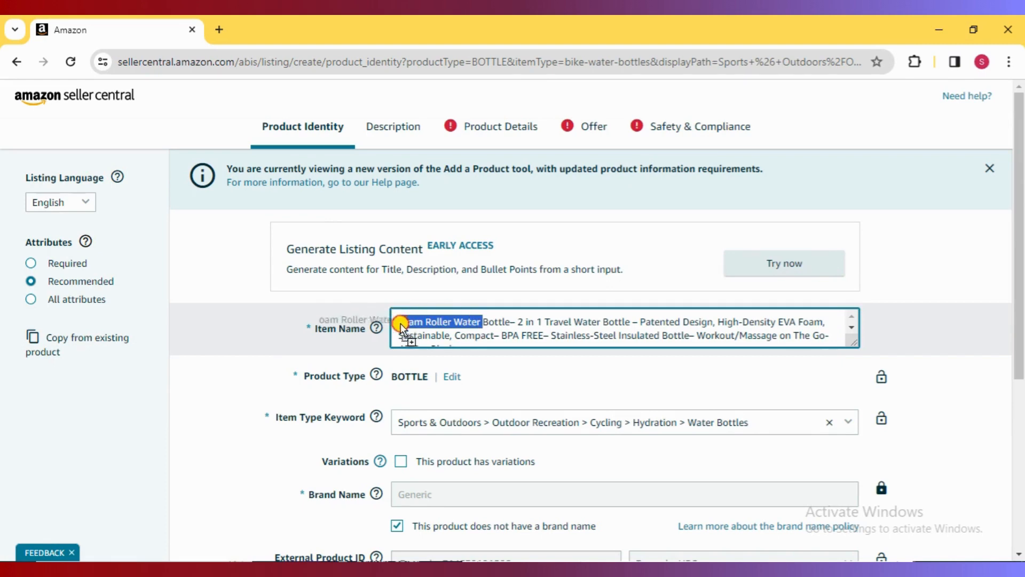
click(421, 322)
drag(398, 319, 505, 320)
key(ctrl+c)
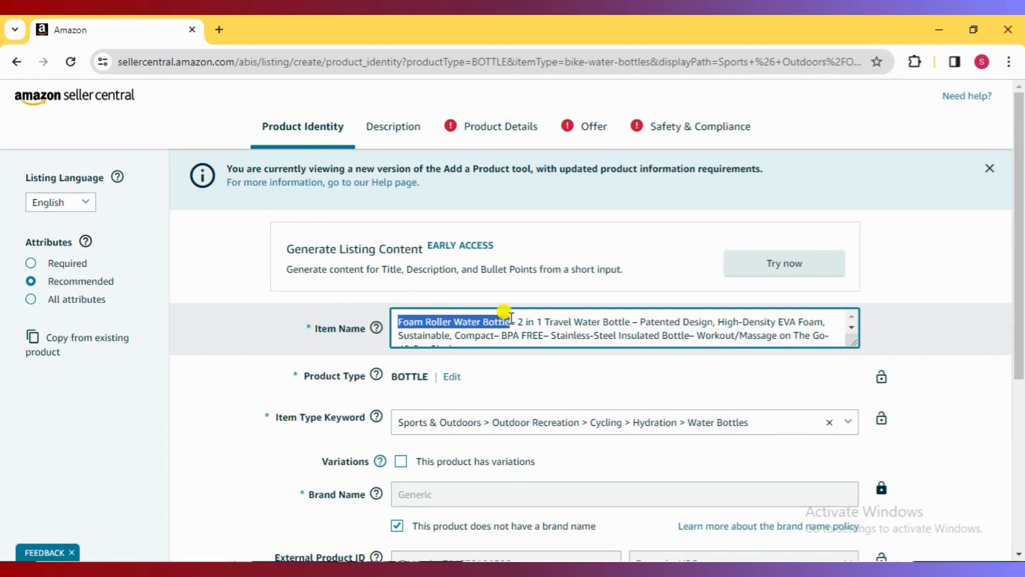
Step: Set both the model number and the model name in the product details to "Foam Roller Water Bottle"
click(484, 131)
click(435, 242)
key(ctrl+v)
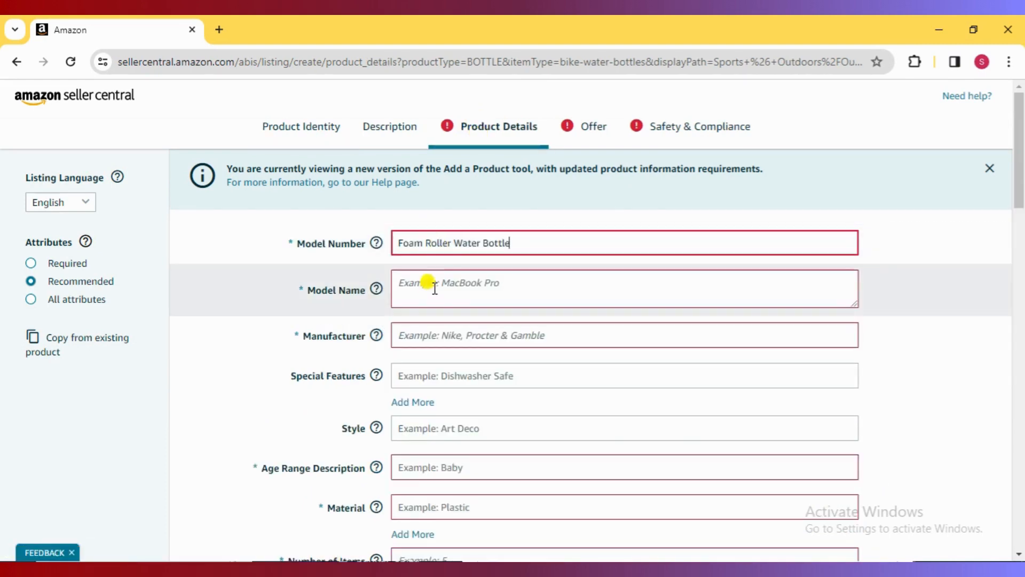
click(434, 294)
key(ctrl+v)
Step: Set the manufacturer to "Pepup" and the age range description to Adult
click(422, 332)
text(Pe)
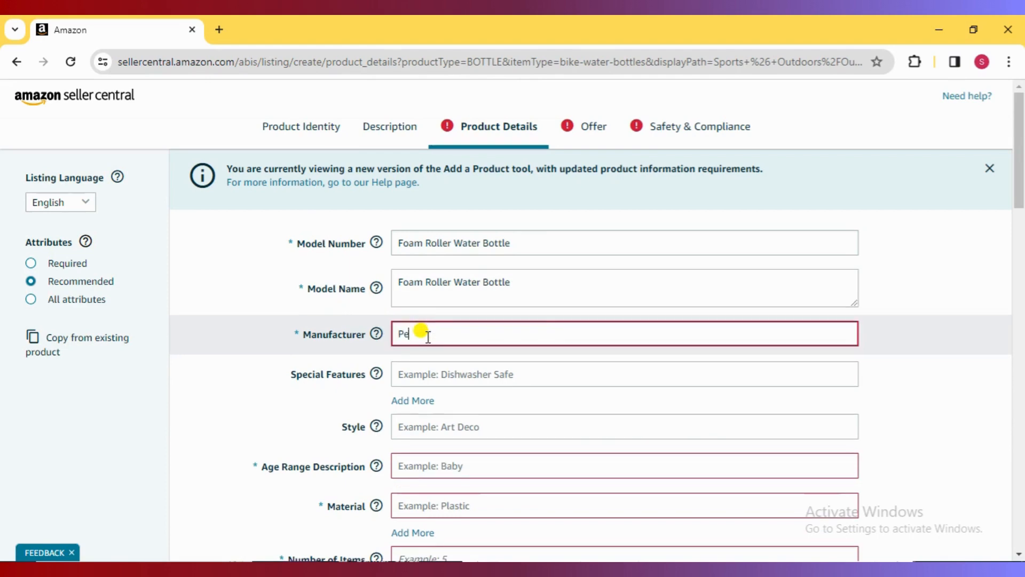
text(pup)
click(460, 385)
scroll(449, 363, down, 3)
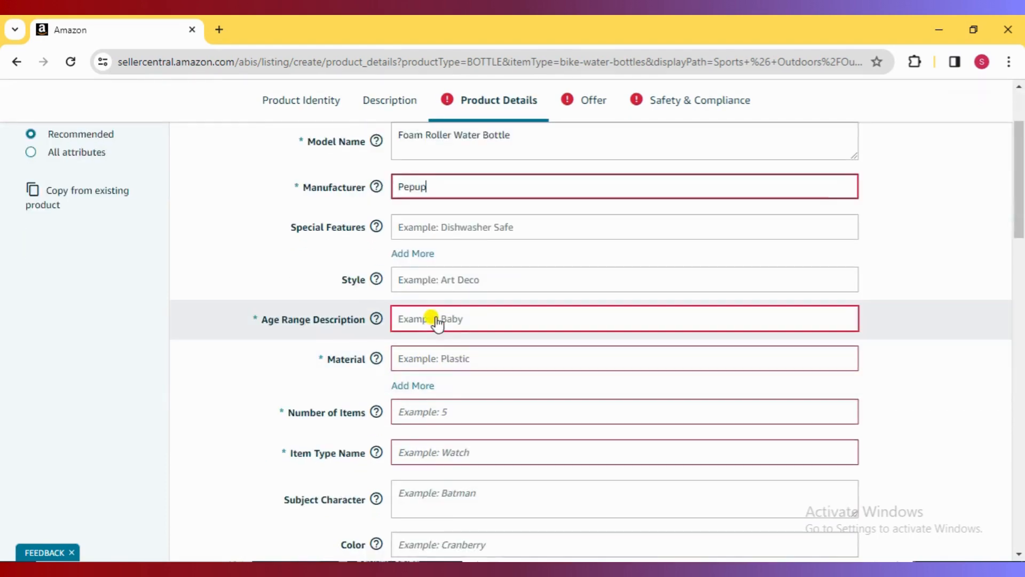
click(433, 321)
click(419, 505)
Step: Set the material to Metal and the number of items to 1
click(414, 357)
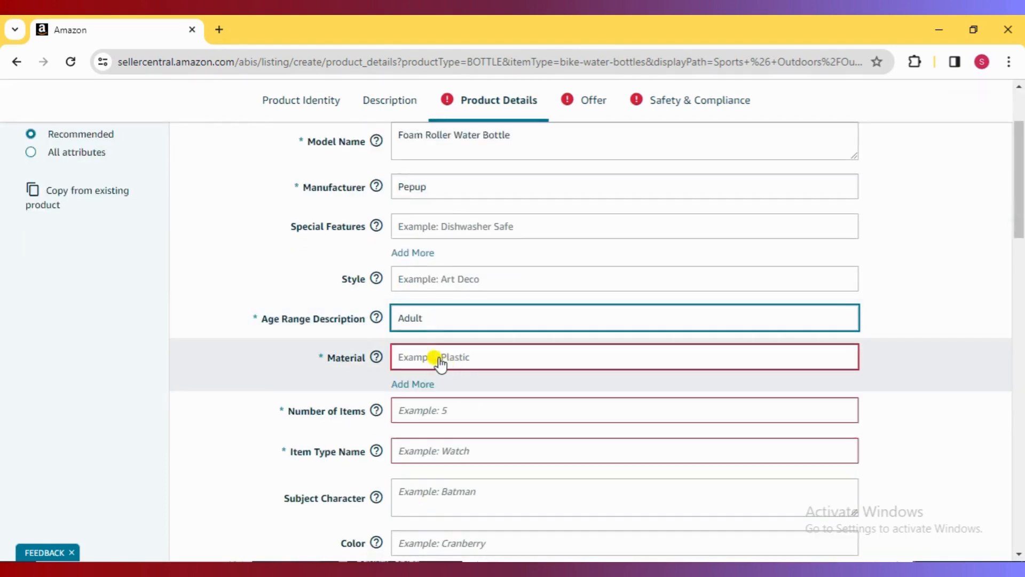
scroll(436, 298, down, 5)
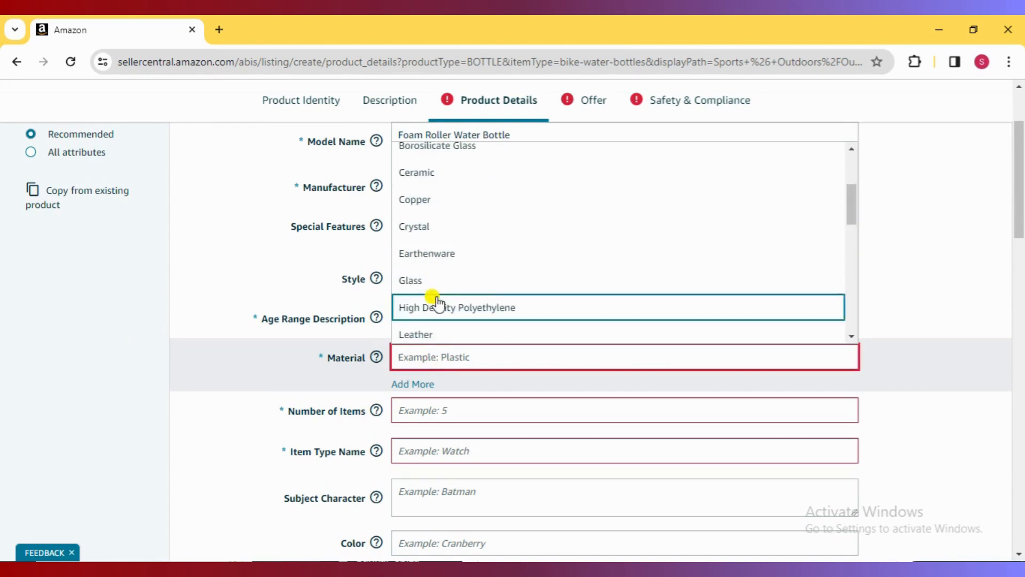
click(428, 263)
scroll(442, 394, down, 1)
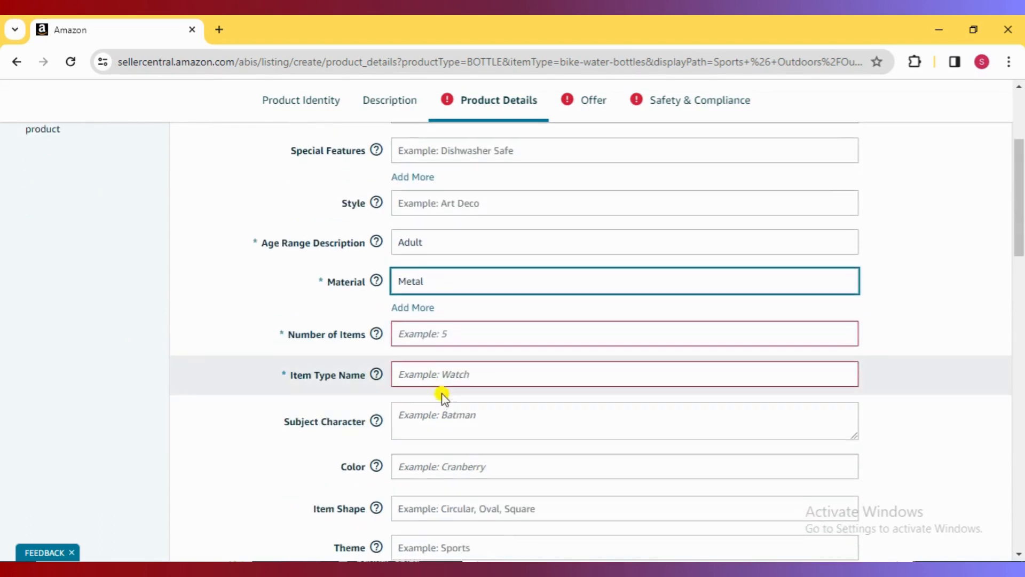
click(425, 332)
text(1)
Step: Set the item type name to "Foam Roller Water Bottle" and the care instructions to Hand Wash Only
click(418, 378)
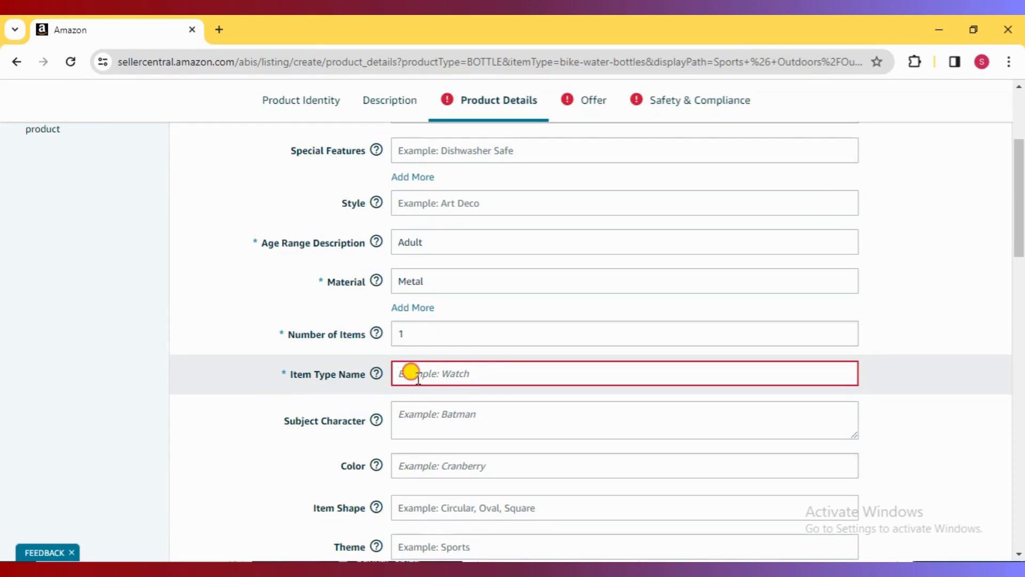
key(ctrl+v)
click(421, 415)
scroll(422, 415, down, 3)
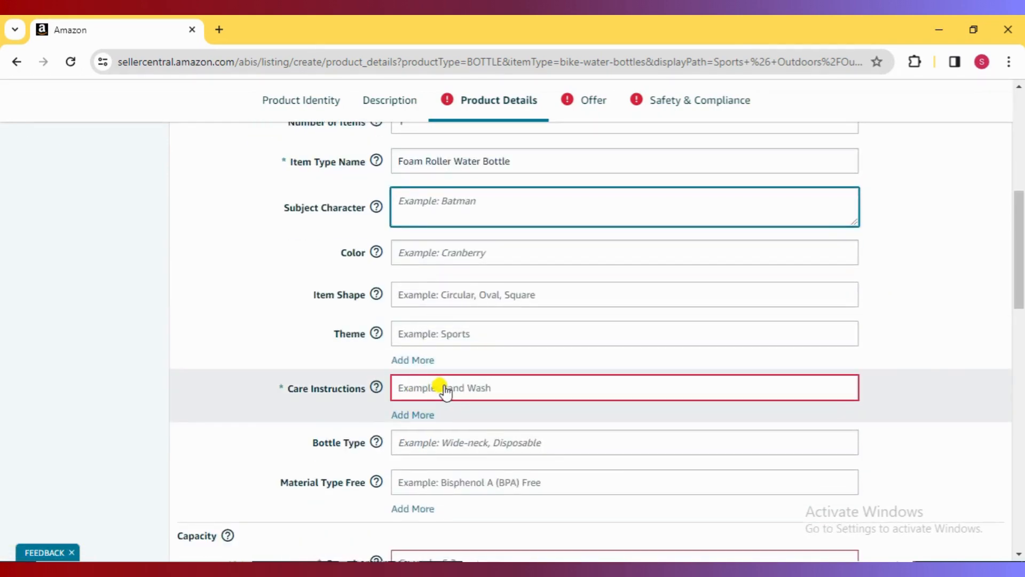
click(441, 389)
scroll(451, 345, down, 1)
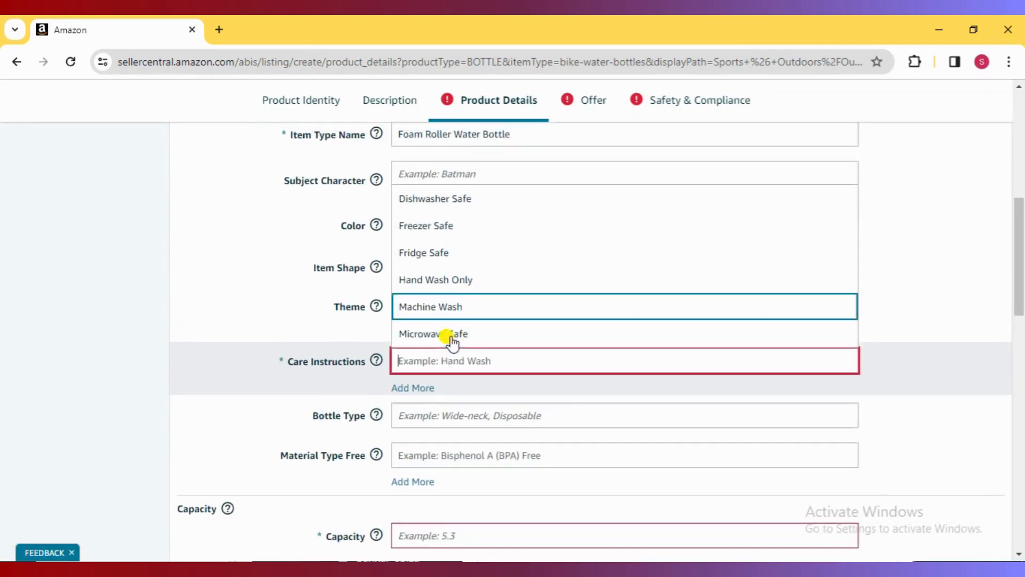
click(451, 278)
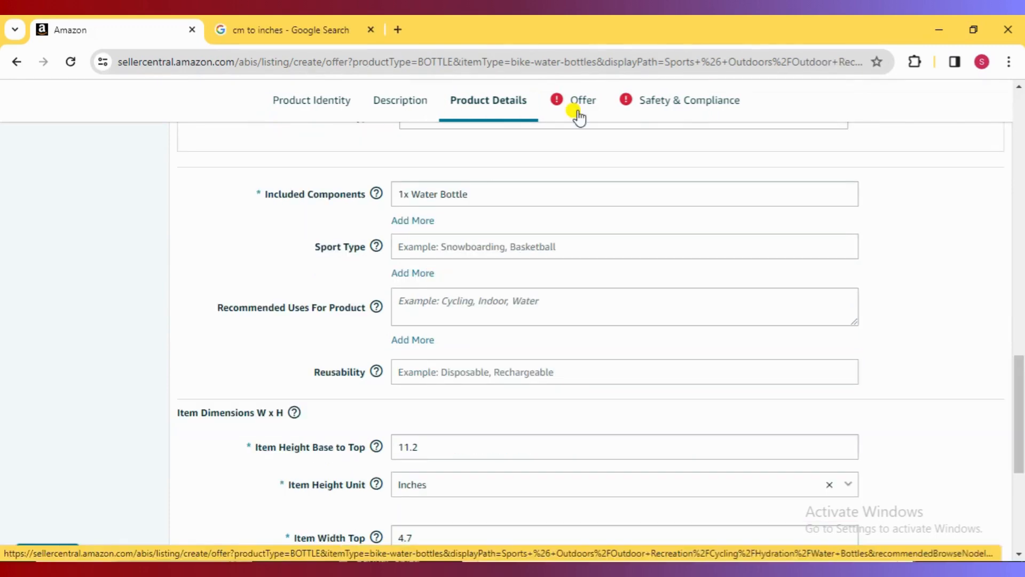
Step: In the offer details, set the selling price to USD 70 and the contribution SKU to "Foam Roller Water Bottle"
click(580, 114)
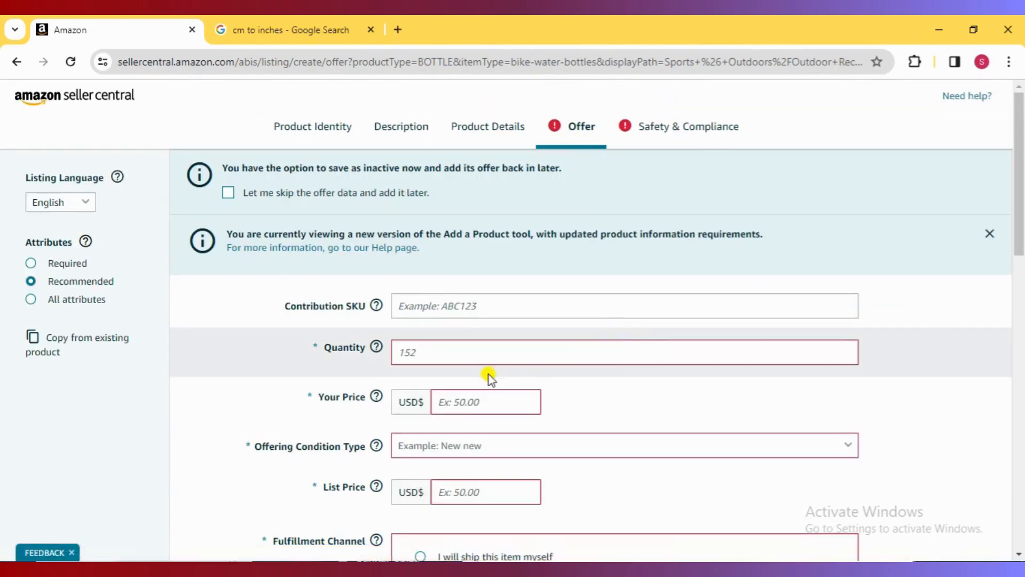
click(528, 406)
text(70)
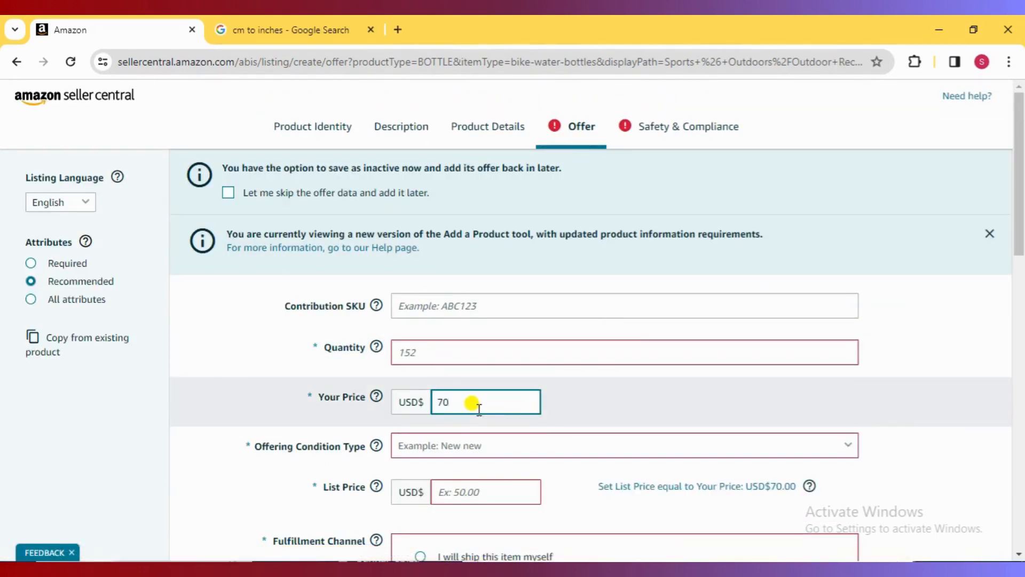
click(398, 351)
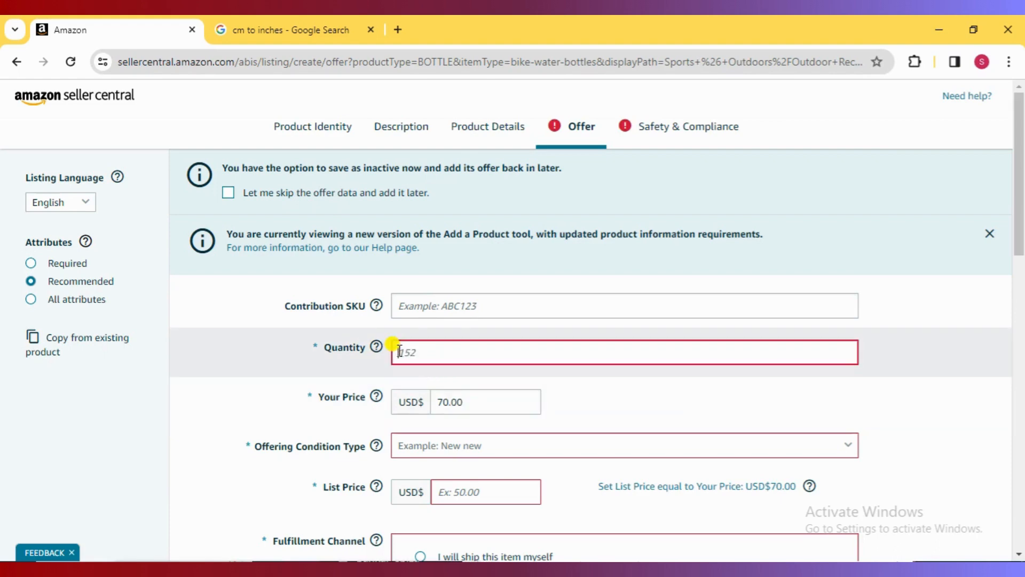
click(418, 305)
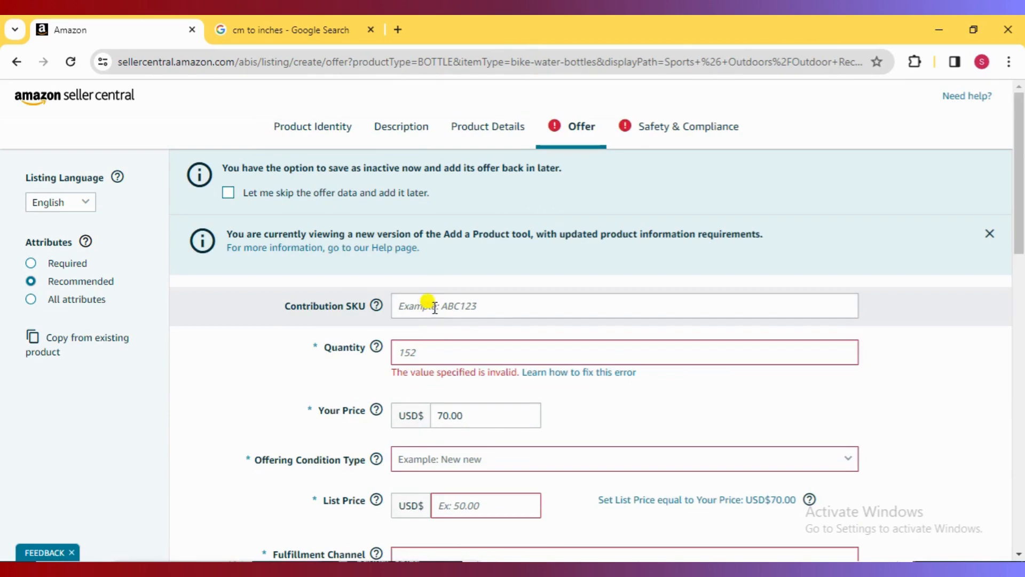
key(ctrl+v)
Step: Enter a quantity of 0 and choose Fulfilled by Amazon as the fulfillment channel
click(405, 353)
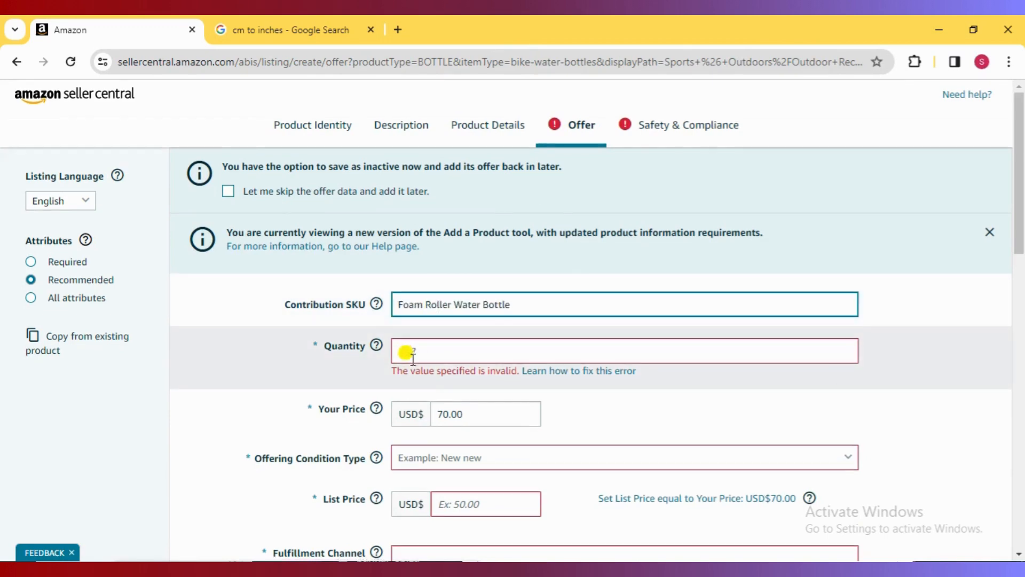
scroll(406, 352, down, 1)
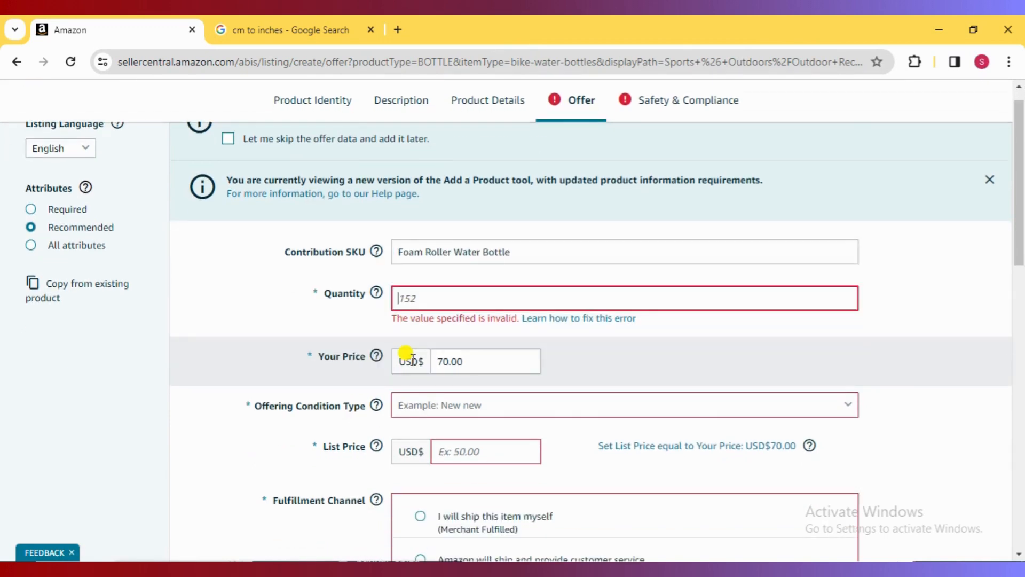
text(0)
scroll(531, 400, down, 2)
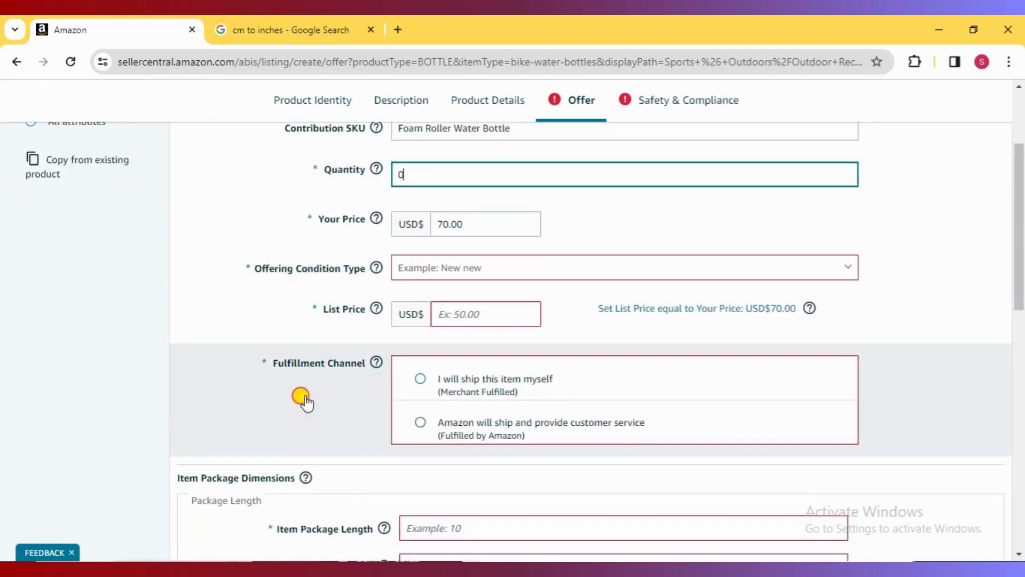
click(421, 424)
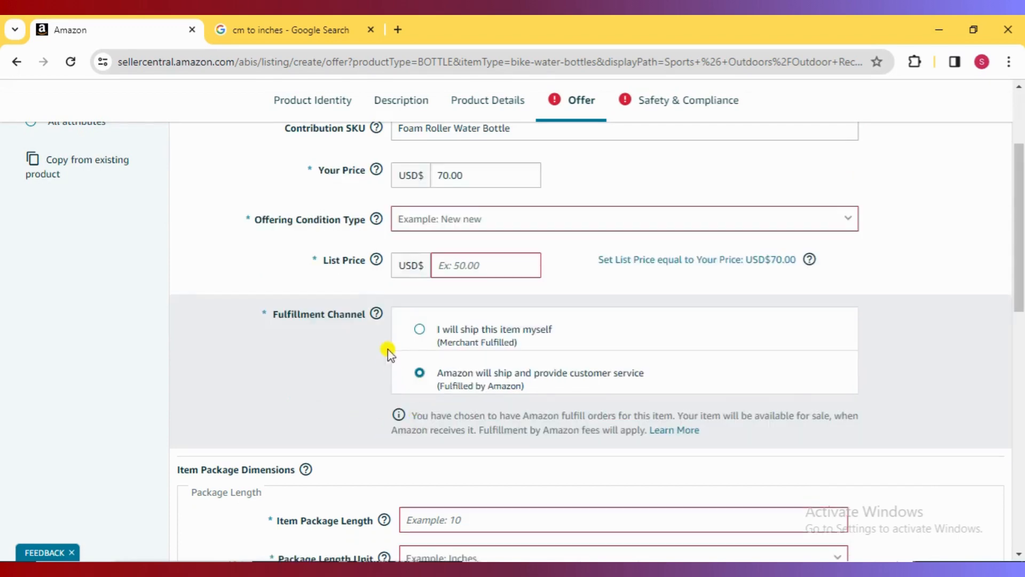
Step: Set the list price to USD 70 and the offering condition type to New
scroll(388, 354, up, 2)
click(460, 352)
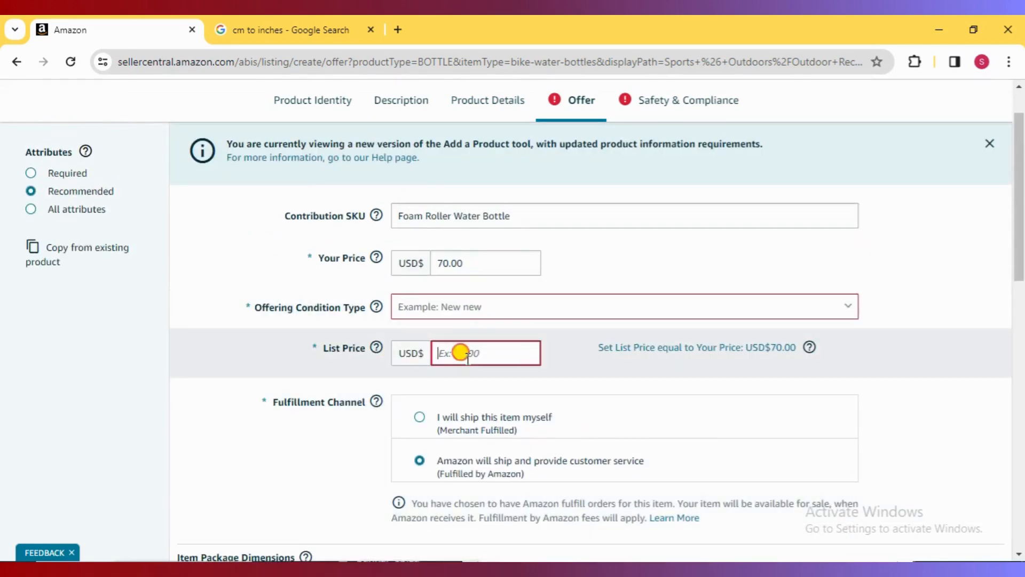
text(70)
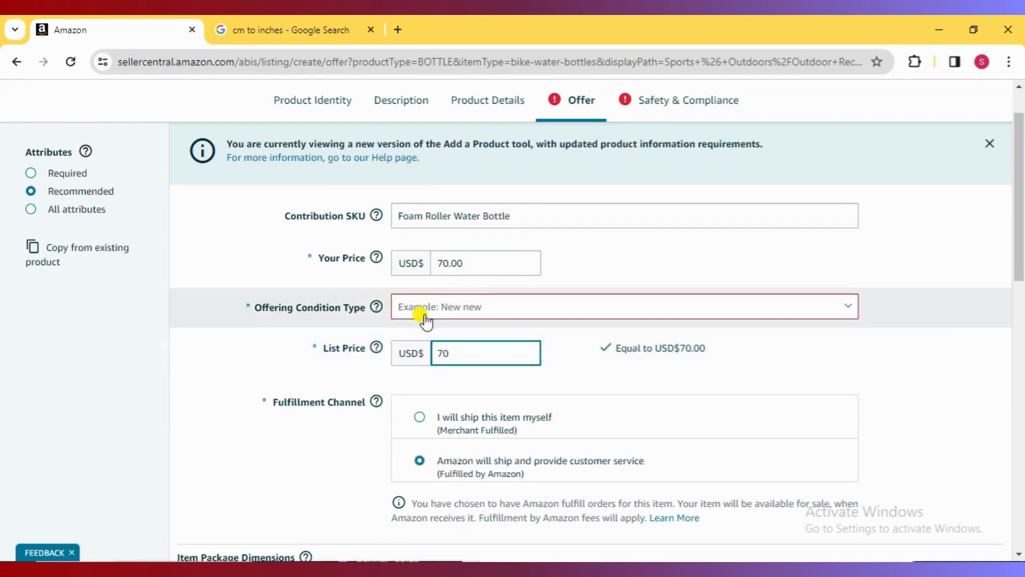
click(422, 314)
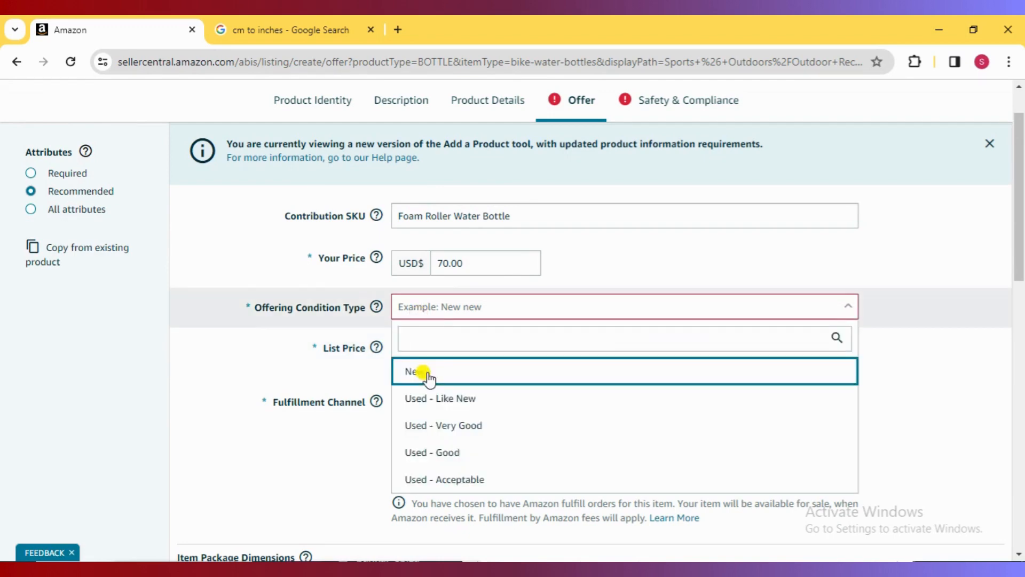
click(429, 377)
Step: Set the item package length to 30 centimeters and the item package width to 12 centimeters
scroll(429, 465, down, 3)
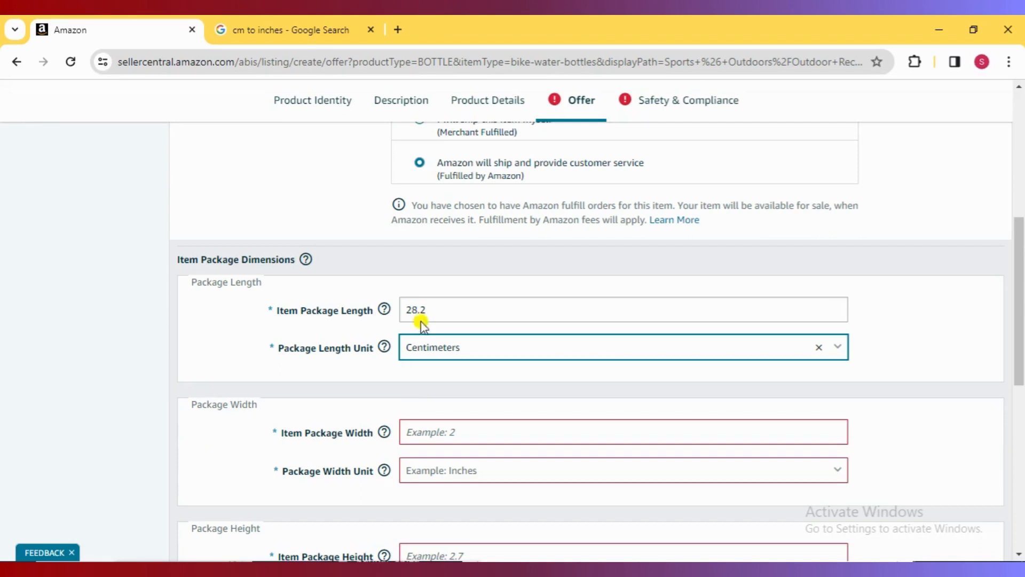
double_click(422, 314)
text(3)
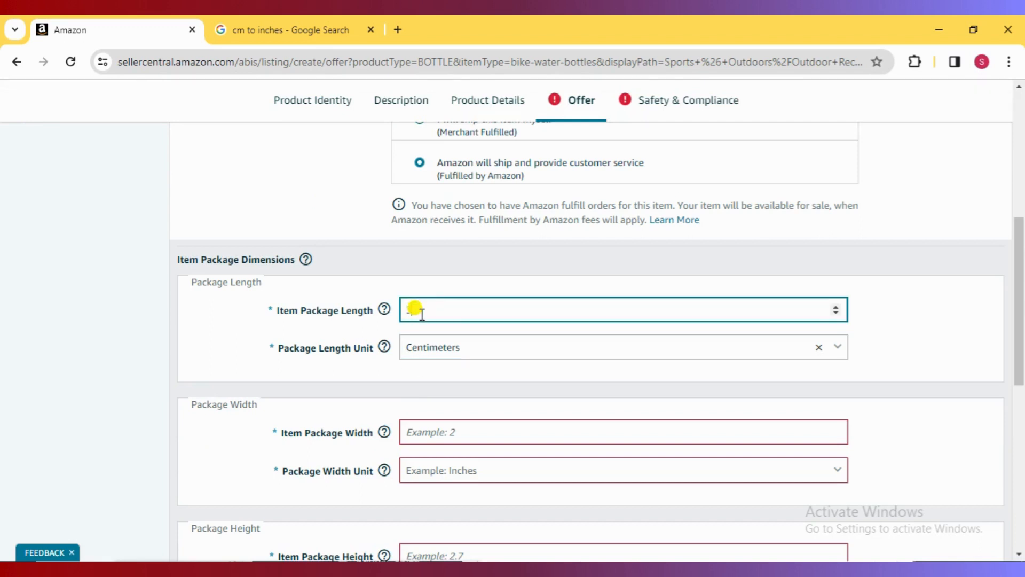
text(0)
click(422, 430)
text(1)
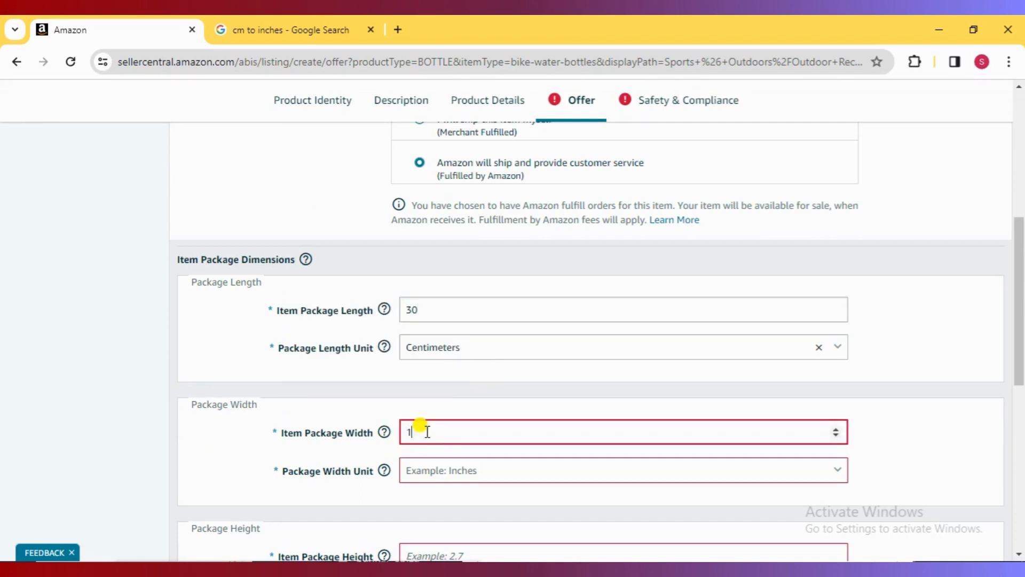
text(2)
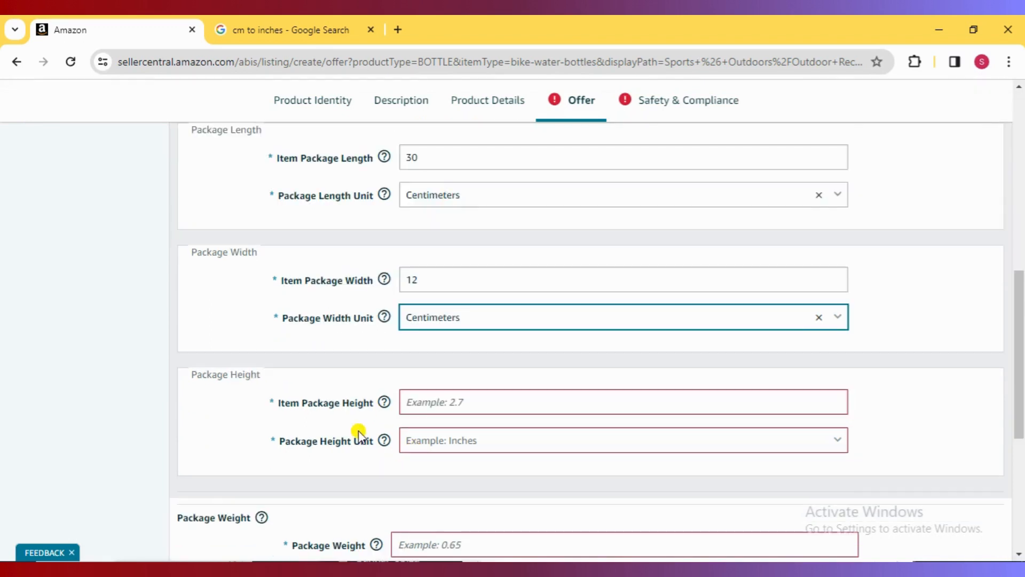
Step: Set the item package height to 12 centimeters
click(417, 403)
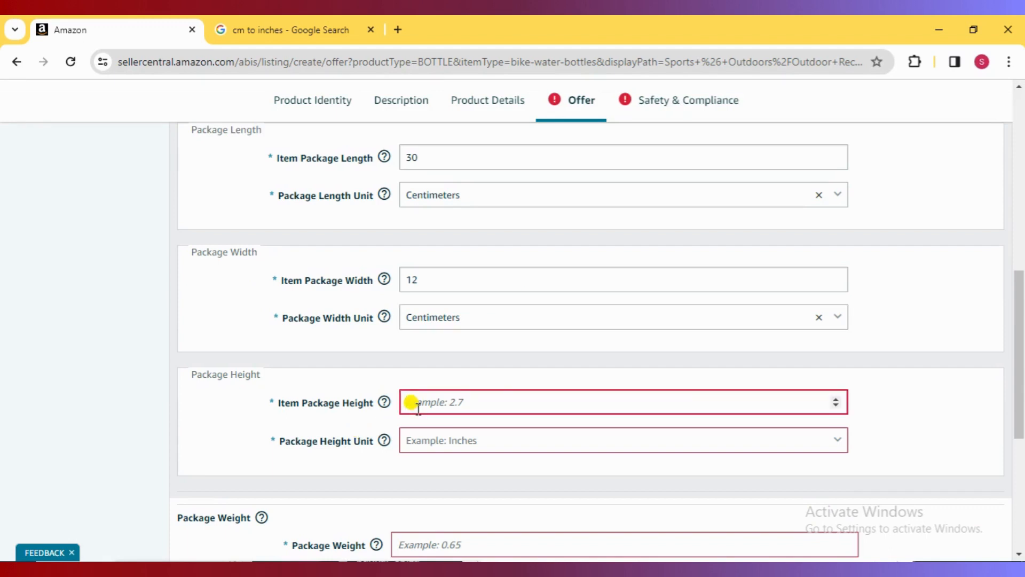
text(12)
click(462, 455)
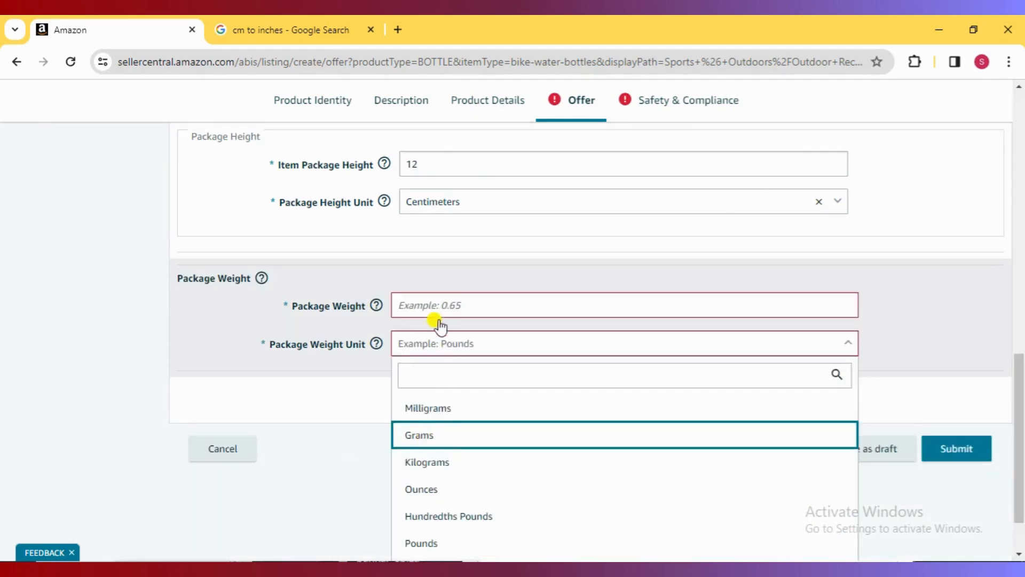
Step: Set the package weight to 350 grams
click(437, 310)
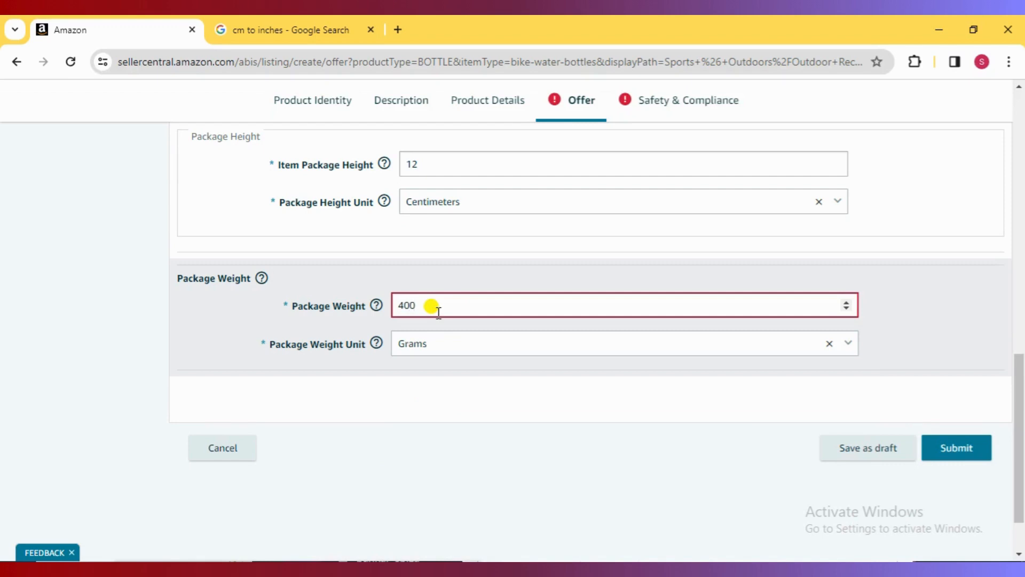
key(BackSpace)
key(BackSpace)
key(BackSpace)
text(350)
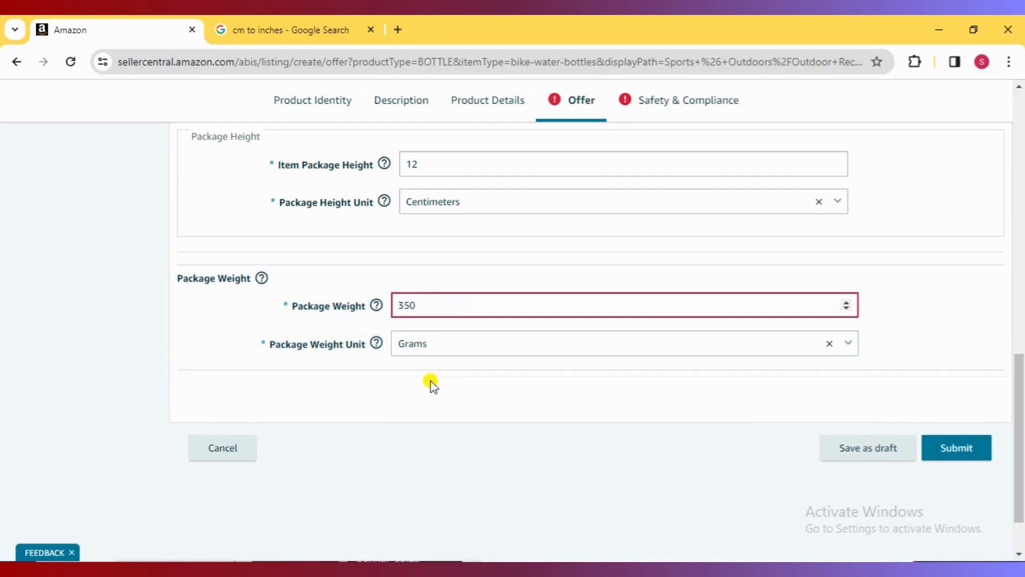
click(432, 382)
Step: In the safety and compliance details, mark batteries as not required and set the dangerous goods regulations to Not Applicable
scroll(443, 382, up, 2)
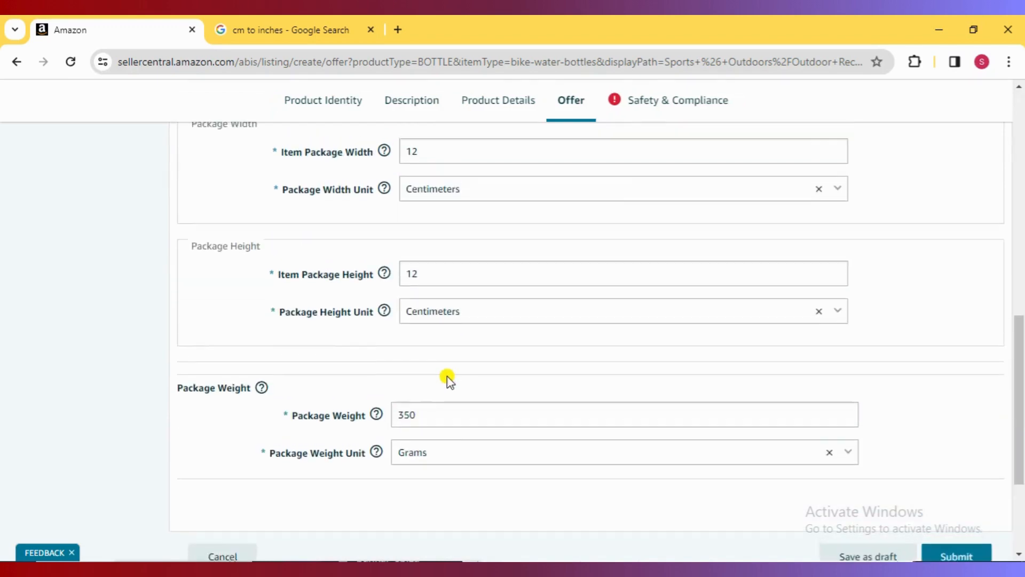
click(652, 102)
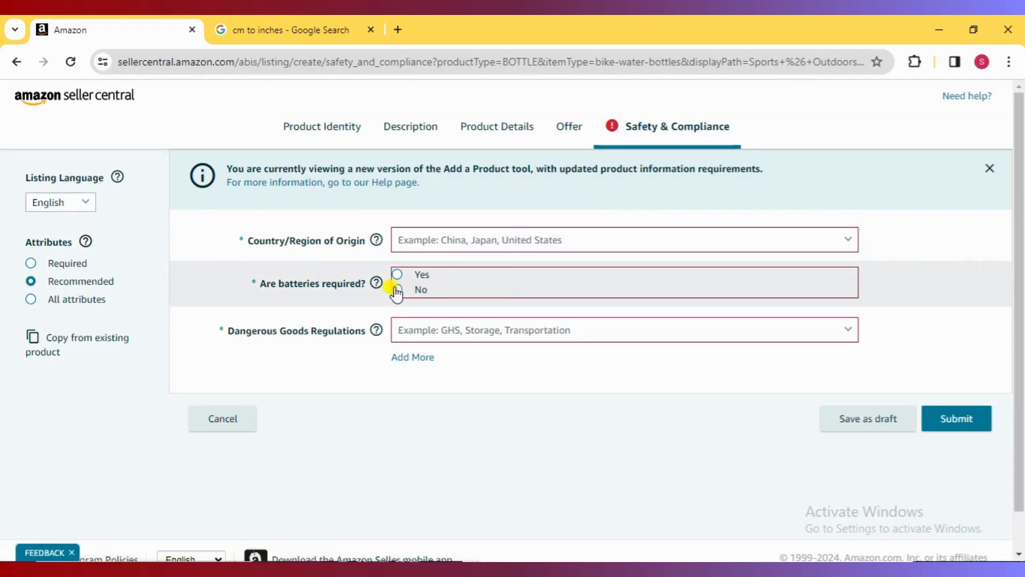
click(396, 290)
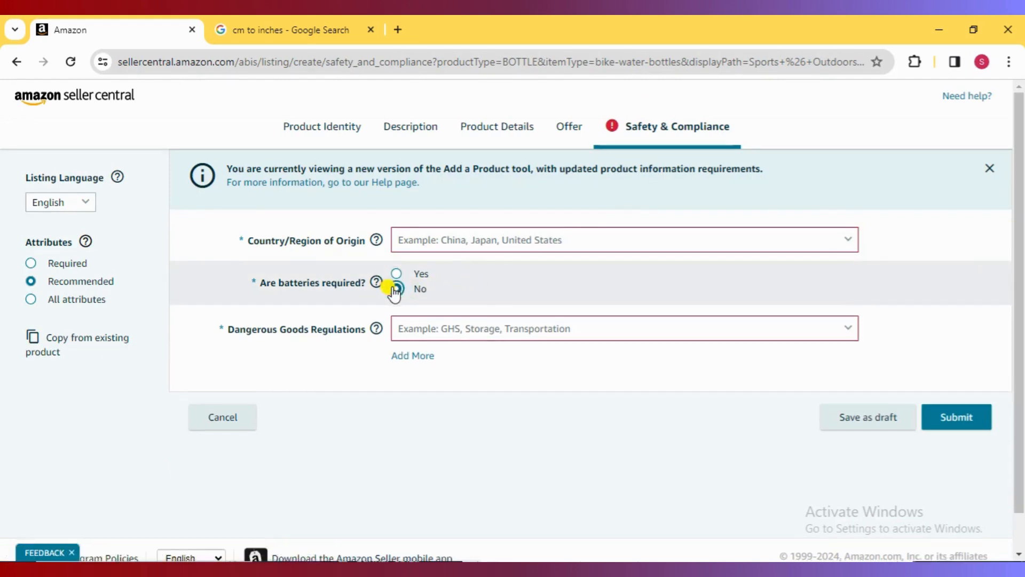
click(429, 327)
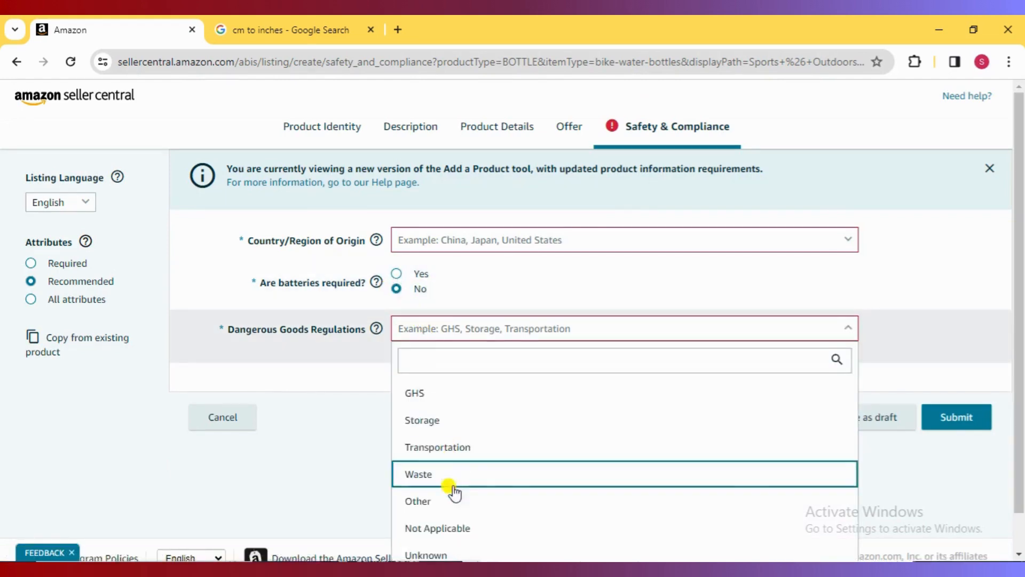
click(452, 532)
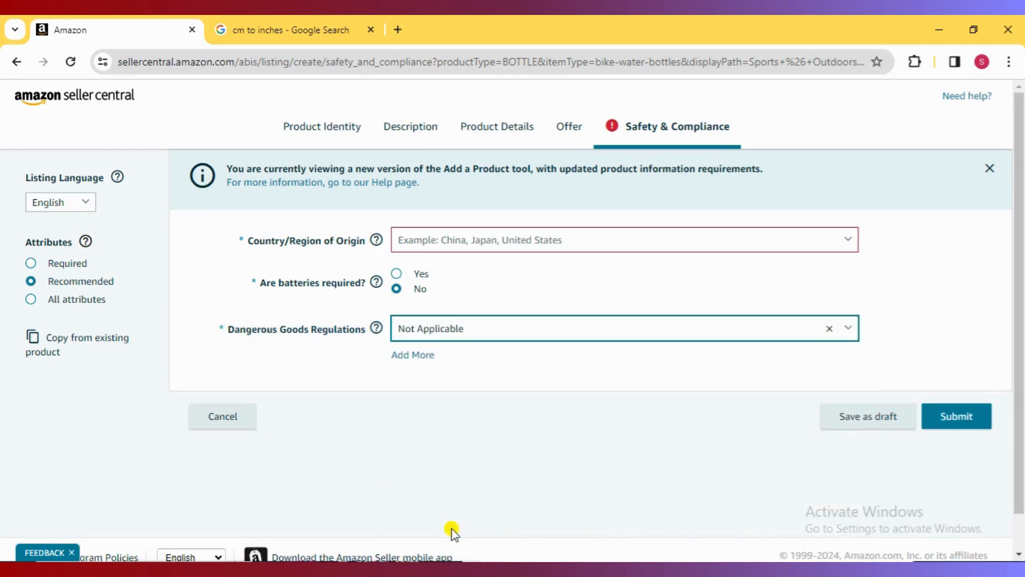
Step: Set the country of origin to India
click(449, 237)
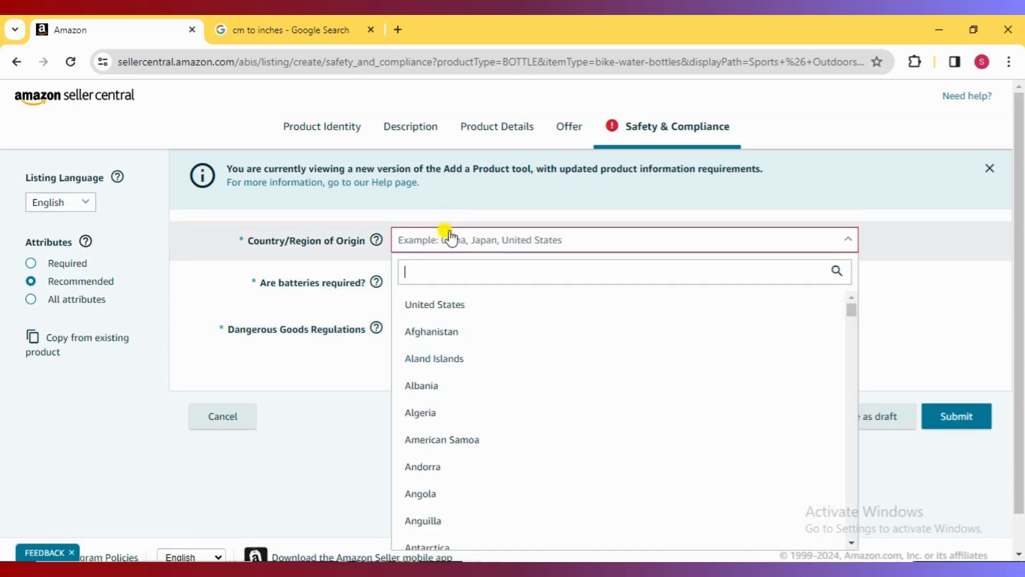
text(India)
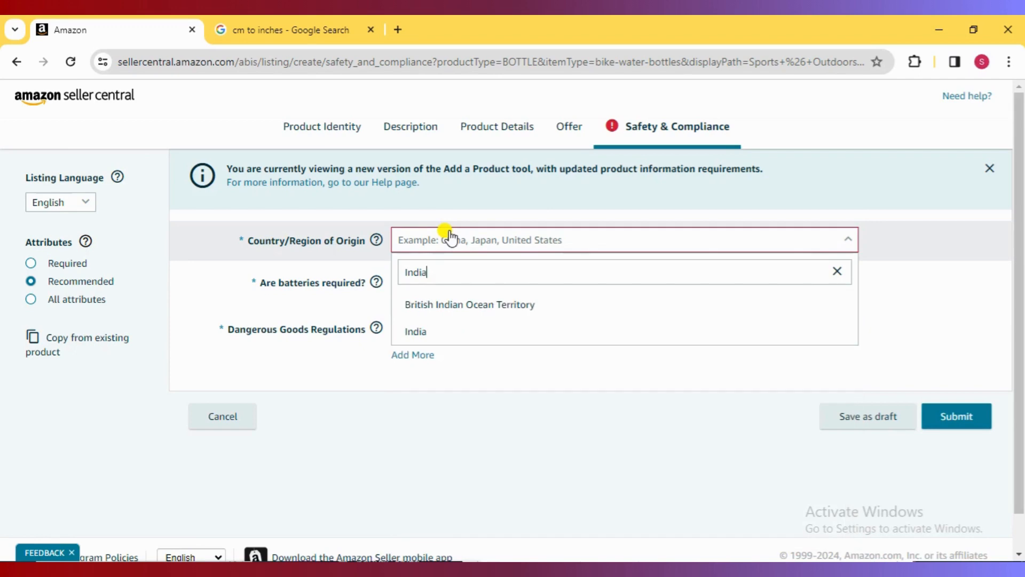
click(470, 330)
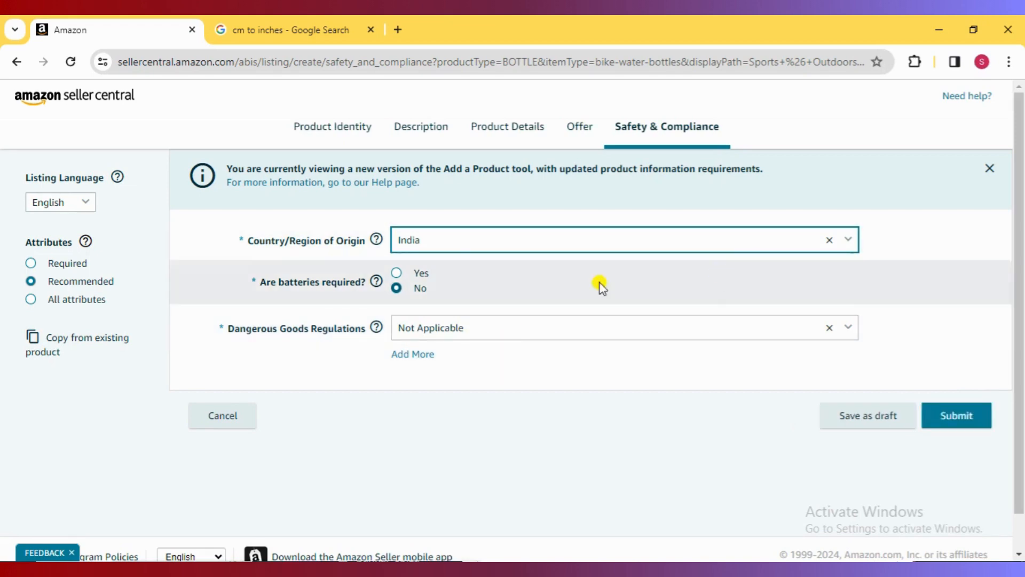
Step: Review the product identity, description, product details, offer and safety and compliance sections for completeness
click(353, 127)
scroll(515, 380, down, 5)
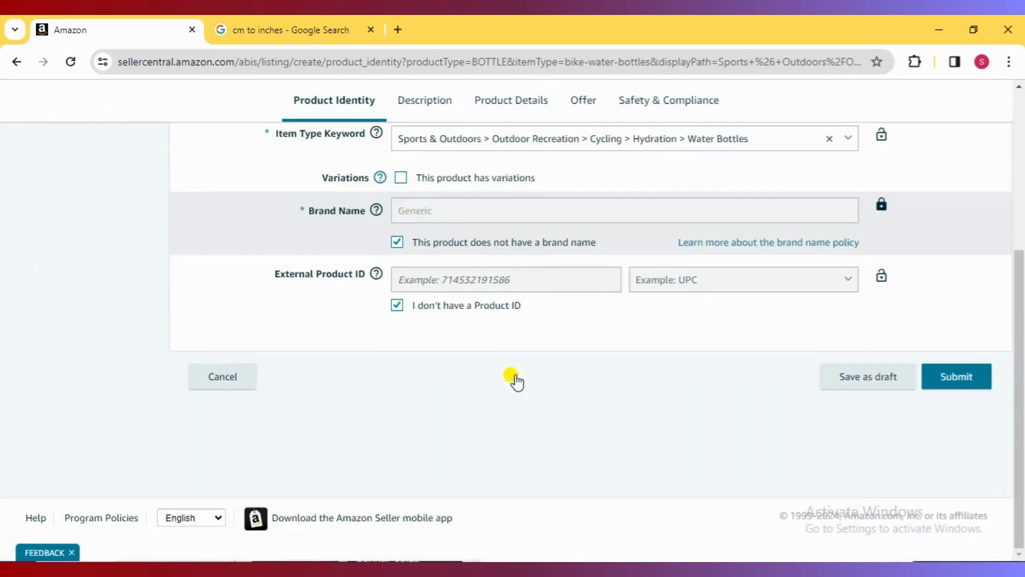
scroll(515, 380, up, 5)
click(415, 105)
scroll(517, 304, down, 8)
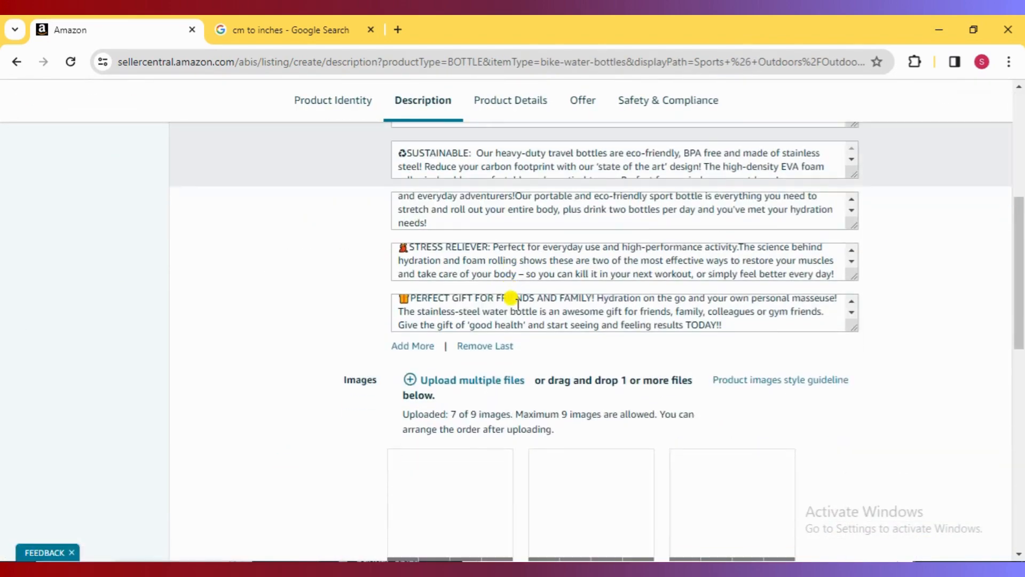
scroll(513, 299, up, 7)
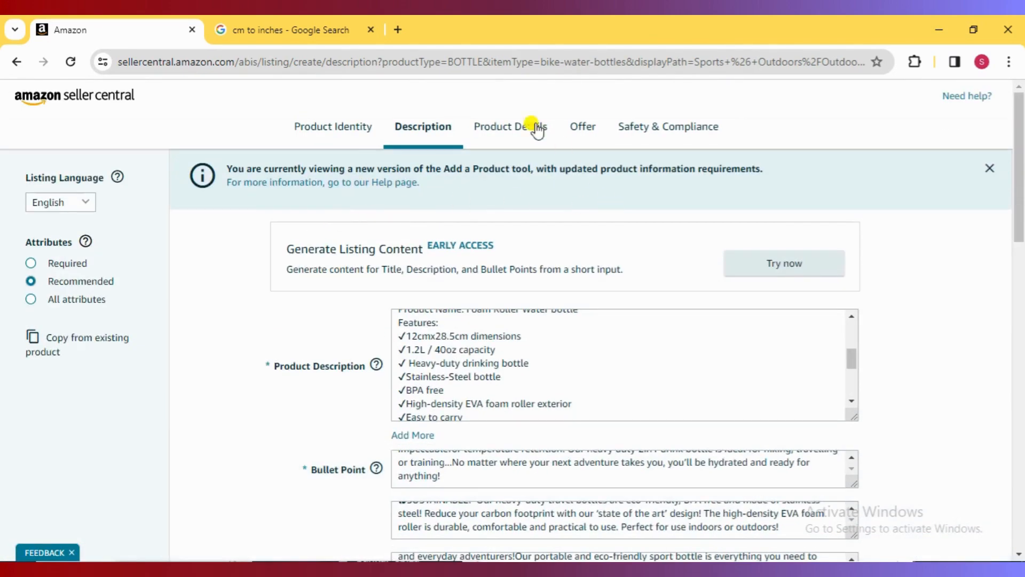
click(504, 130)
scroll(887, 332, down, 5)
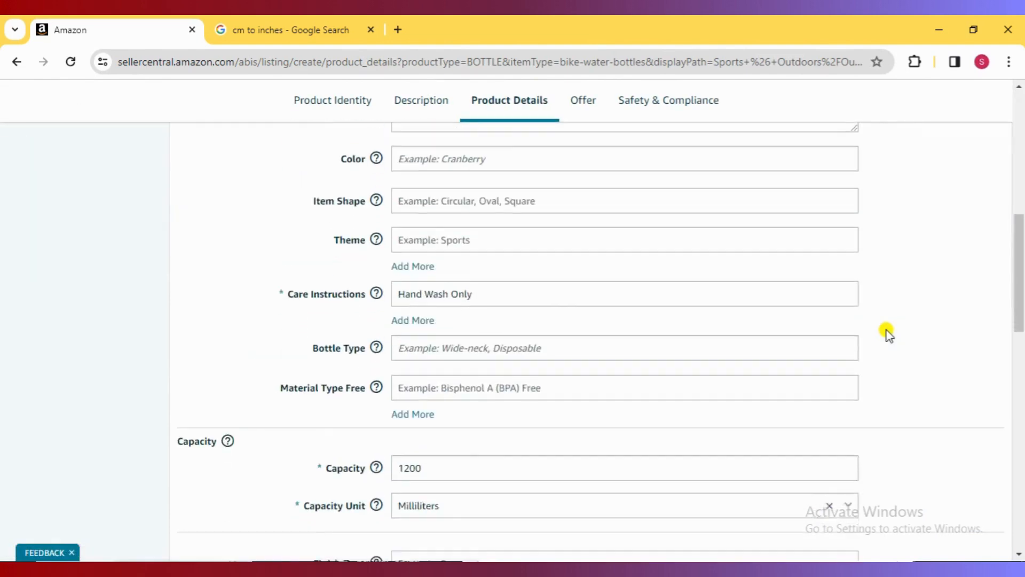
scroll(887, 333, up, 5)
click(581, 102)
scroll(840, 381, down, 15)
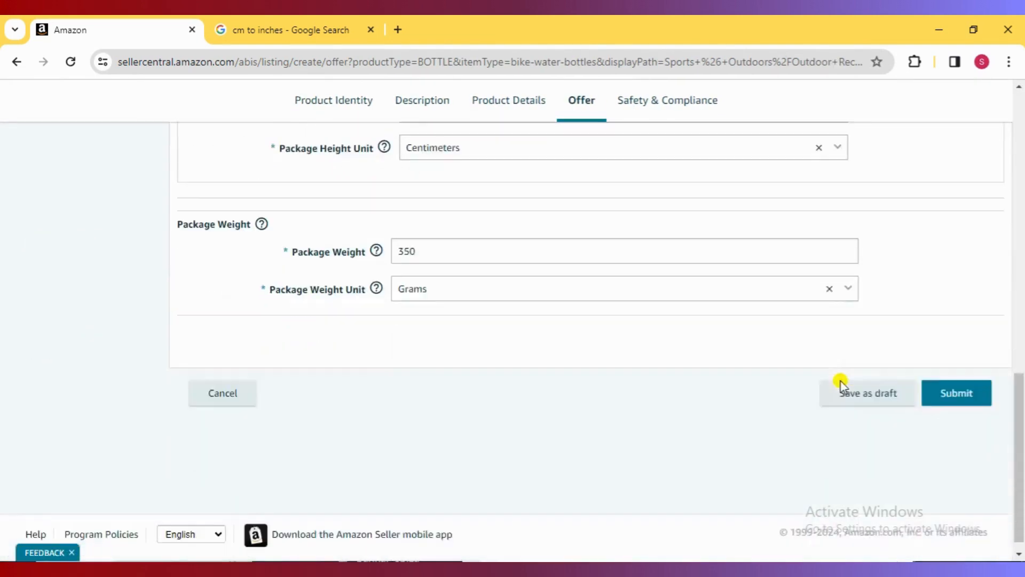
scroll(841, 381, up, 15)
click(674, 101)
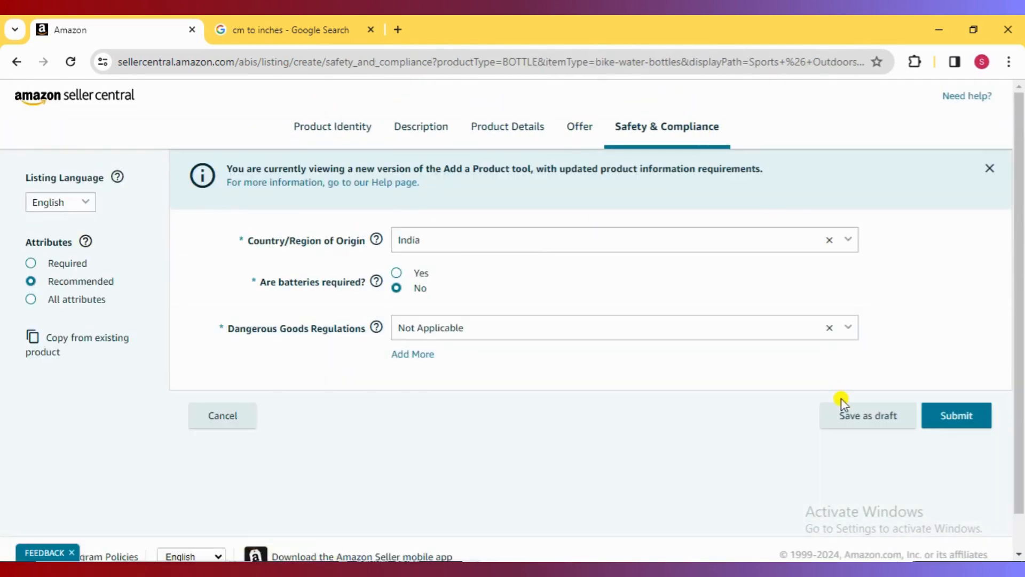
Step: Submit the finished listing, close the submission confirmation and keep waiting for the unresponsive page
click(956, 419)
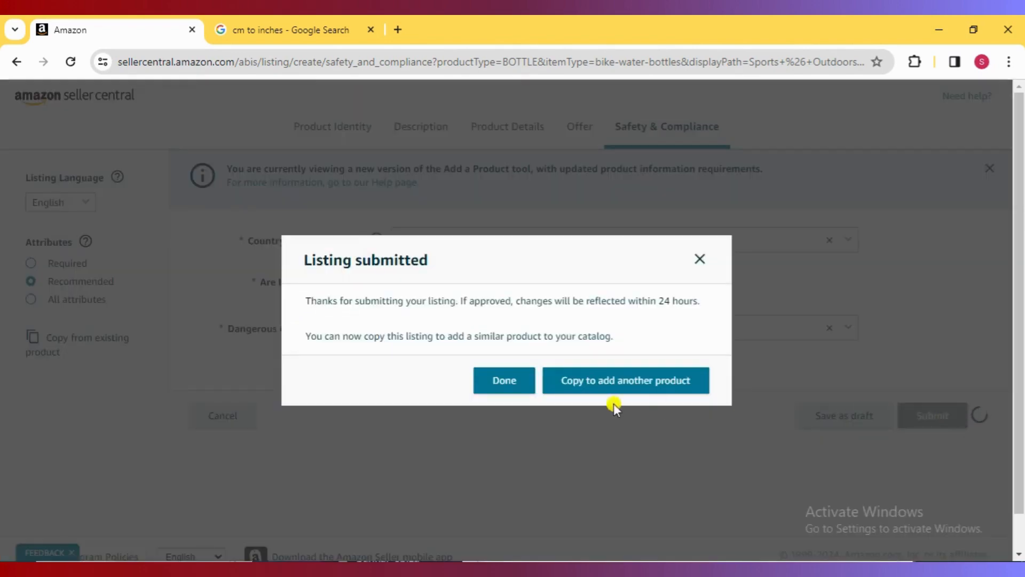
click(511, 388)
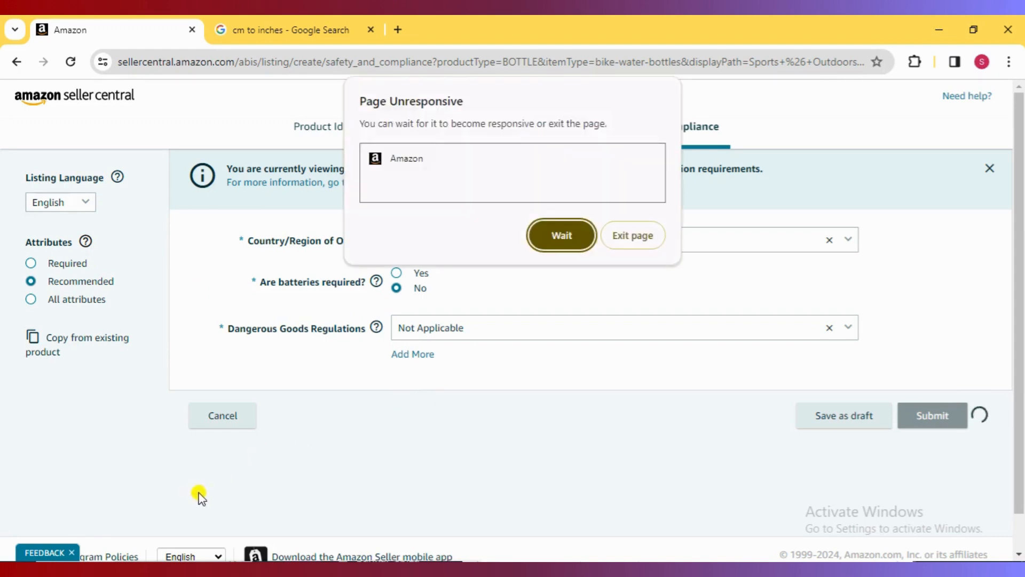
click(575, 235)
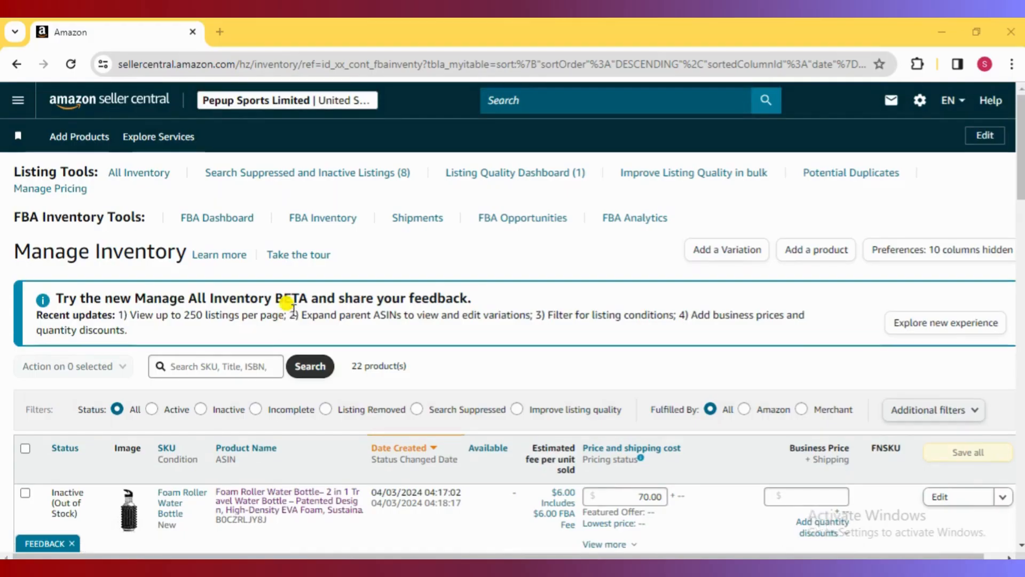
Step: Open the Foam Roller Water Bottle product page from the inventory and examine its images, bullet points, specifications and description
scroll(288, 302, down, 5)
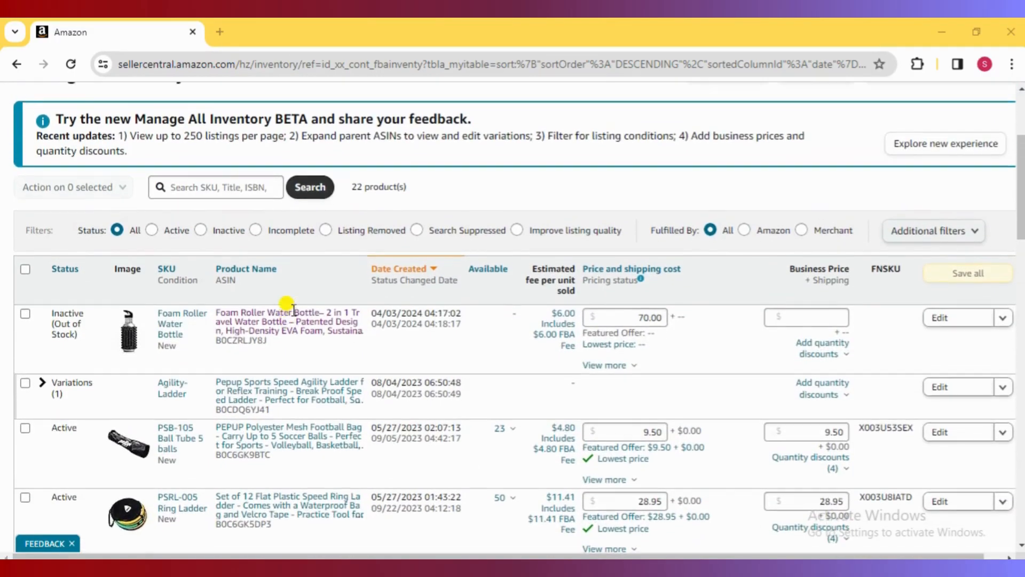
click(284, 322)
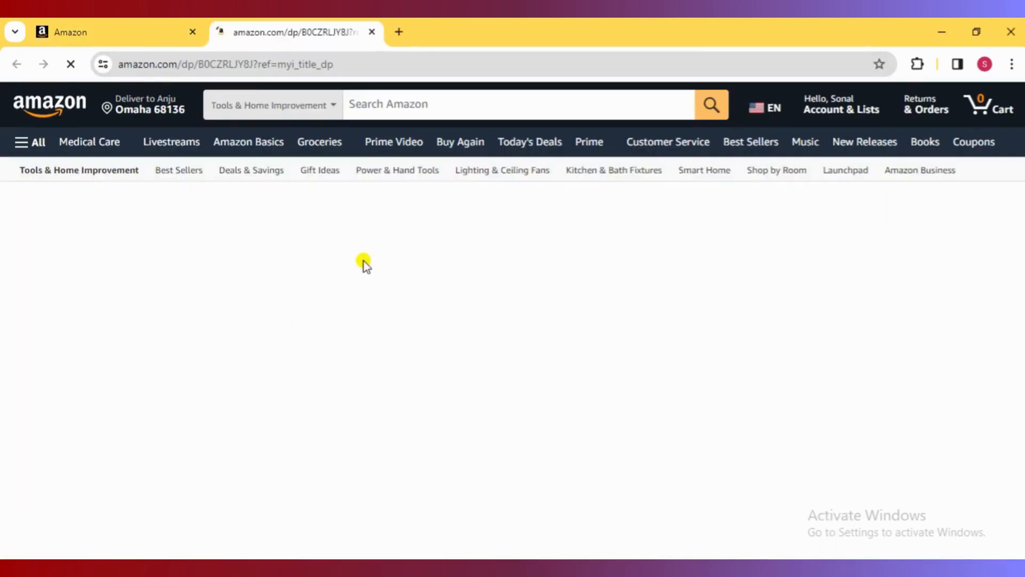
scroll(433, 300, down, 8)
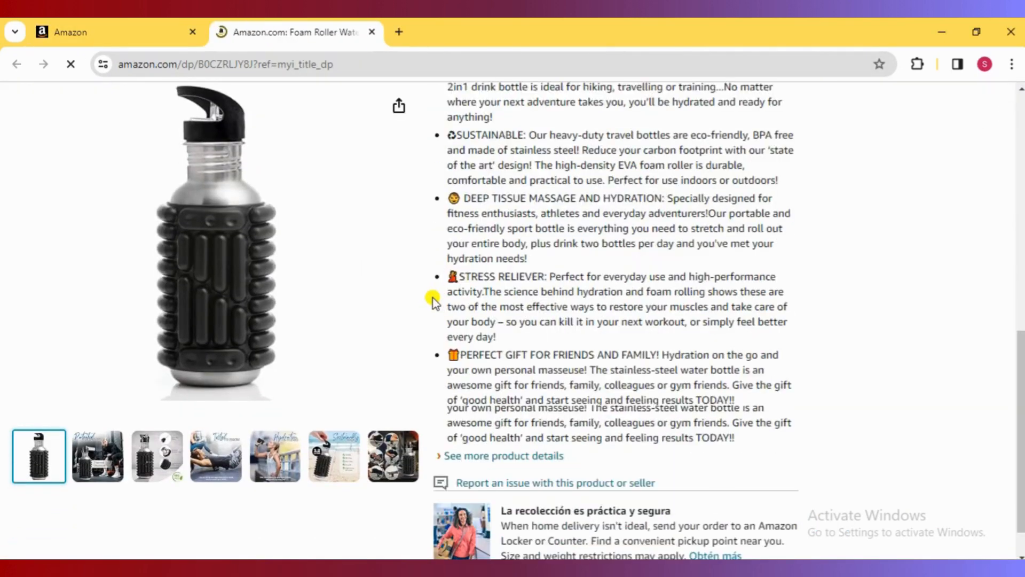
scroll(432, 300, down, 10)
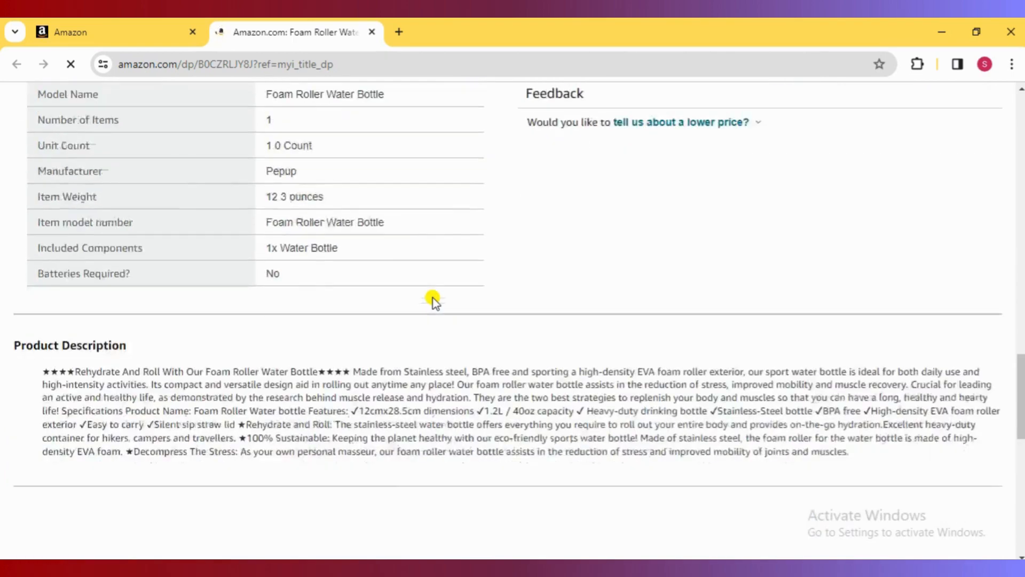
scroll(432, 300, up, 15)
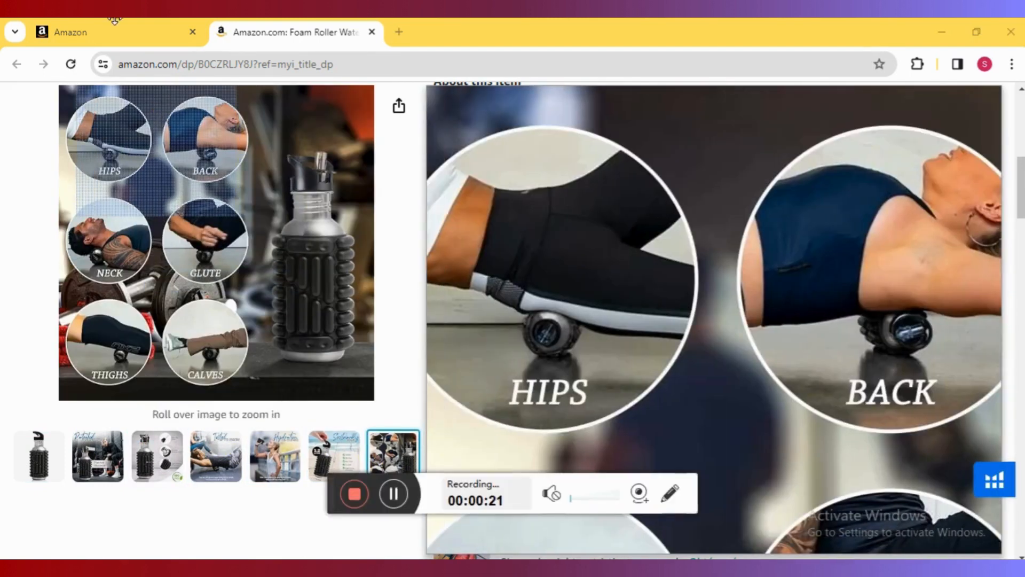
Step: Change the Foam Roller Water Bottle inventory listing to Fulfilled by Amazon and proceed with List as FBA and Send to Amazon
click(85, 33)
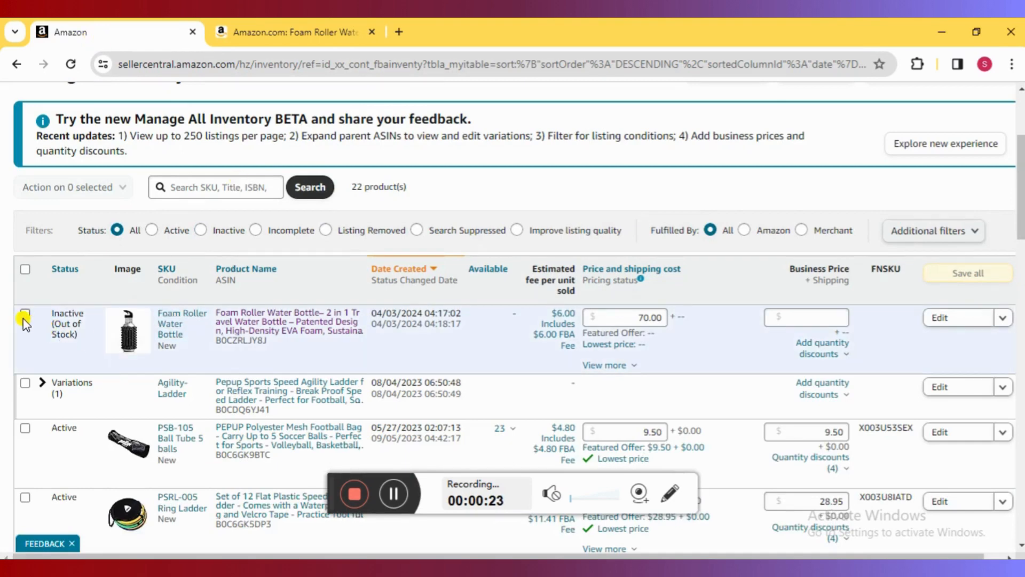
click(24, 318)
click(115, 191)
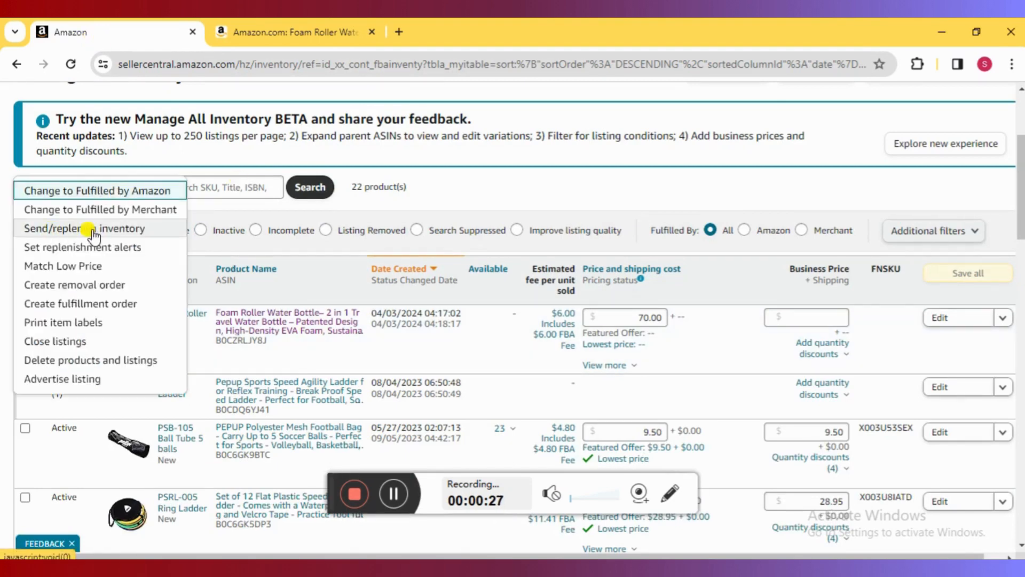
click(86, 193)
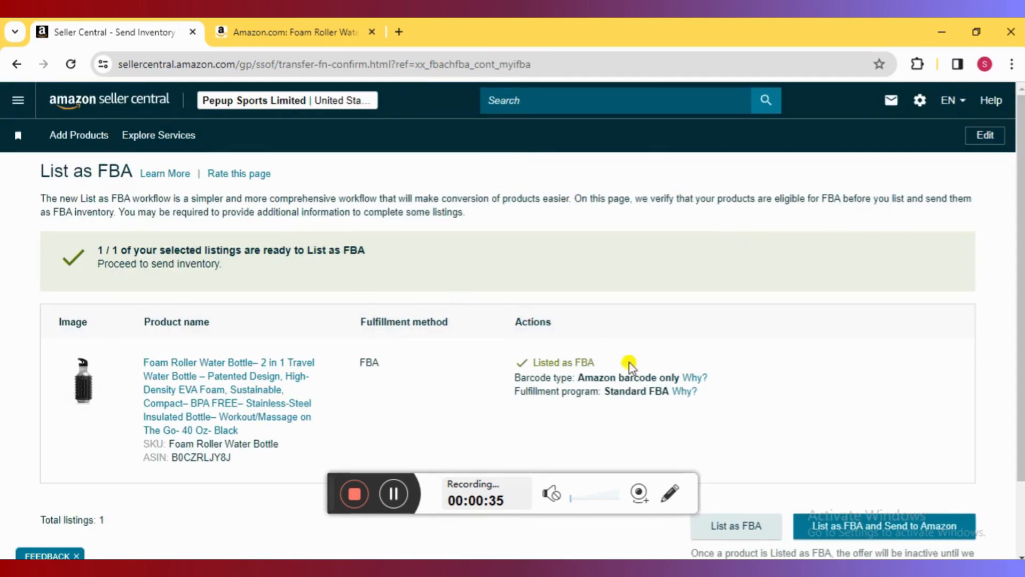
scroll(640, 373, down, 2)
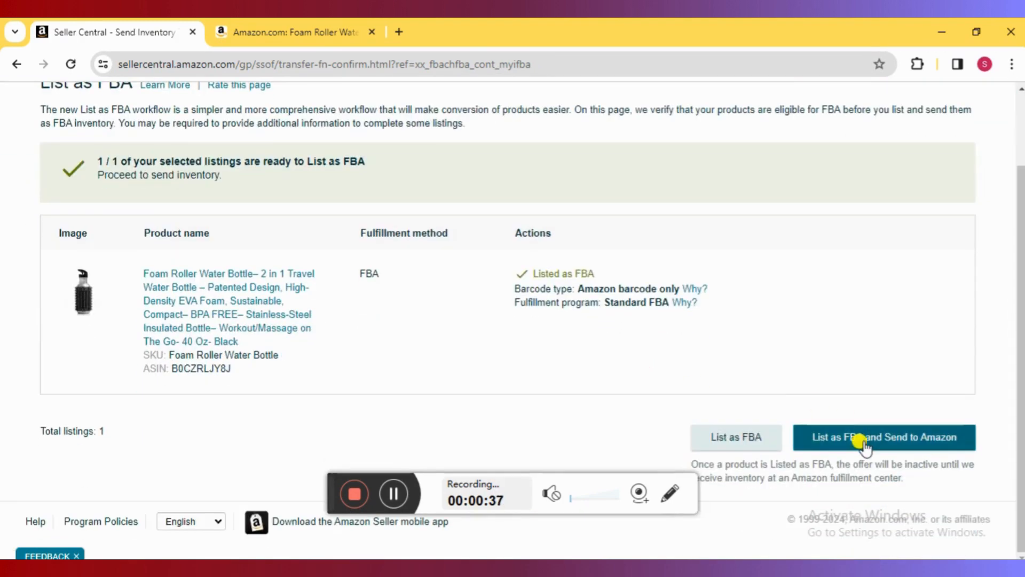
click(861, 443)
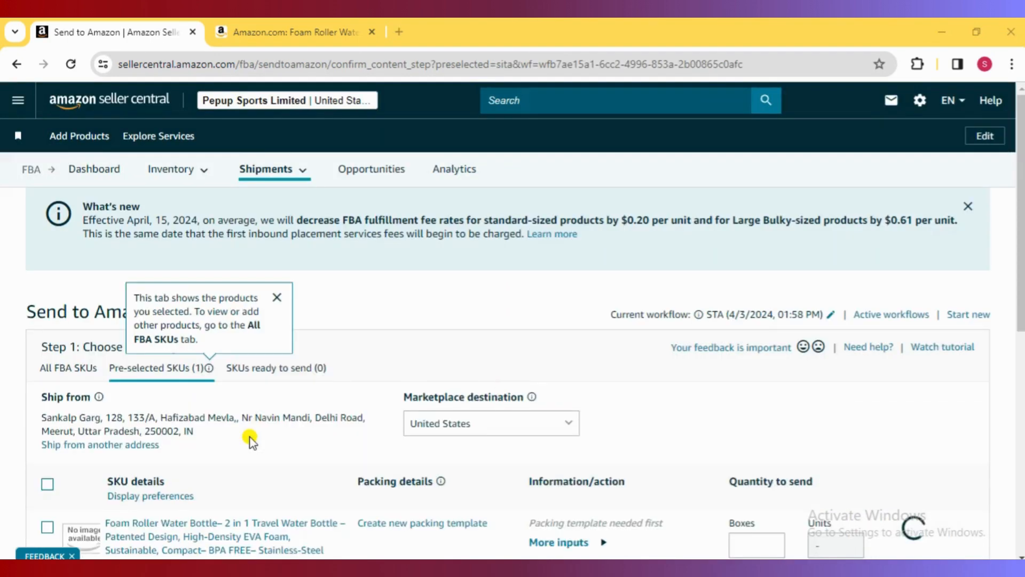
Step: Start a new ship-from address with China as the country and Leeline sourcing as the company name
scroll(251, 440, down, 2)
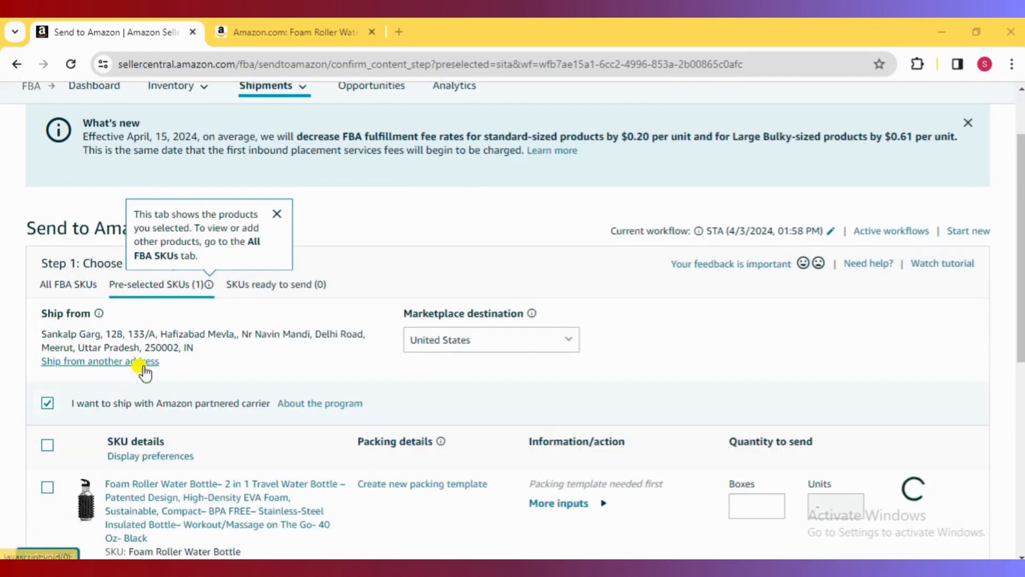
click(142, 361)
click(364, 355)
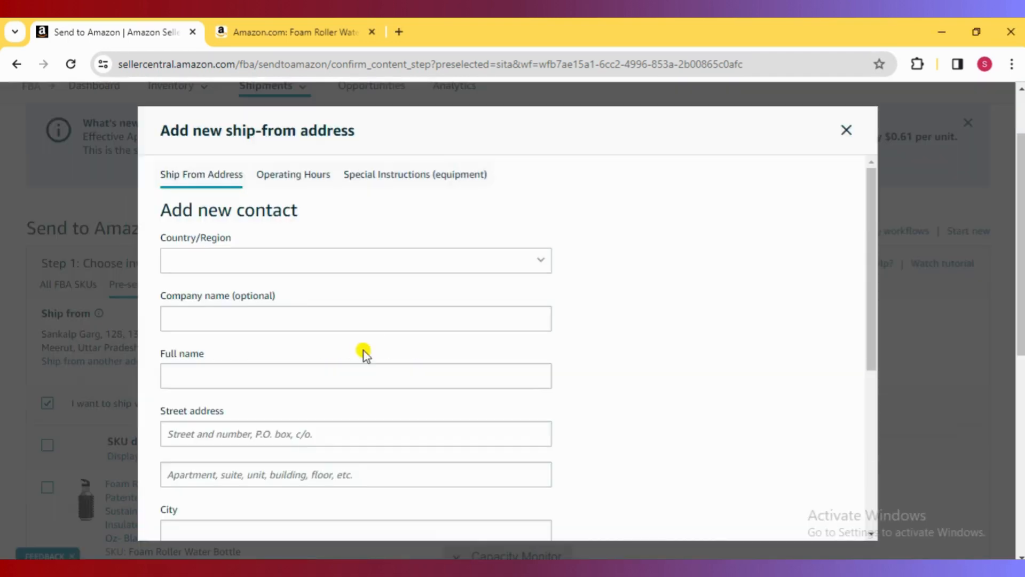
click(262, 262)
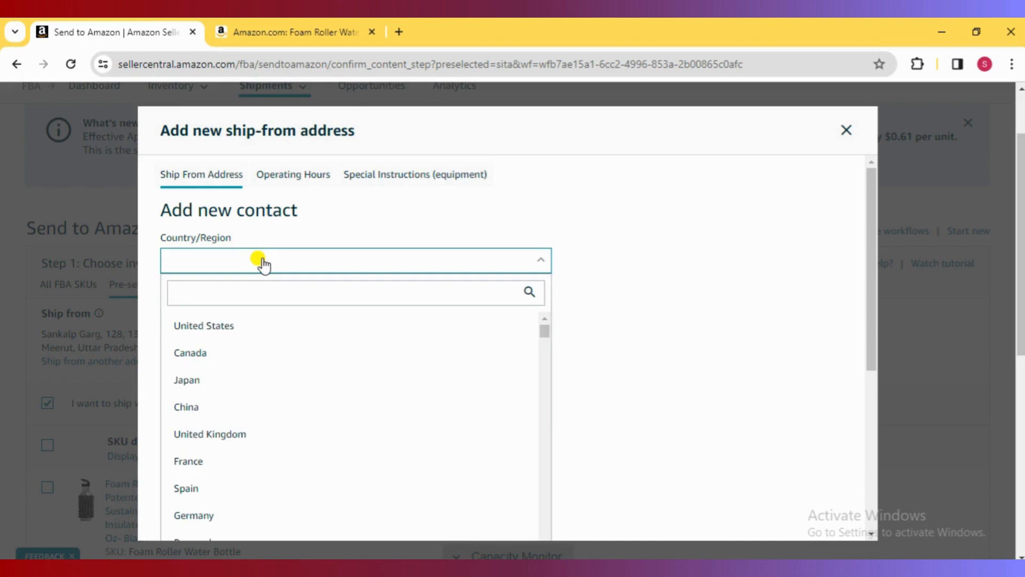
text(China)
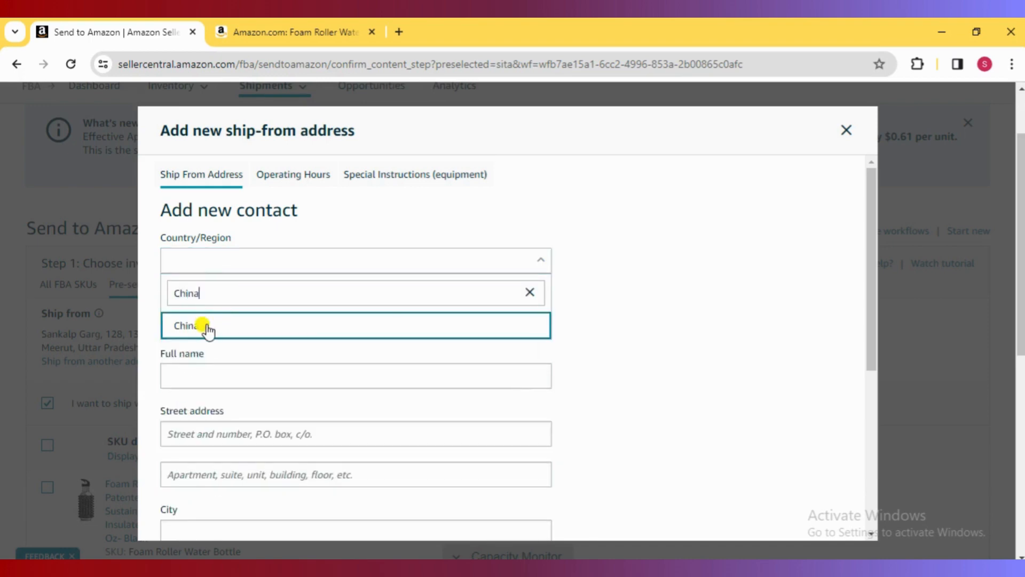
click(207, 330)
click(253, 320)
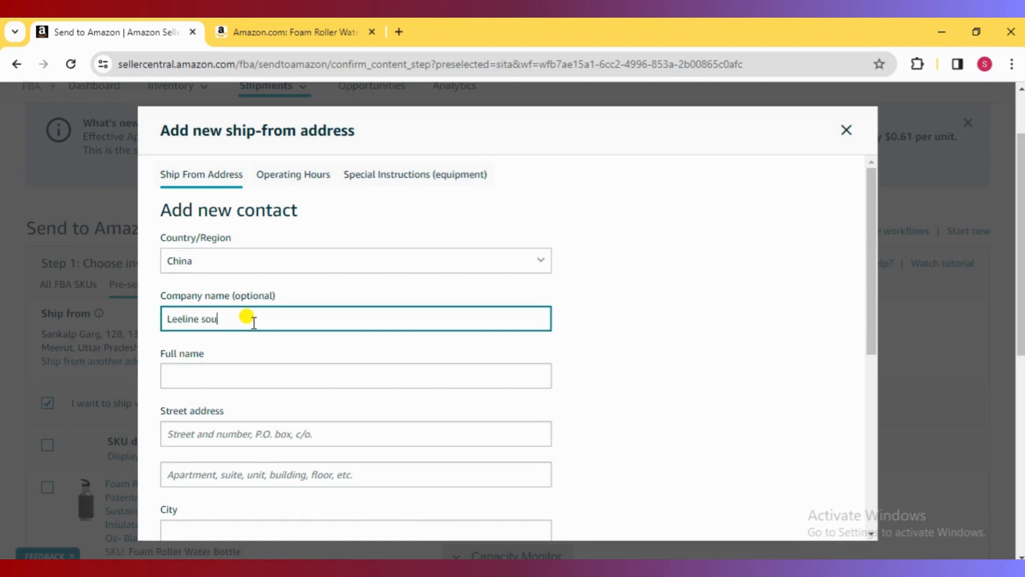
text(Leeline sourcin)
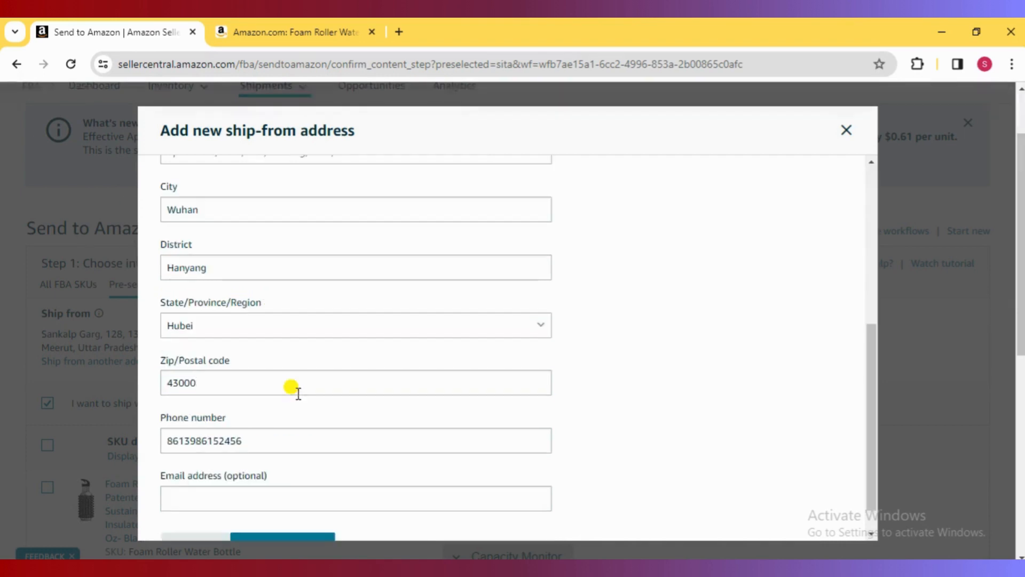
Step: Complete the postal code, save the new address without storing it in the browser, and select it as the ship-from address
click(293, 389)
text(0000)
scroll(298, 393, down, 1)
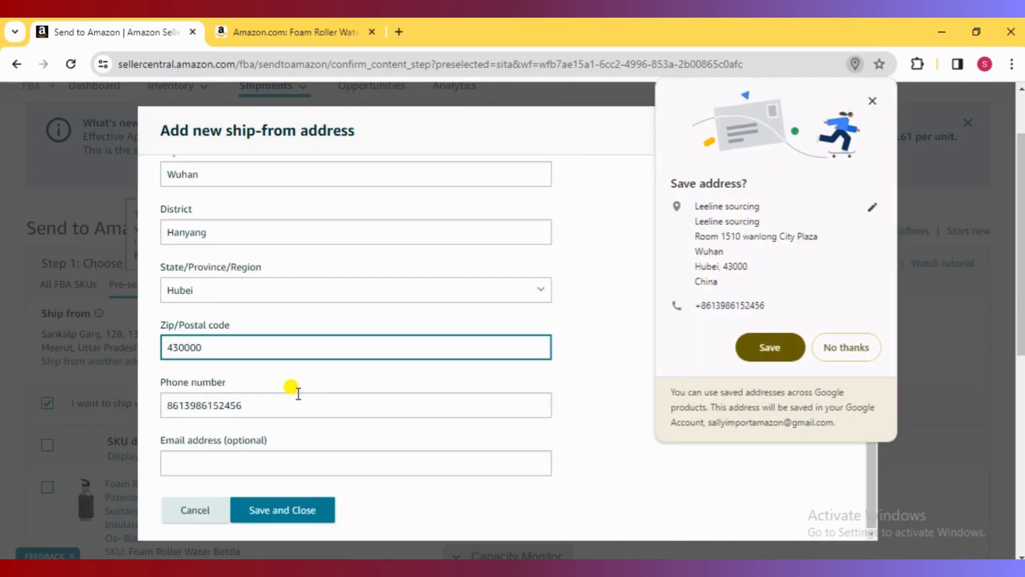
click(297, 508)
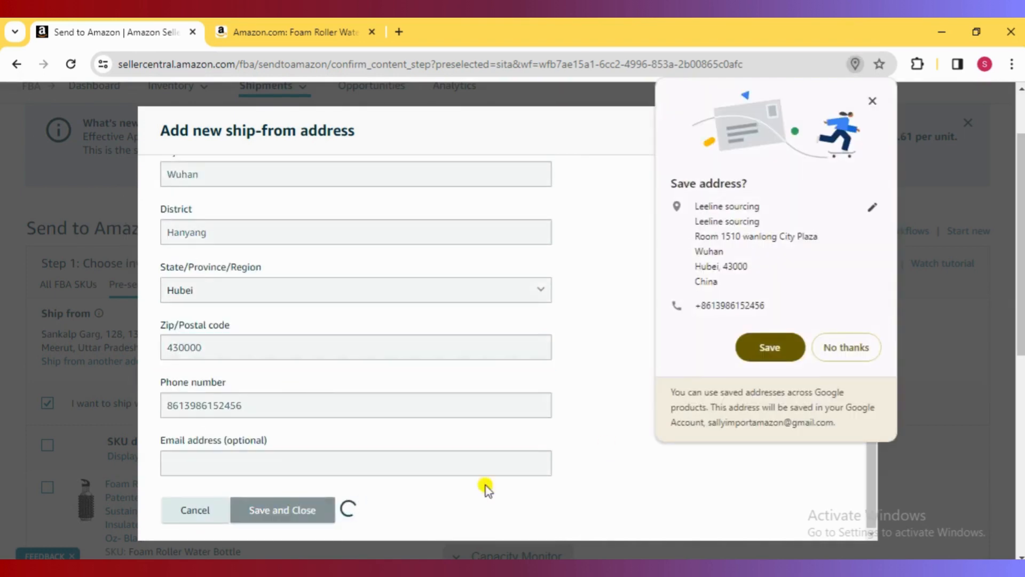
click(838, 348)
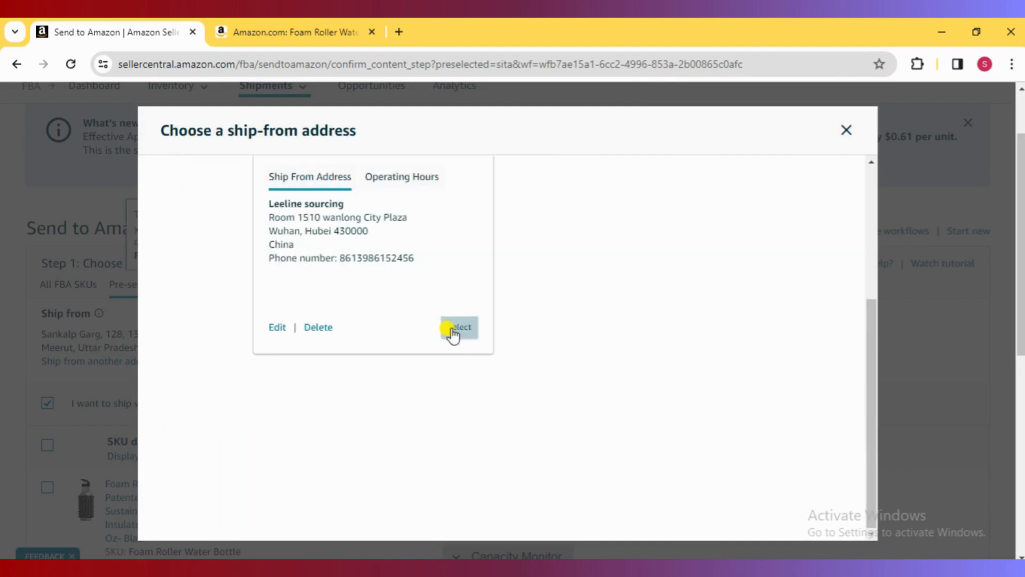
click(465, 328)
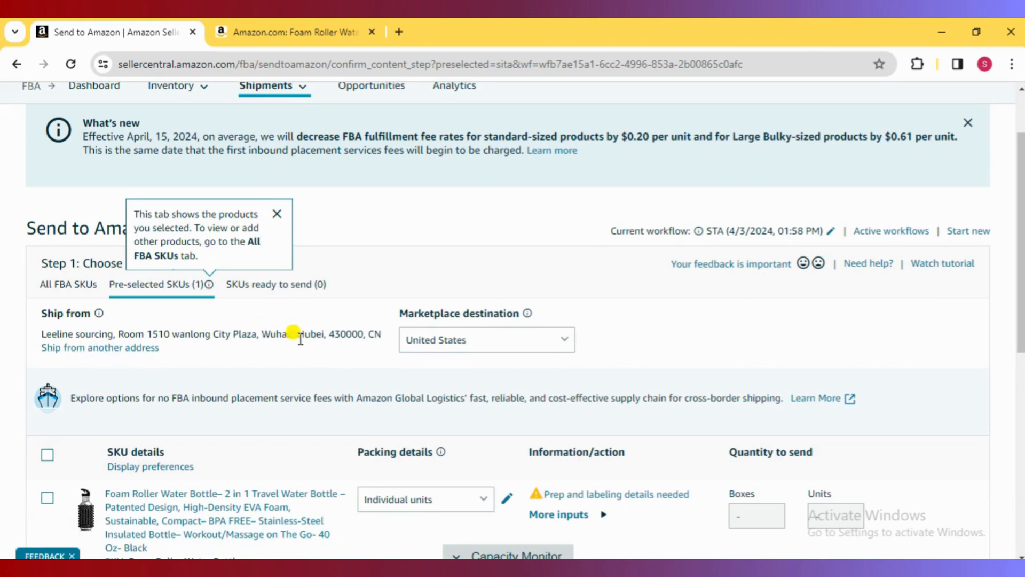
Step: Create a new packing template for the SKU and name it with the copied SKU, Foam Roller Water Bottle
scroll(300, 331, down, 3)
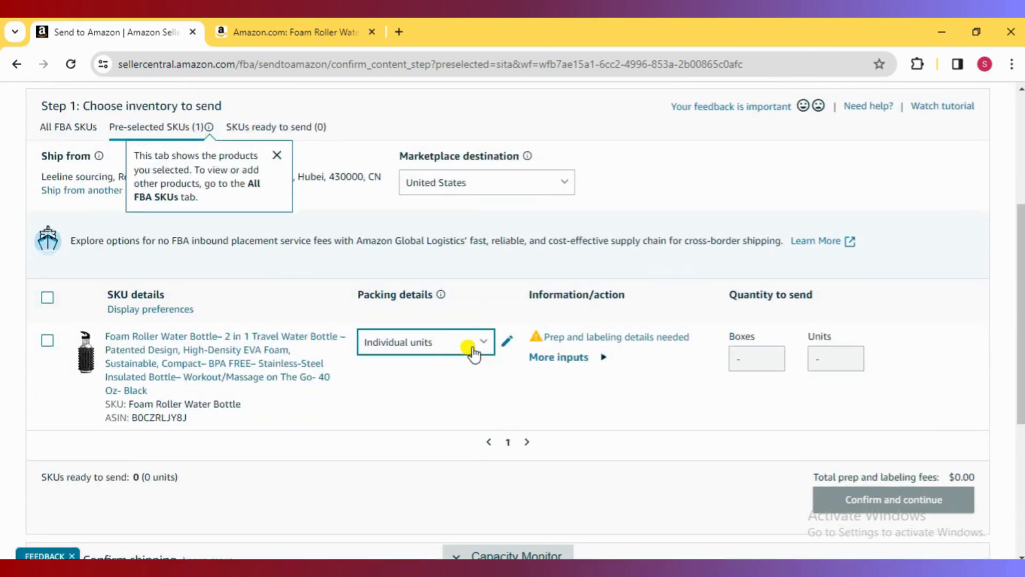
click(471, 349)
click(439, 410)
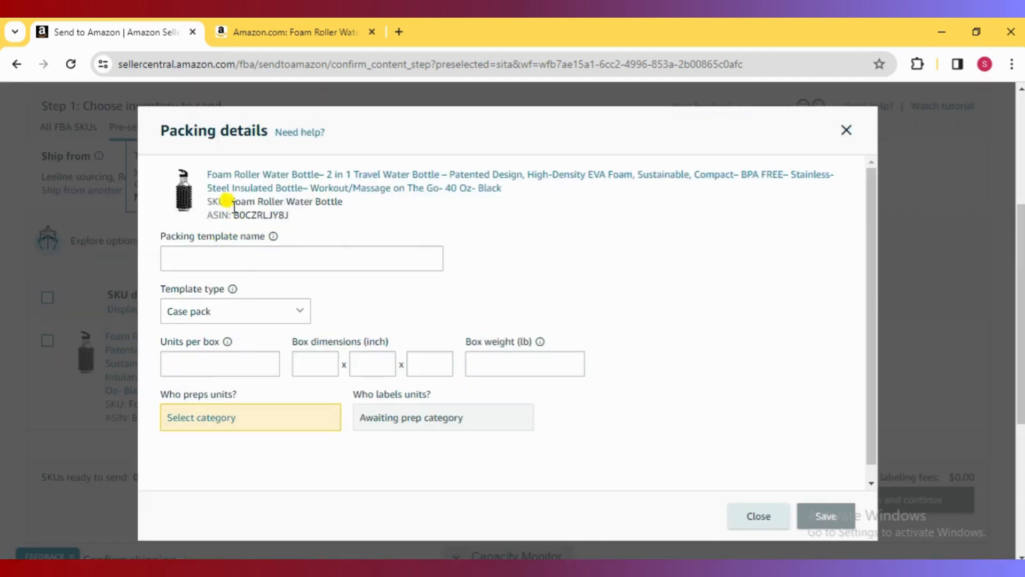
drag(231, 202, 360, 201)
key(ctrl+c)
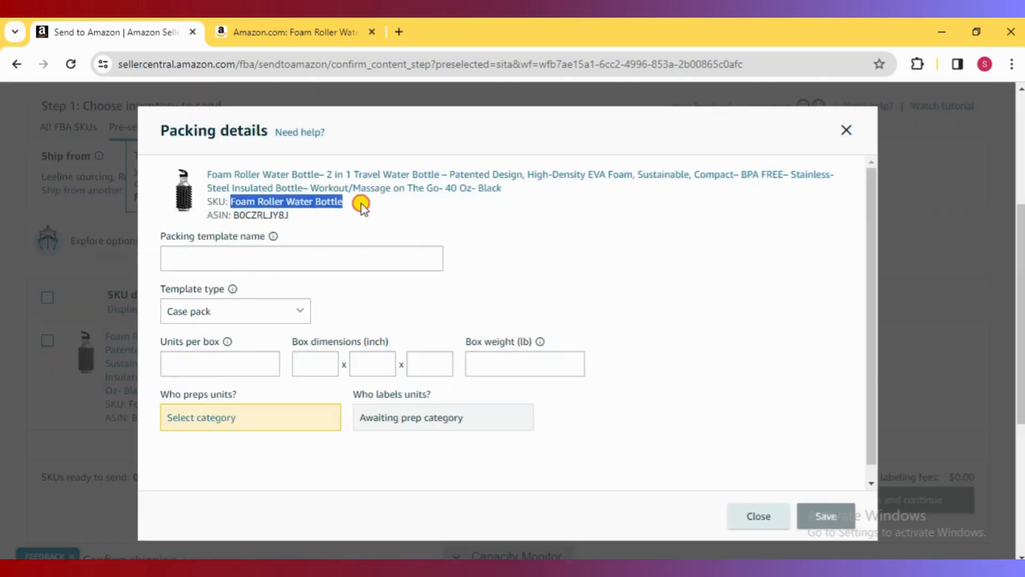
click(258, 259)
key(ctrl+v)
Step: Set the case pack to 20 units per box, box dimensions 20 x 22 x 12 inches and box weight 22 lb
click(211, 360)
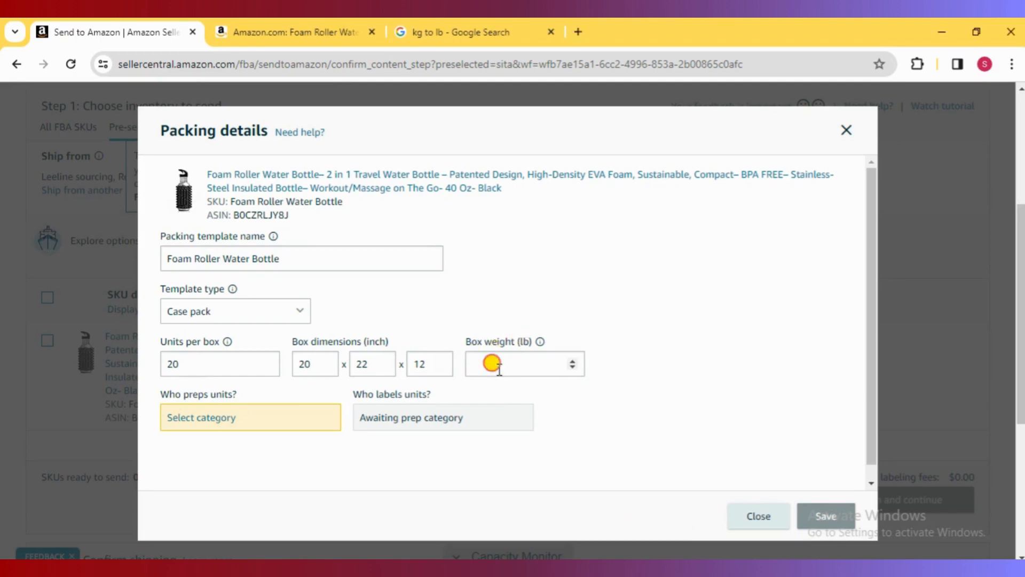
click(492, 364)
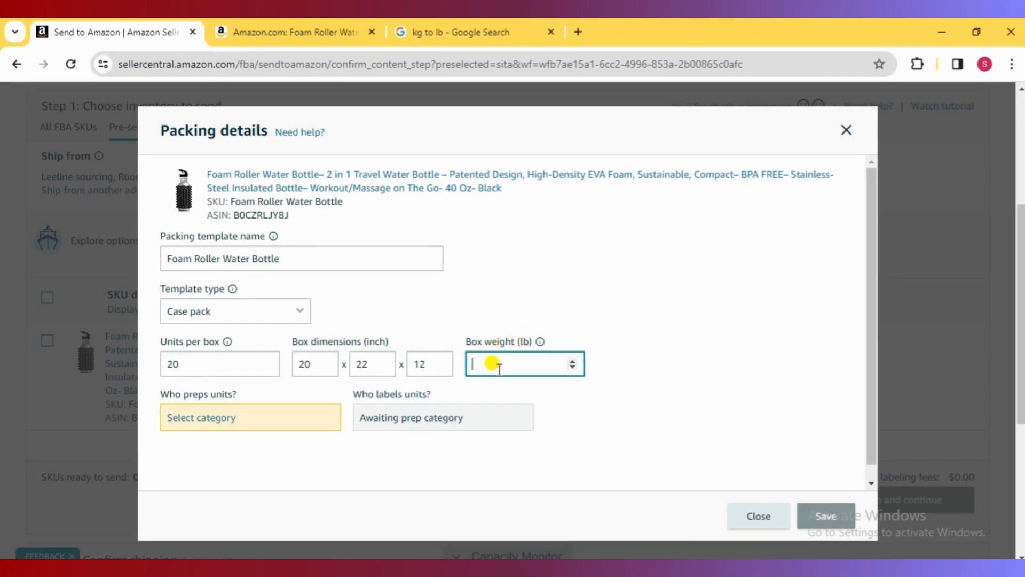
click(643, 437)
Step: Set the prep category to No prep needed and save the packing template
click(200, 418)
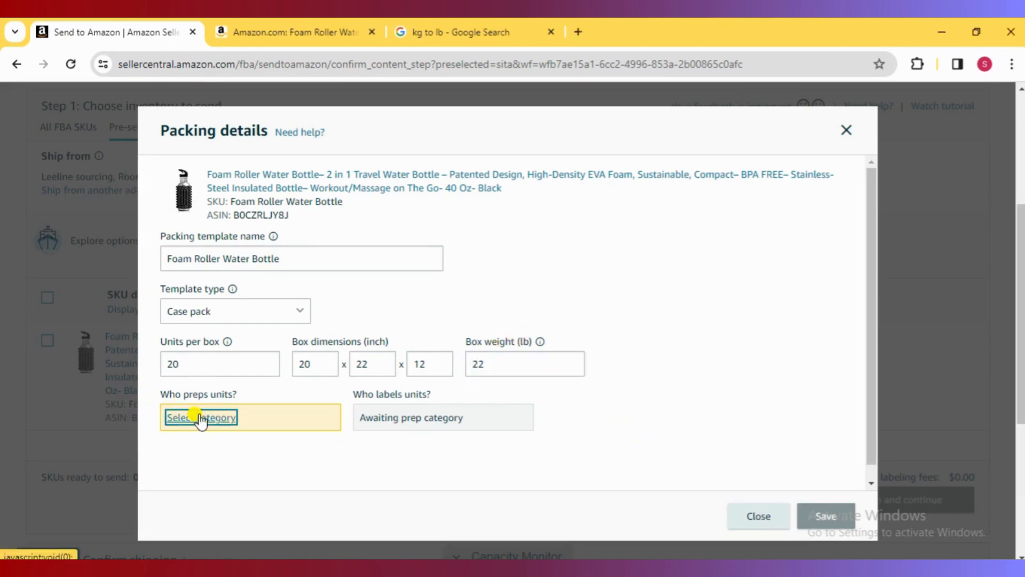
click(234, 384)
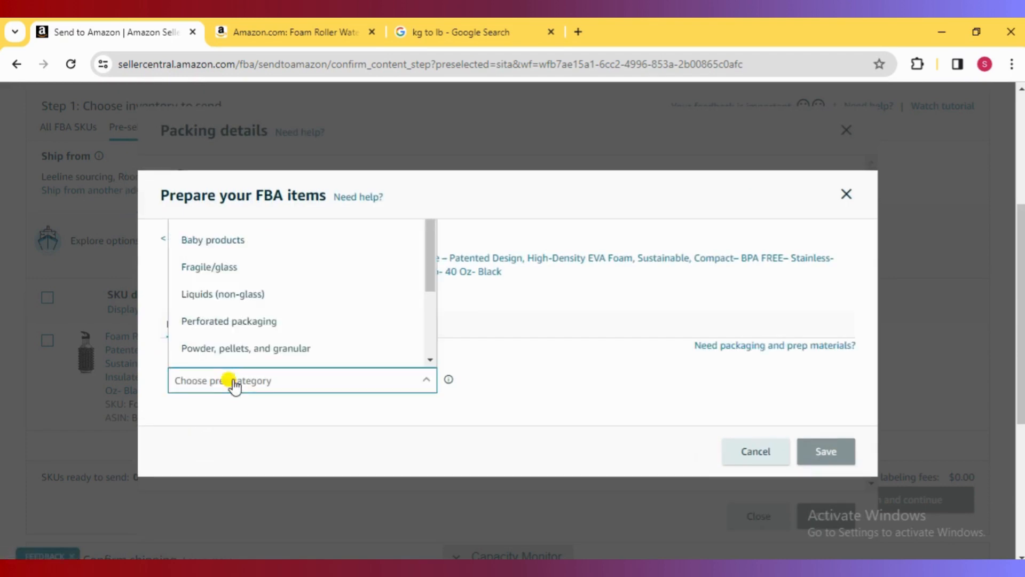
scroll(230, 342, down, 2)
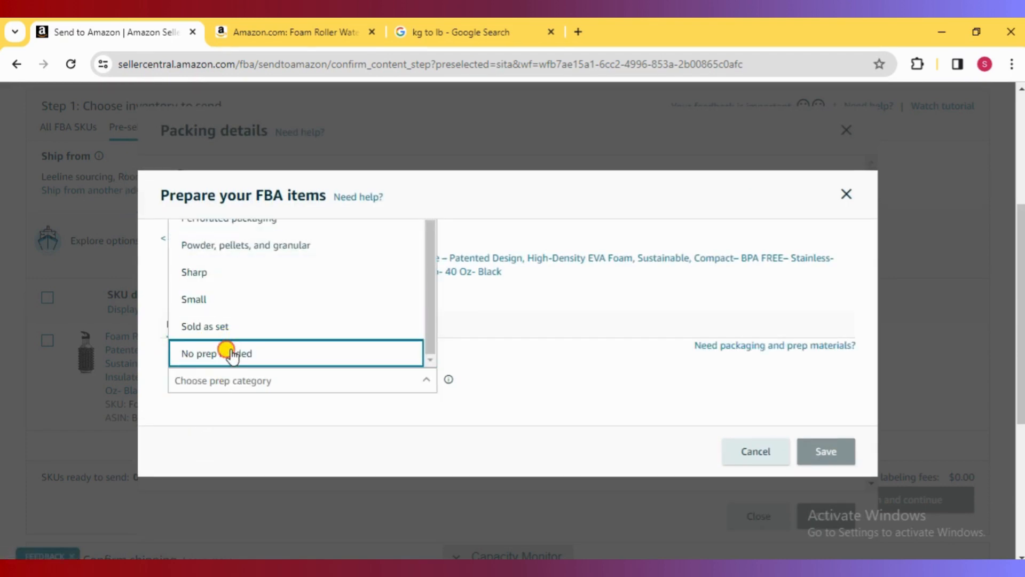
click(232, 352)
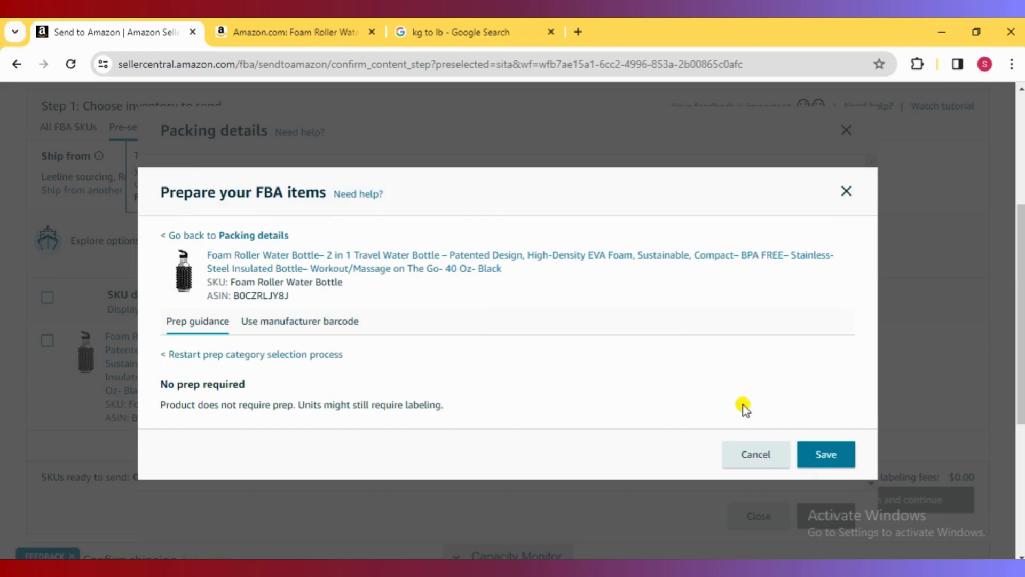
click(819, 453)
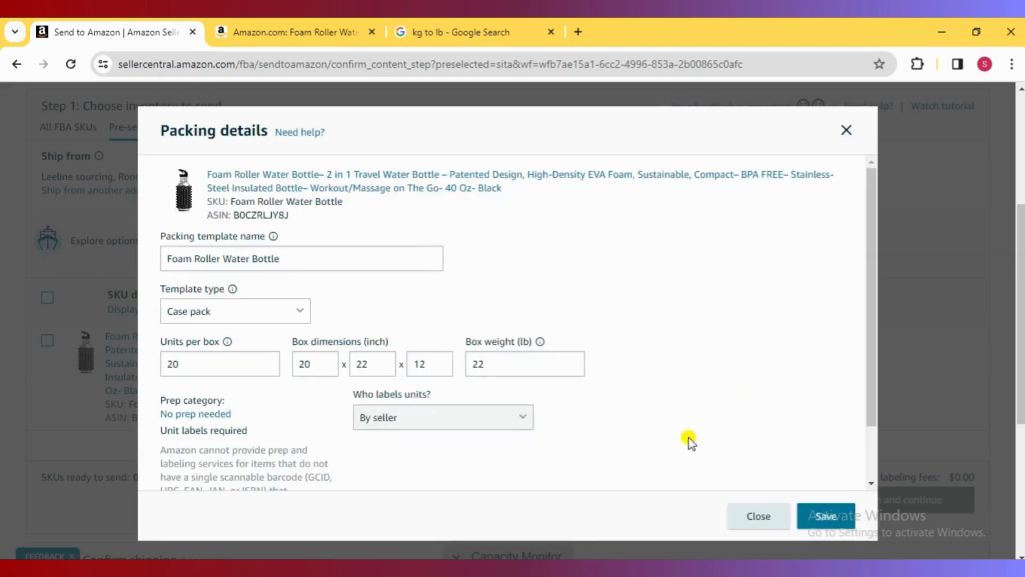
click(822, 513)
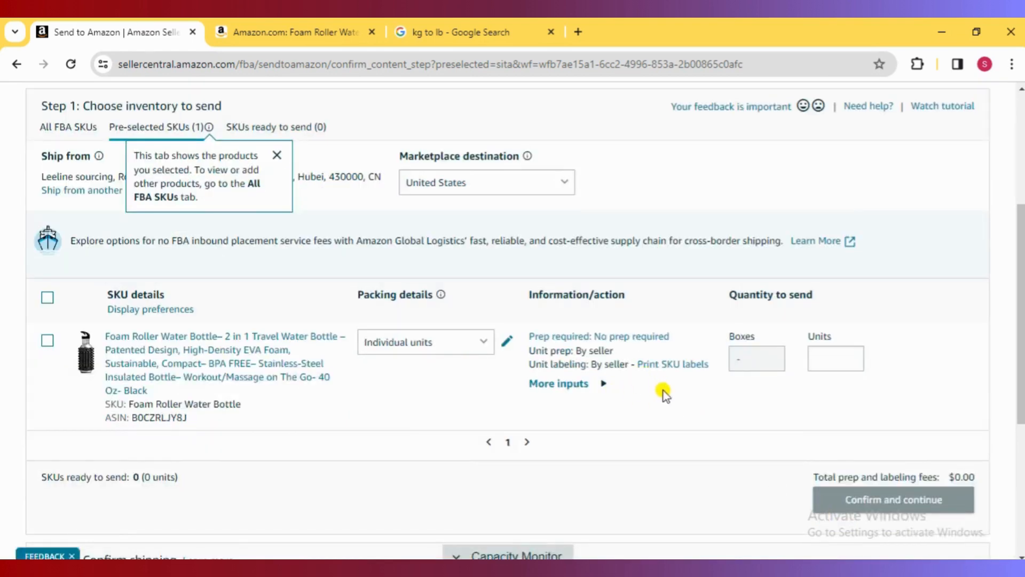
Step: Apply the Foam Roller Water Bottle packing template, mark 1 box as ready to send and confirm the inventory
click(469, 342)
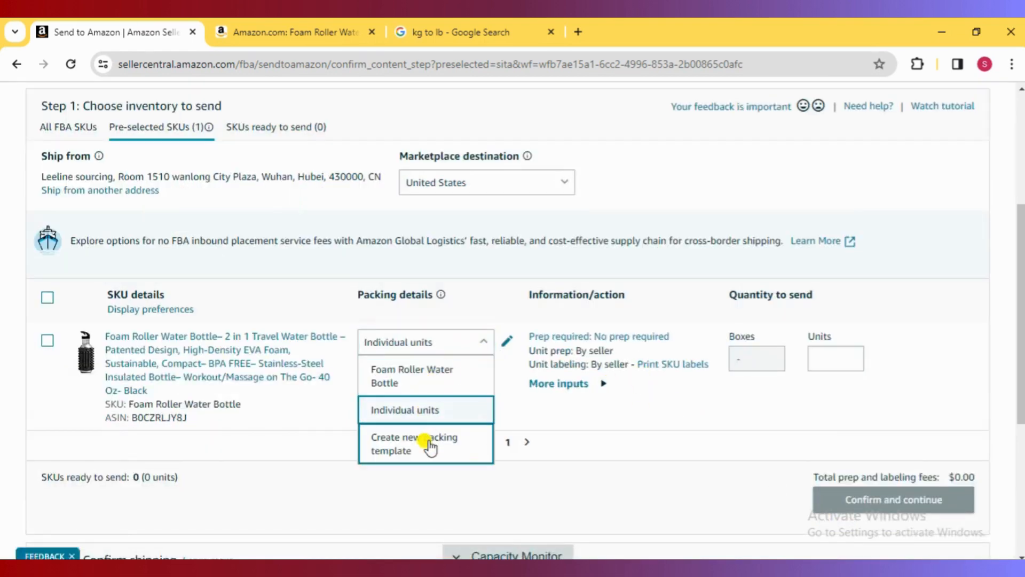
click(410, 378)
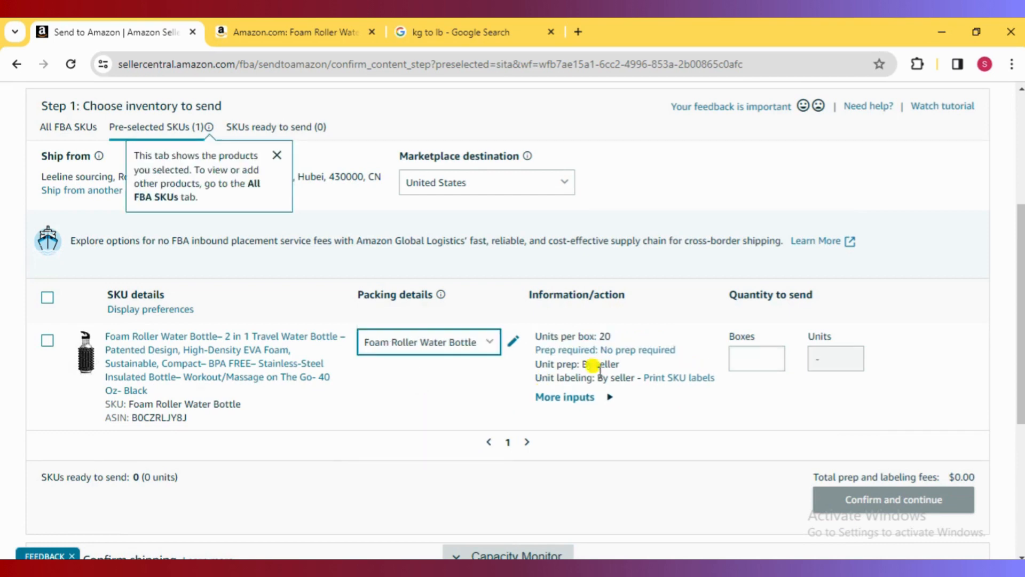
click(748, 350)
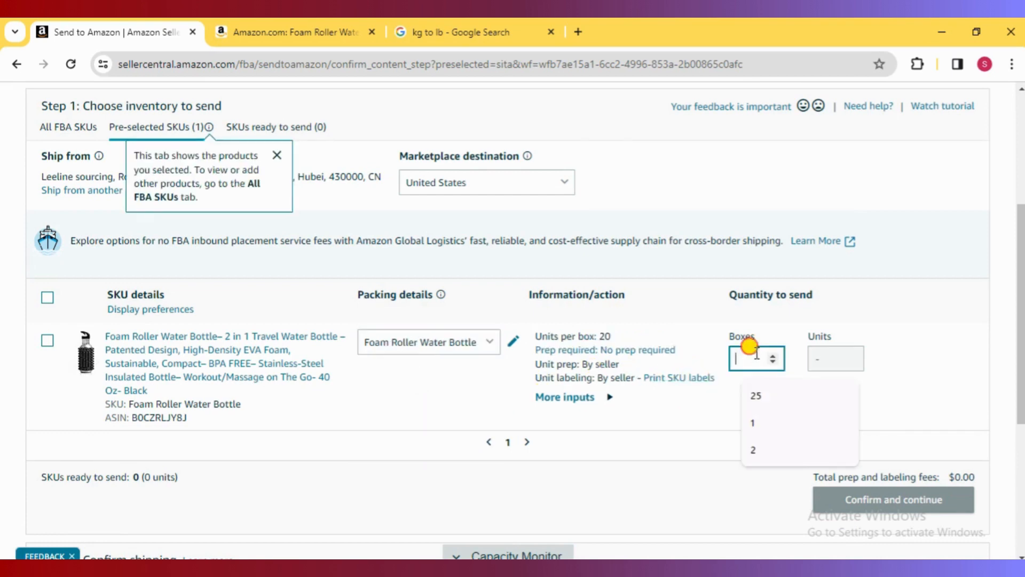
text(1)
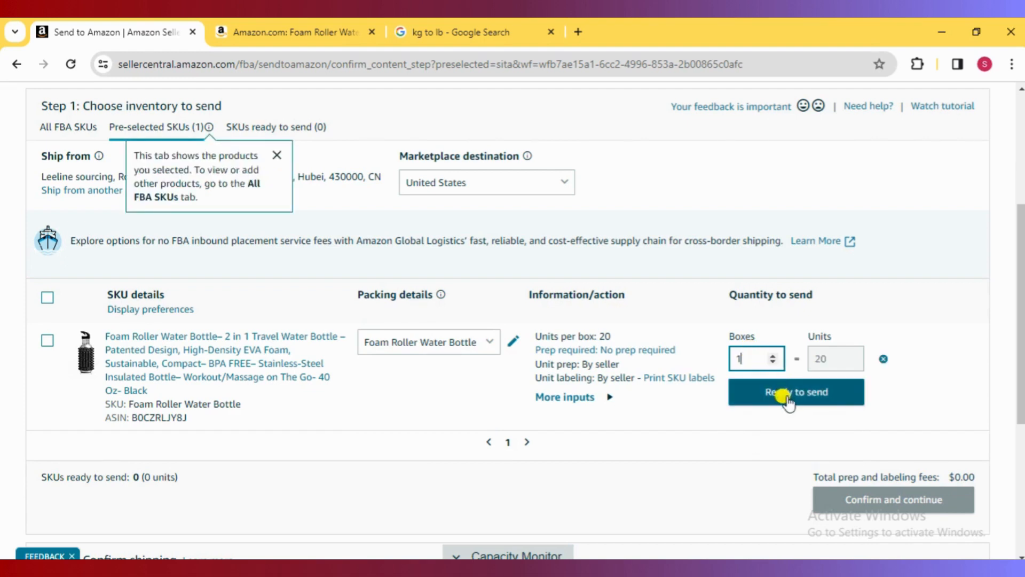
click(788, 397)
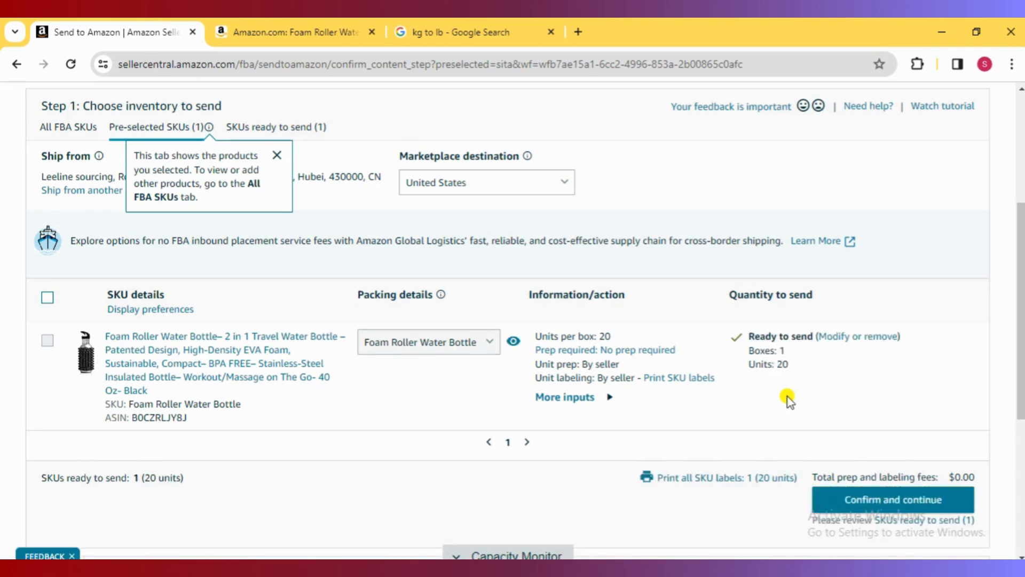
scroll(787, 396, down, 3)
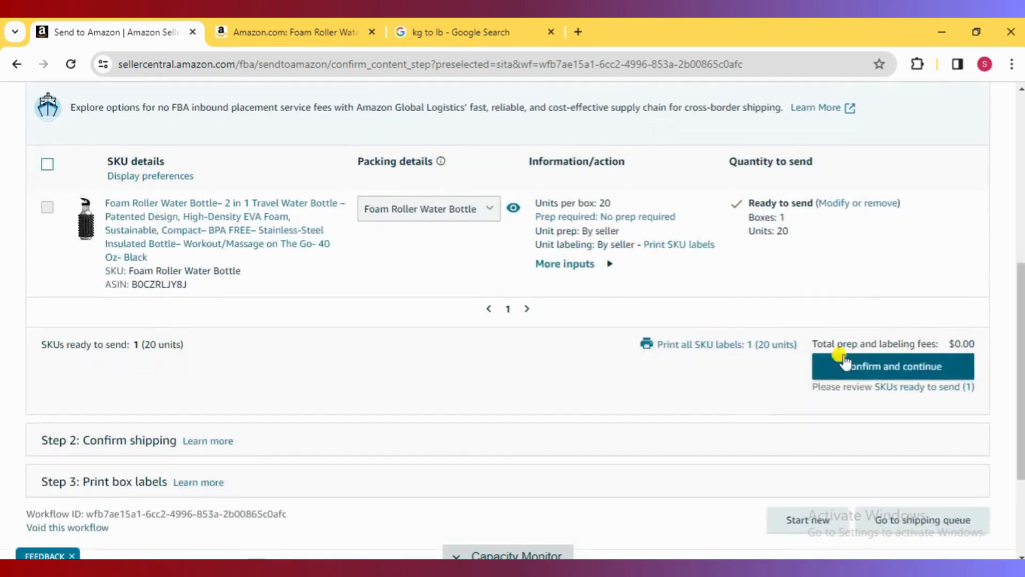
click(871, 367)
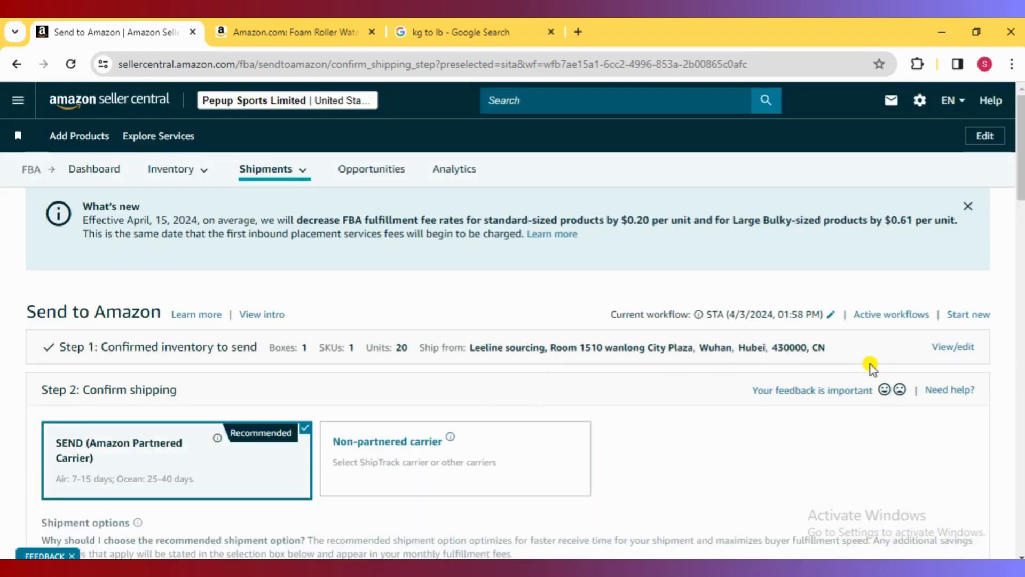
Step: Switch the shipment to a non-partnered carrier and confirm moving away from the Partnered Carrier Program
scroll(543, 365, down, 2)
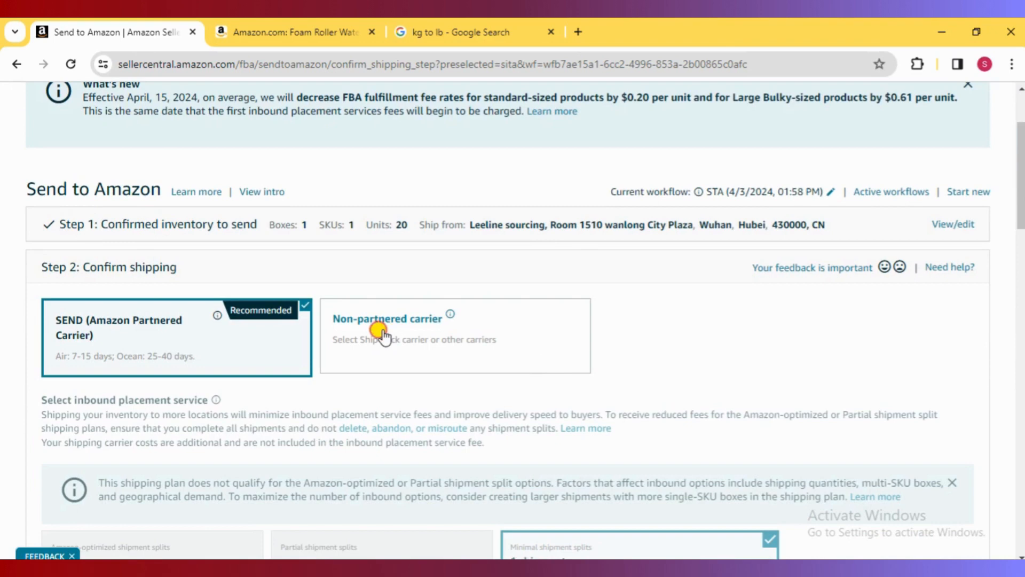
click(382, 334)
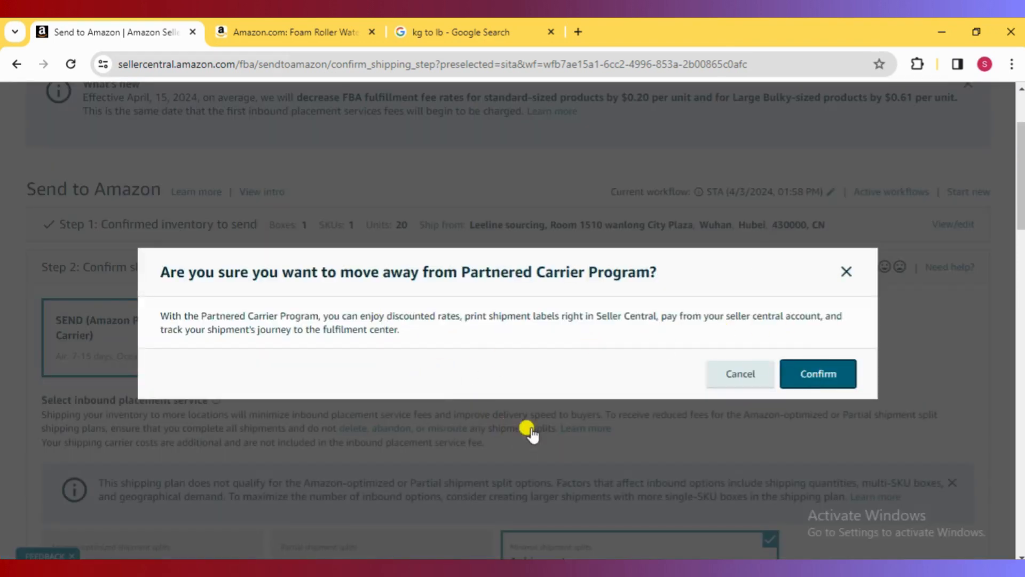
click(820, 371)
Step: Set the ship date to 04/11/2024 and review the inbound placement and shipping mode options
scroll(505, 418, down, 5)
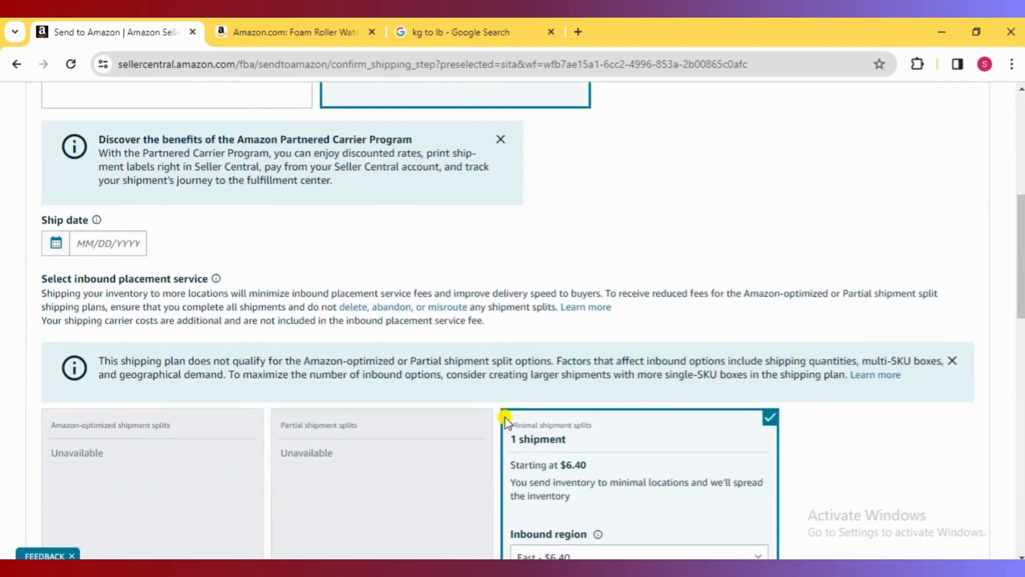
click(102, 240)
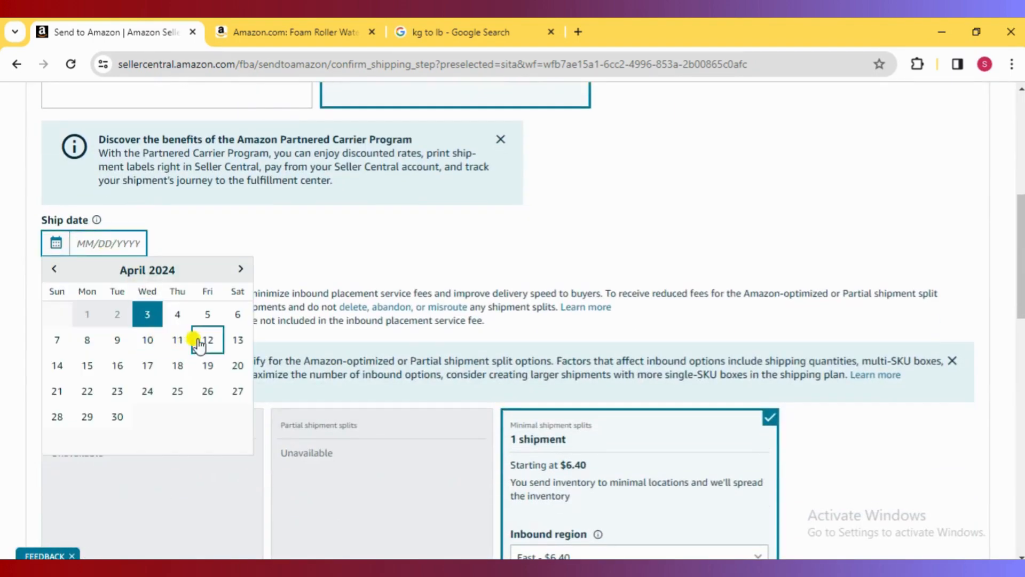
click(179, 339)
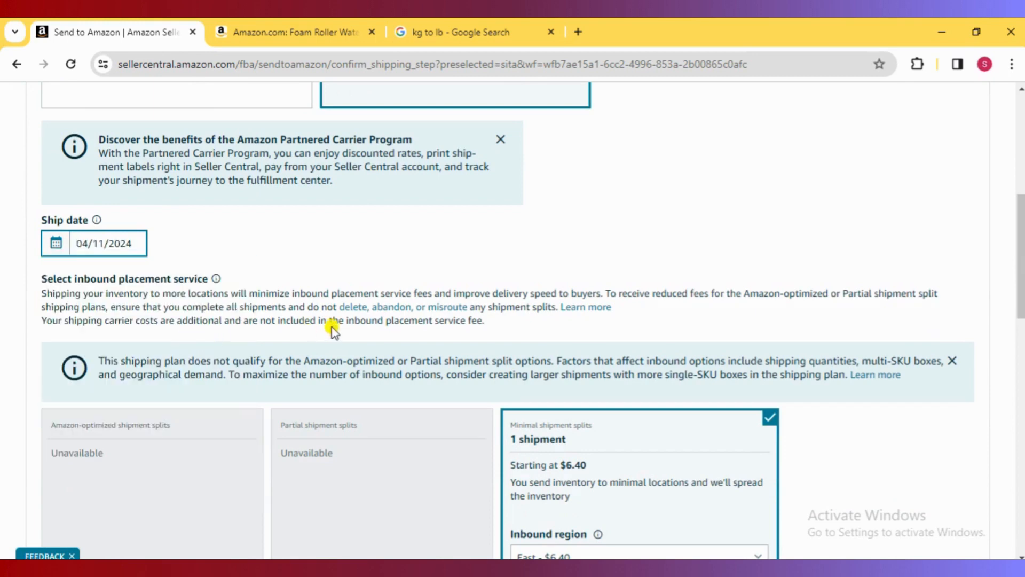
scroll(333, 331, down, 4)
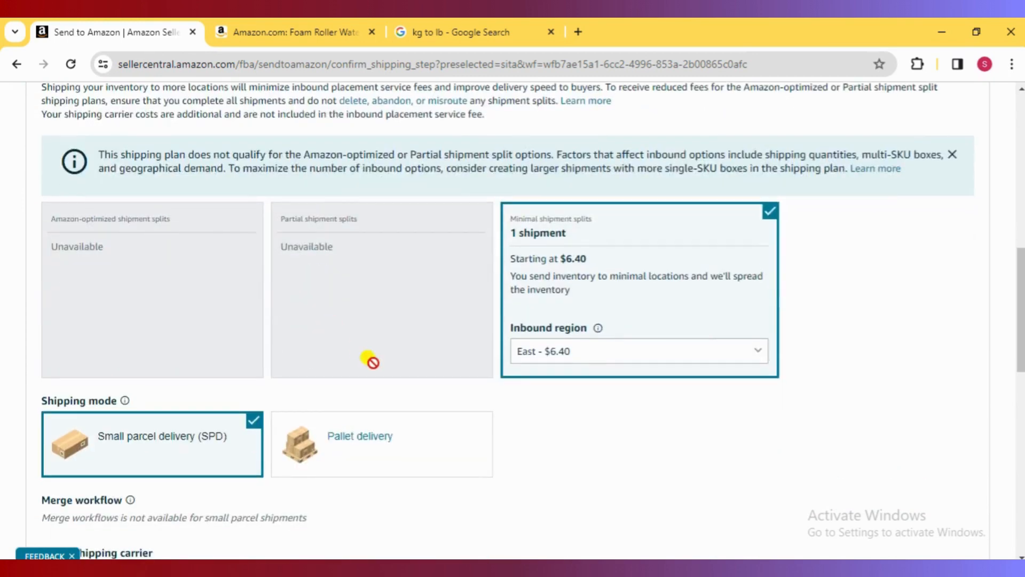
scroll(367, 471, down, 1)
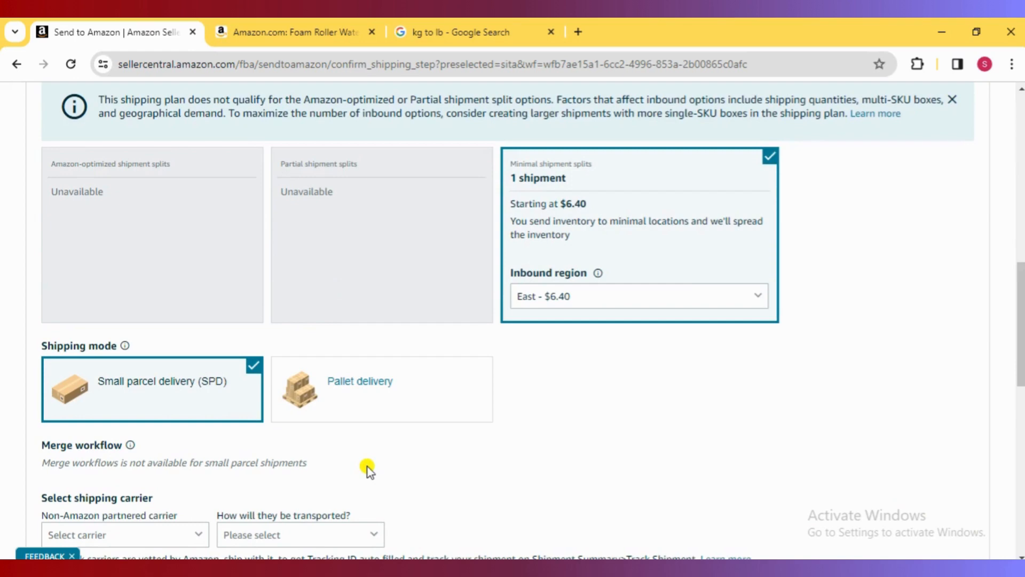
Step: Set the non-Amazon partnered carrier to Other and the transport method to Ocean
scroll(369, 470, down, 3)
click(165, 409)
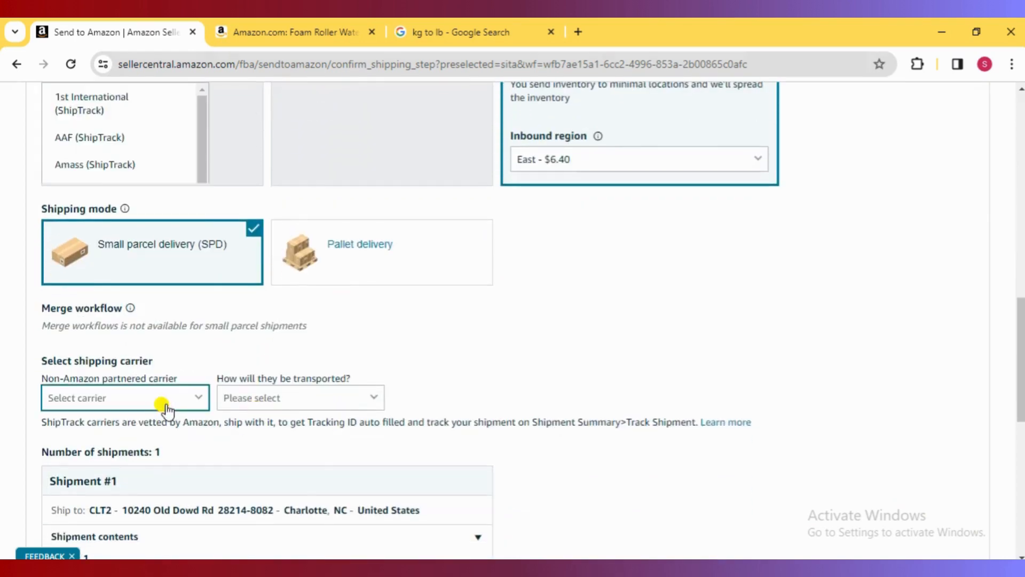
scroll(96, 272, down, 2)
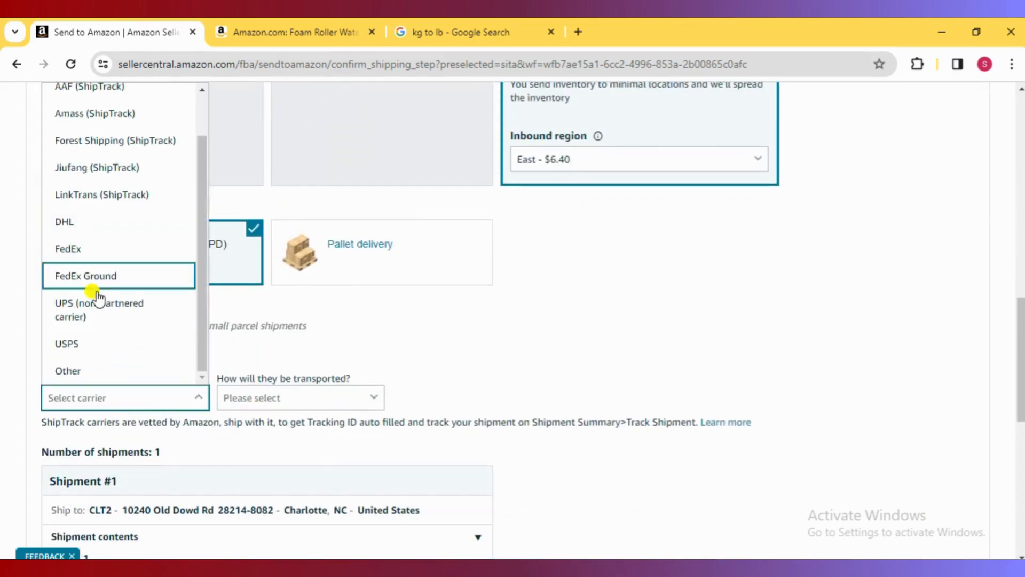
click(91, 371)
click(267, 397)
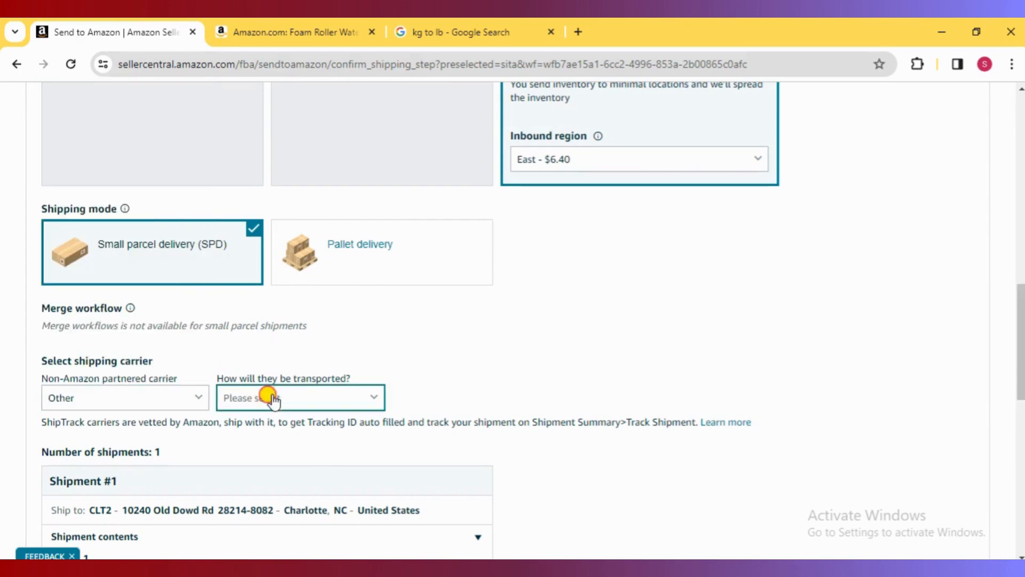
click(267, 455)
Step: Set the delivery window of Shipment #1 to start on 04/19/2024
scroll(267, 459, down, 4)
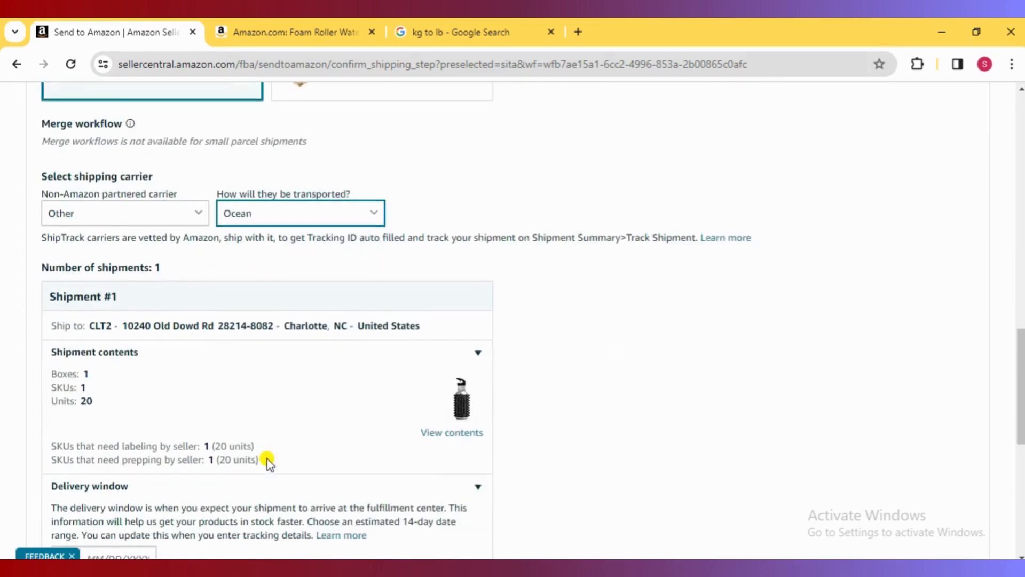
scroll(267, 459, down, 2)
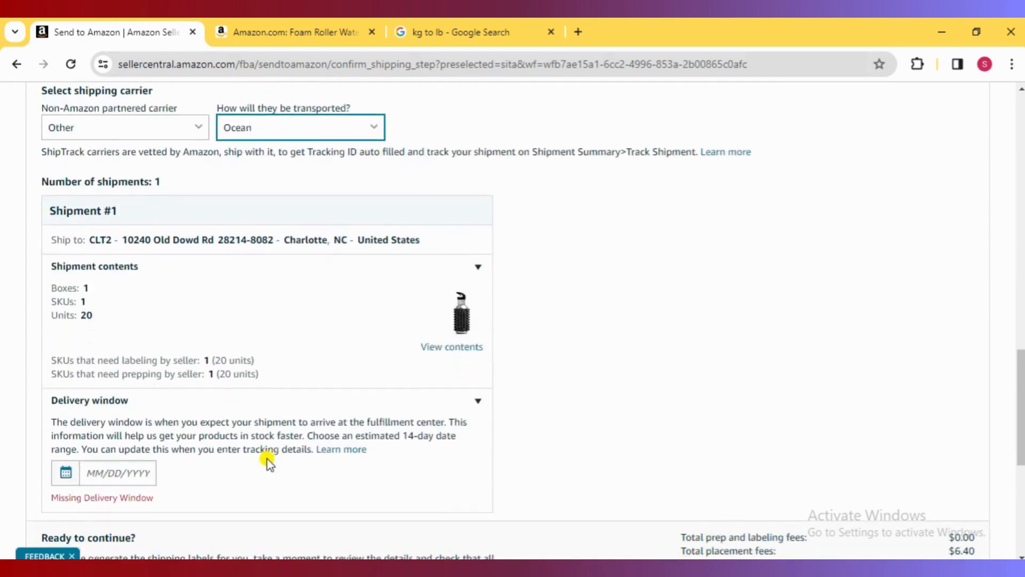
click(132, 472)
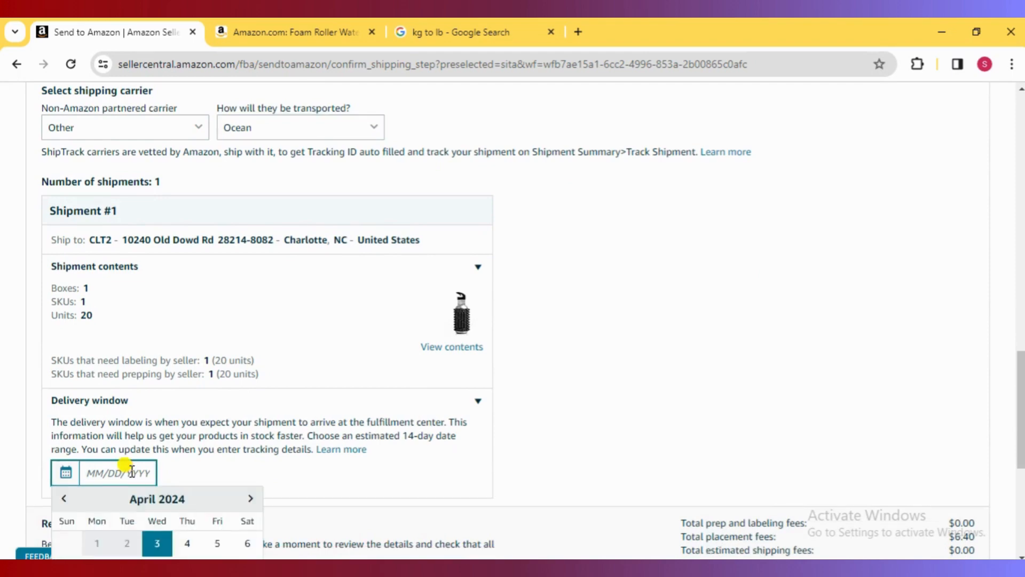
scroll(132, 472, down, 2)
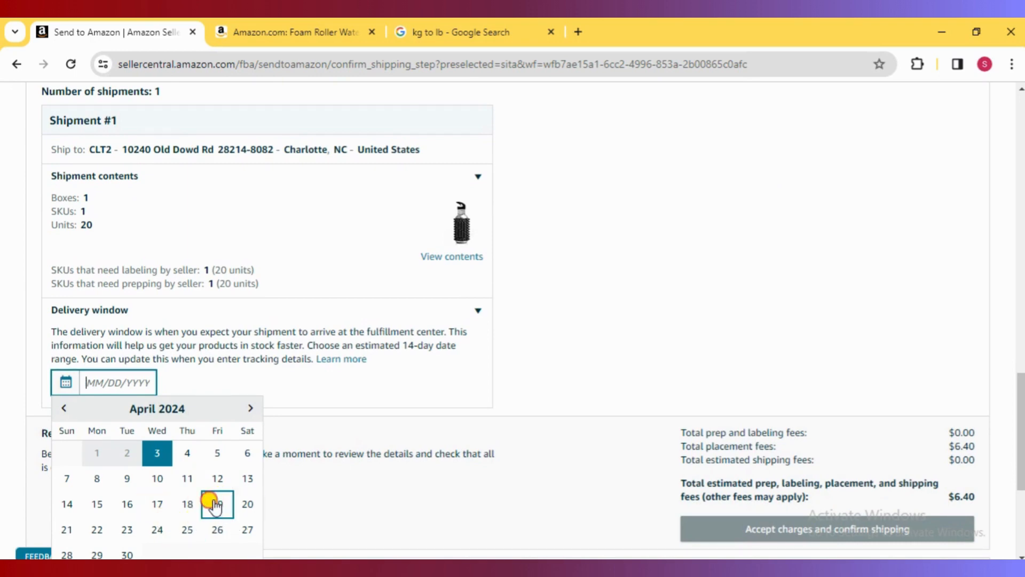
click(216, 505)
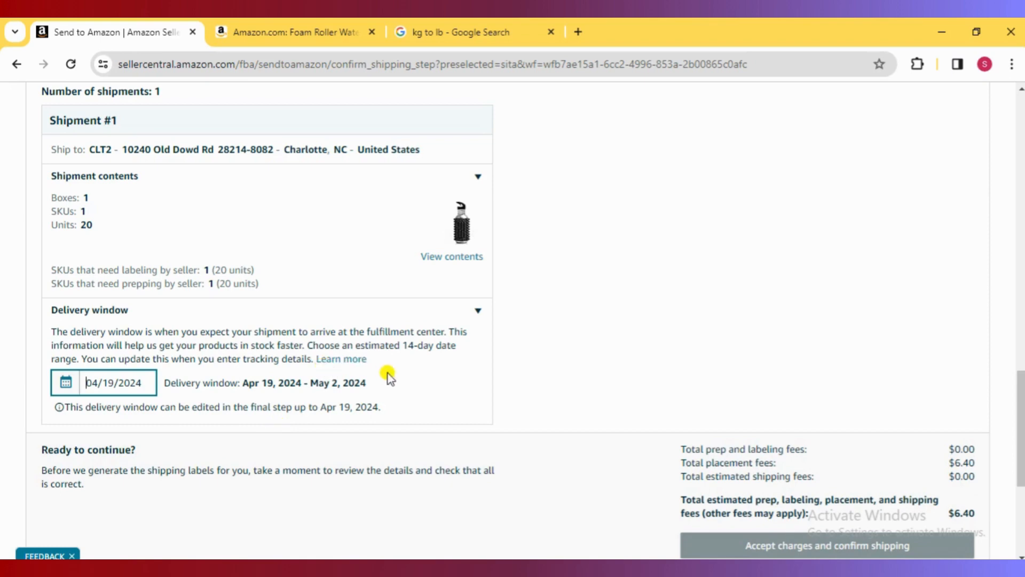
Step: Select Ocean again as the transport method, accept the charges and confirm shipping
scroll(388, 373, down, 1)
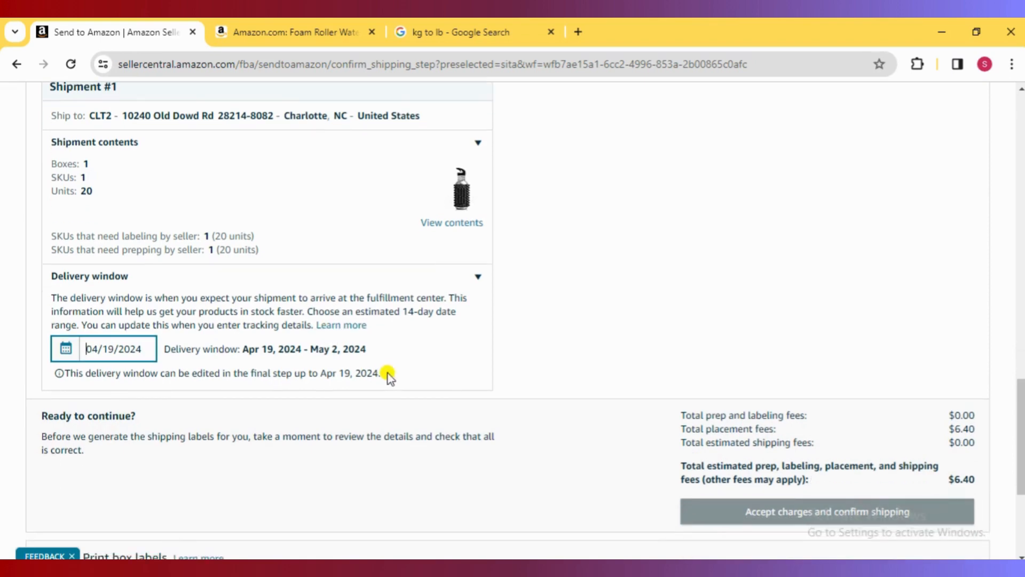
scroll(321, 187, up, 3)
click(310, 162)
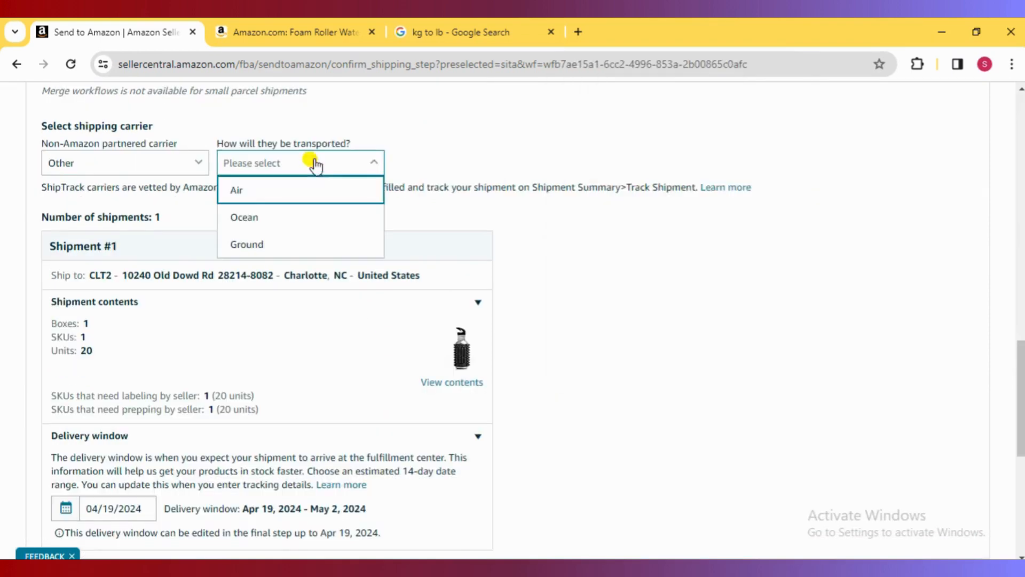
click(279, 219)
scroll(704, 274, down, 3)
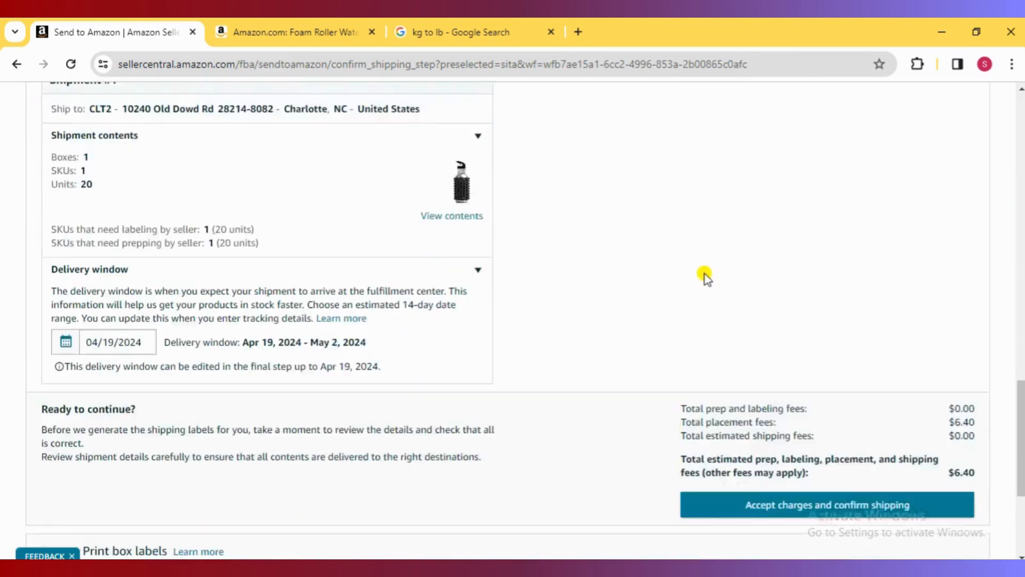
scroll(704, 274, down, 4)
click(791, 280)
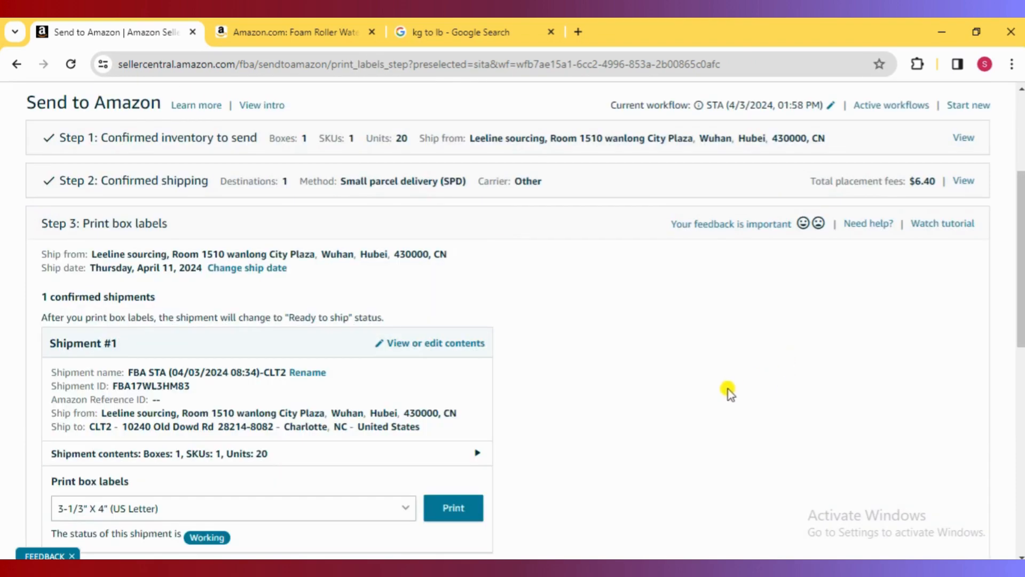
Step: Print the box labels in the 3-1/3" x 4" (US Letter) format and check the addresses on the label PDF
scroll(688, 398, down, 4)
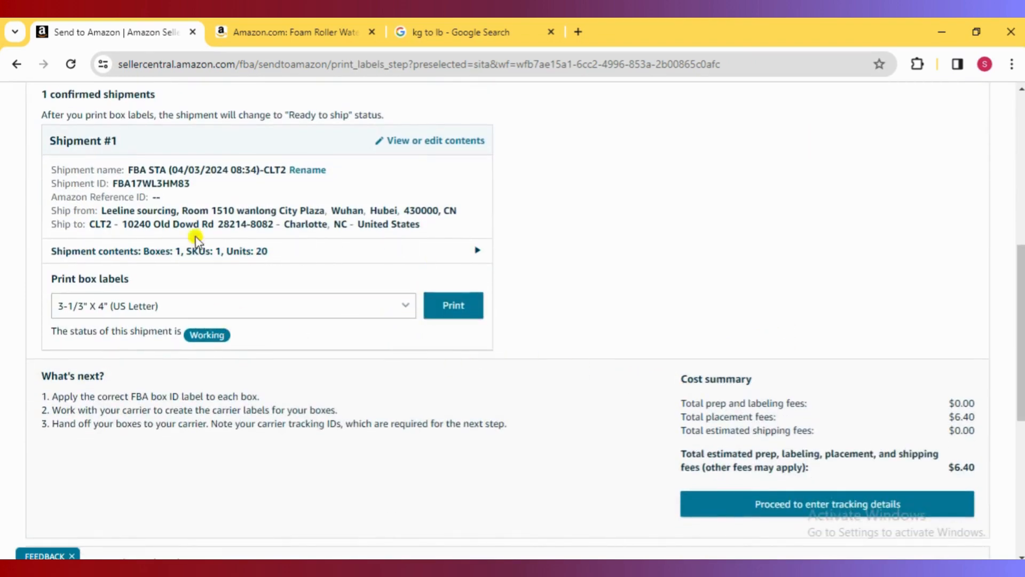
drag(100, 212, 265, 211)
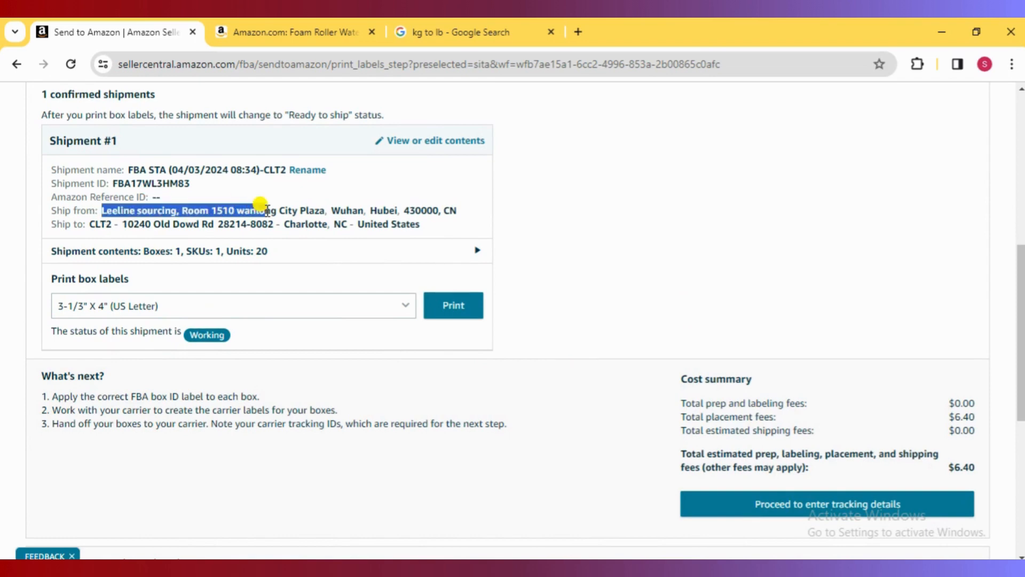
click(456, 315)
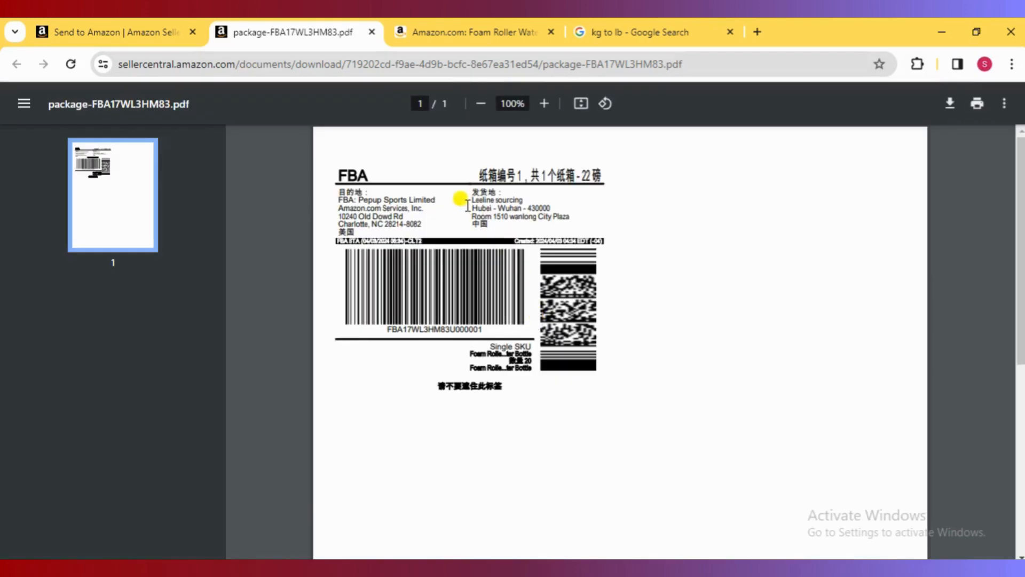
drag(355, 195, 420, 220)
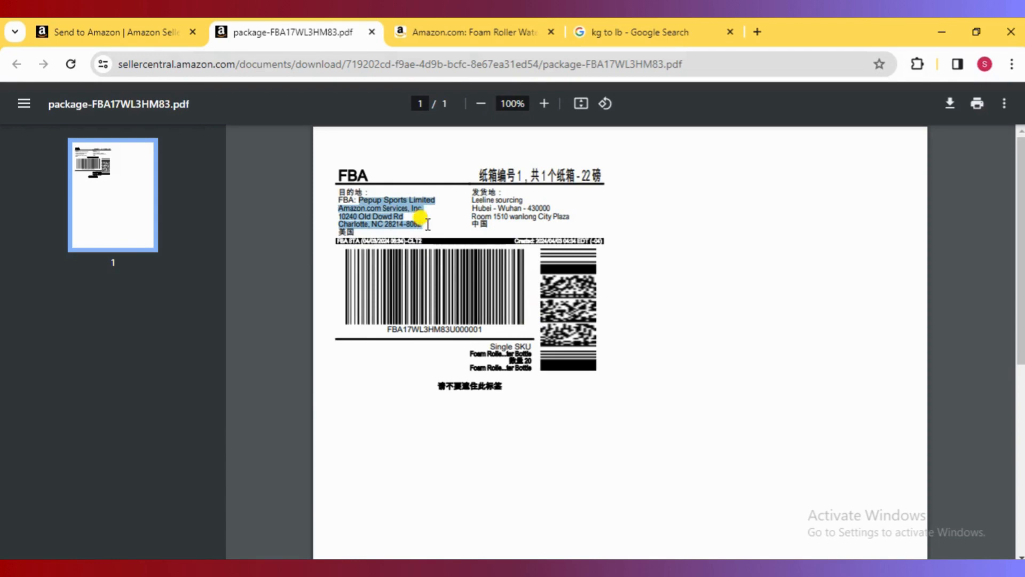
click(427, 223)
drag(342, 209, 383, 209)
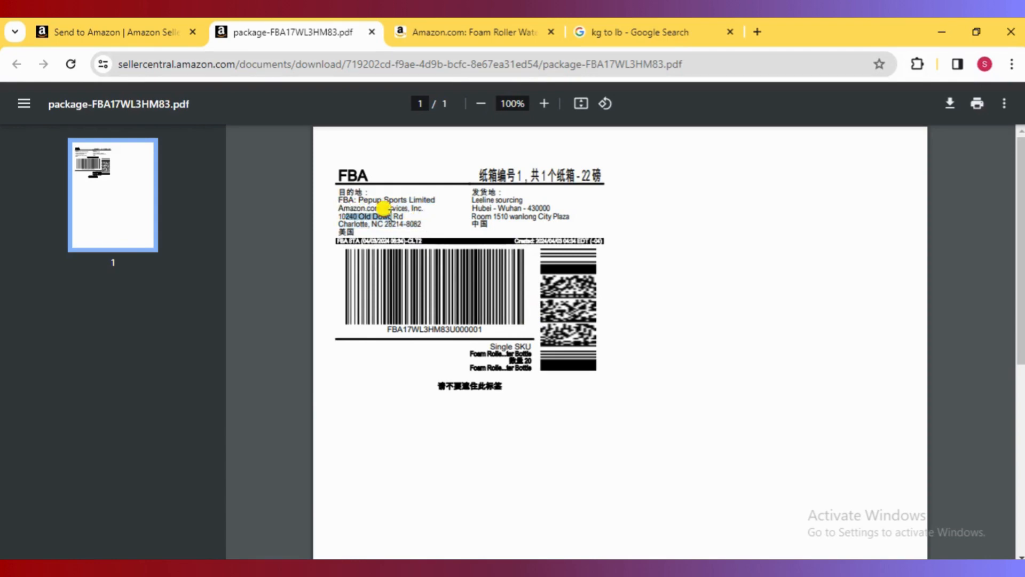
Step: Return to the Send to Amazon workflow, proceed to the tracking details and review the tracking ID entry and cost summary
click(144, 34)
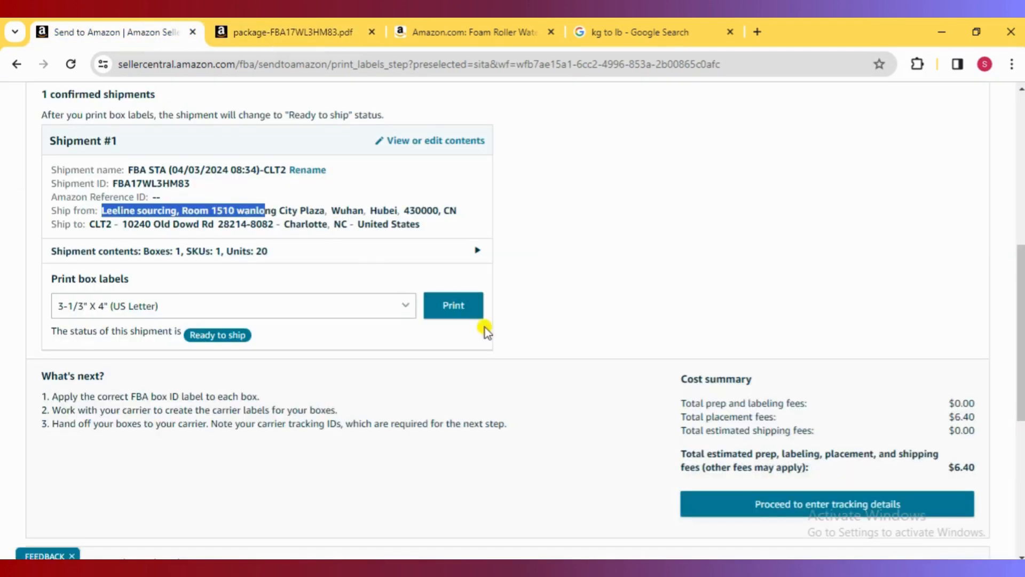
scroll(497, 334, down, 3)
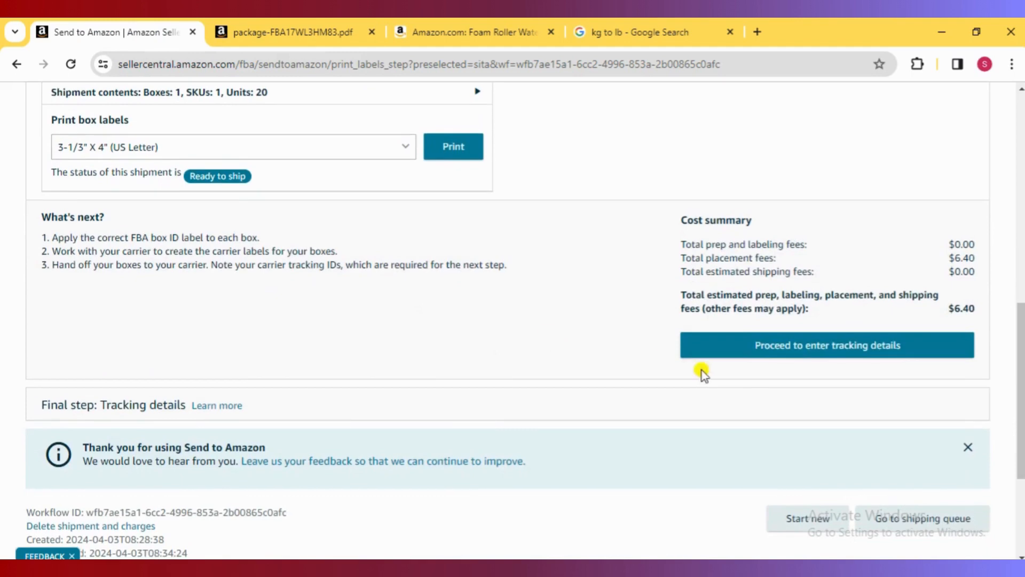
click(760, 352)
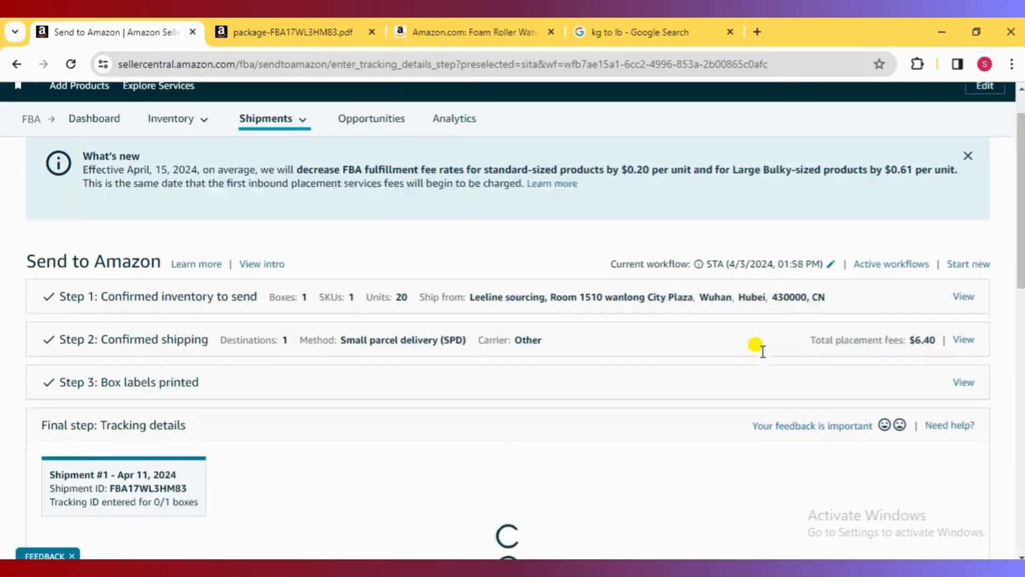
scroll(762, 351, down, 10)
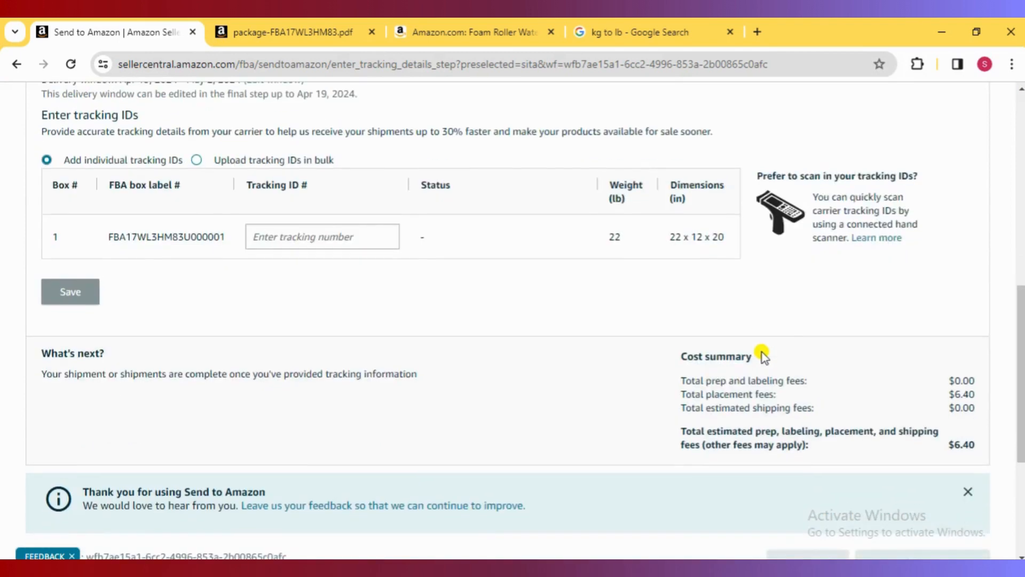
scroll(762, 351, down, 2)
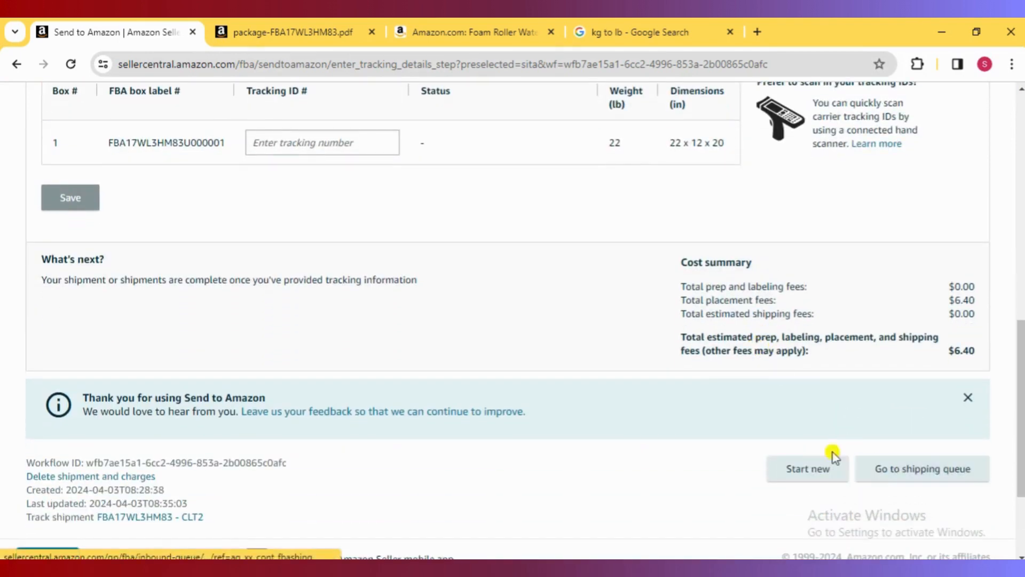
Step: Go to the shipping queue and open the newly created shipment from Apr 3, 2024
click(887, 471)
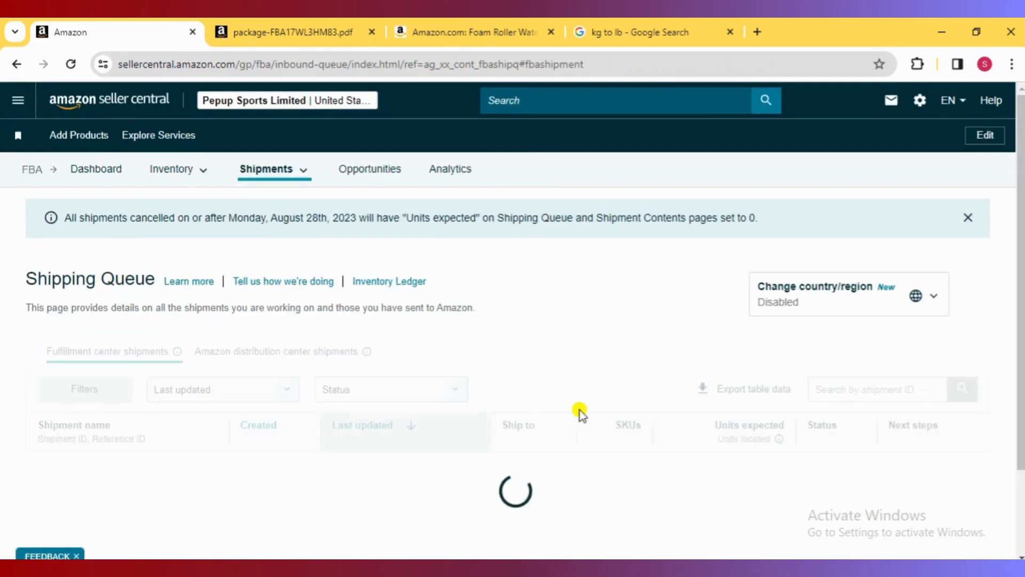
scroll(580, 410, down, 2)
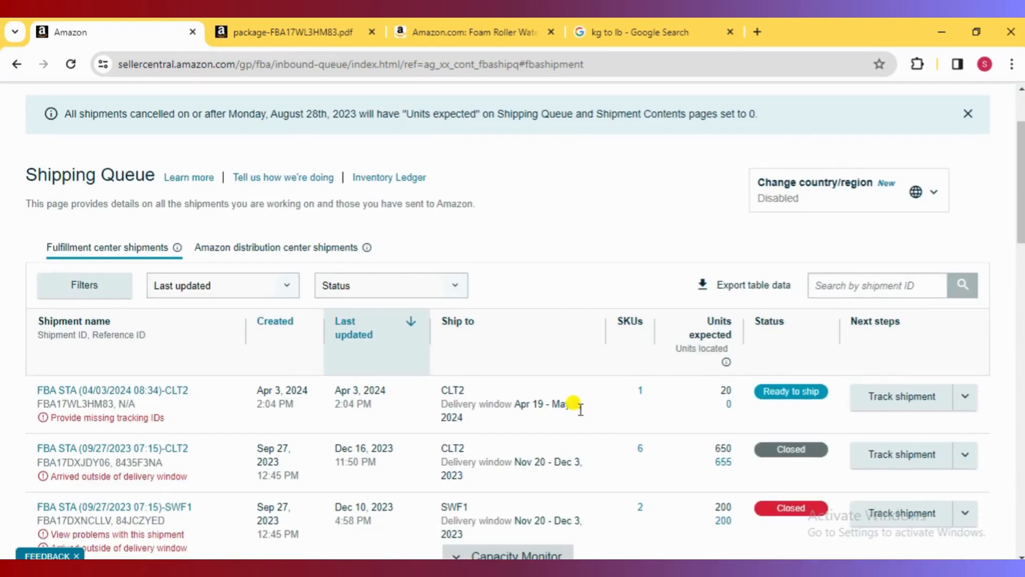
click(102, 394)
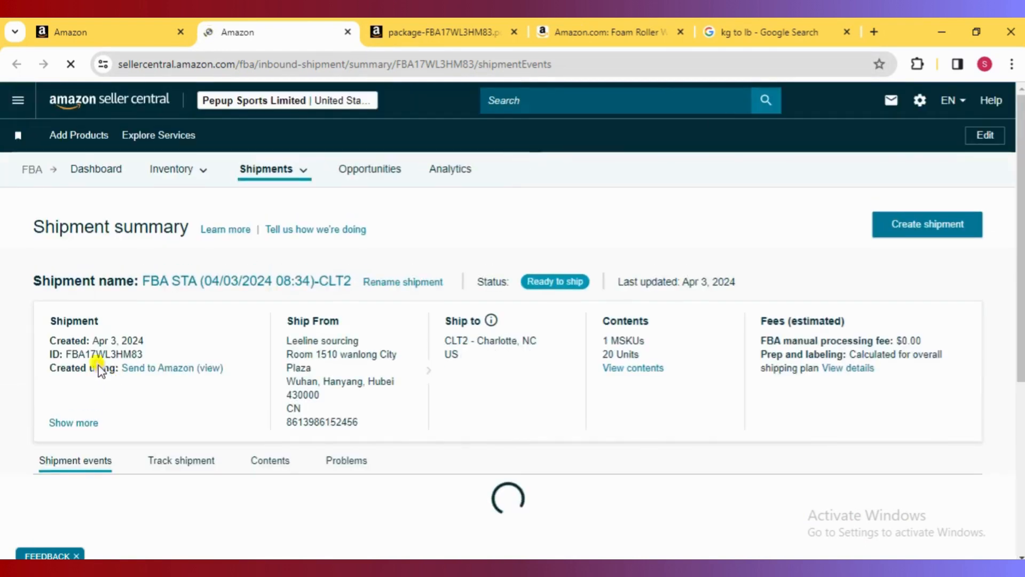
Step: Examine the shipment summary's ID and expand it to show the ship method and carrier
triple_click(86, 347)
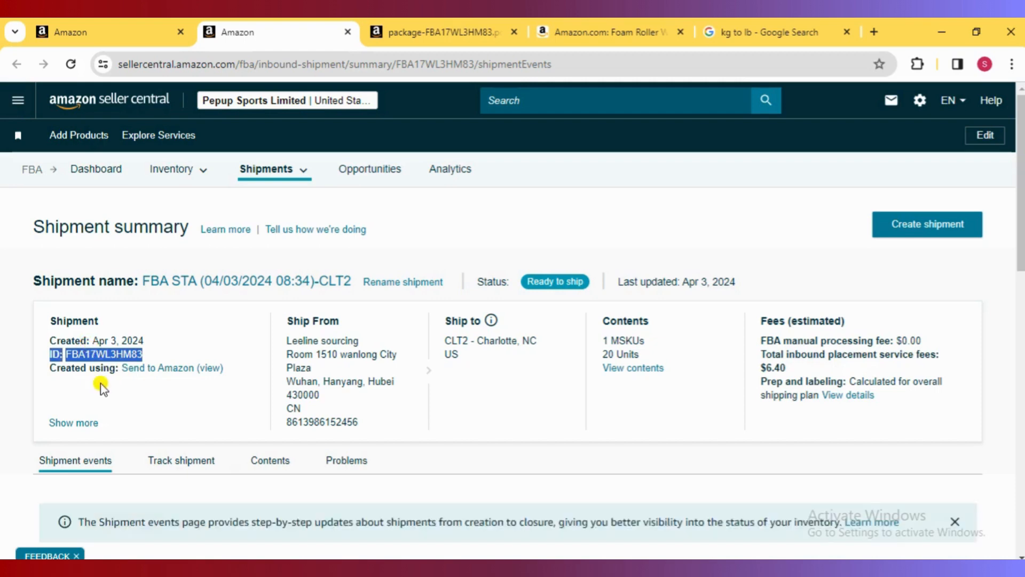
click(72, 423)
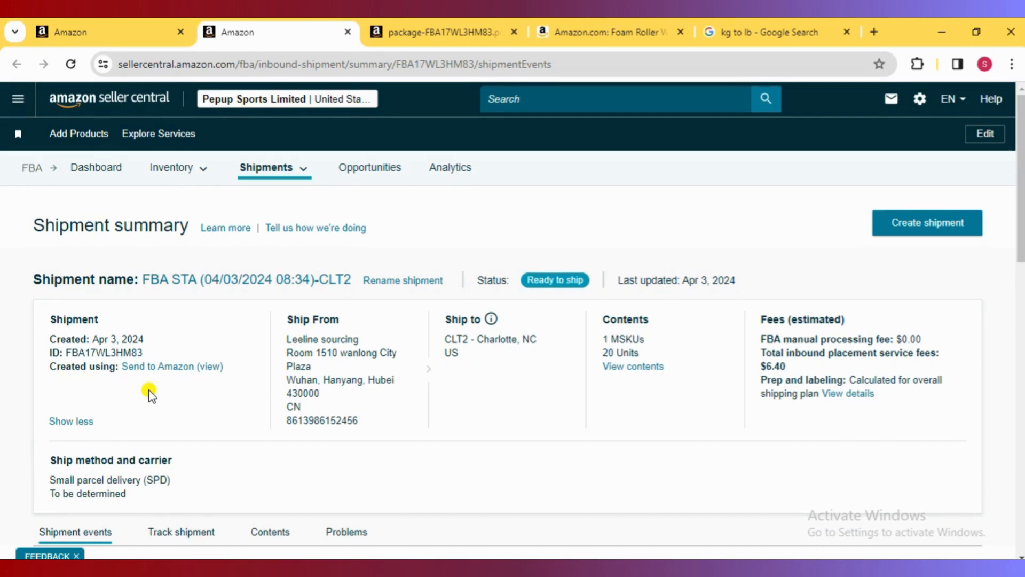
scroll(145, 388, down, 2)
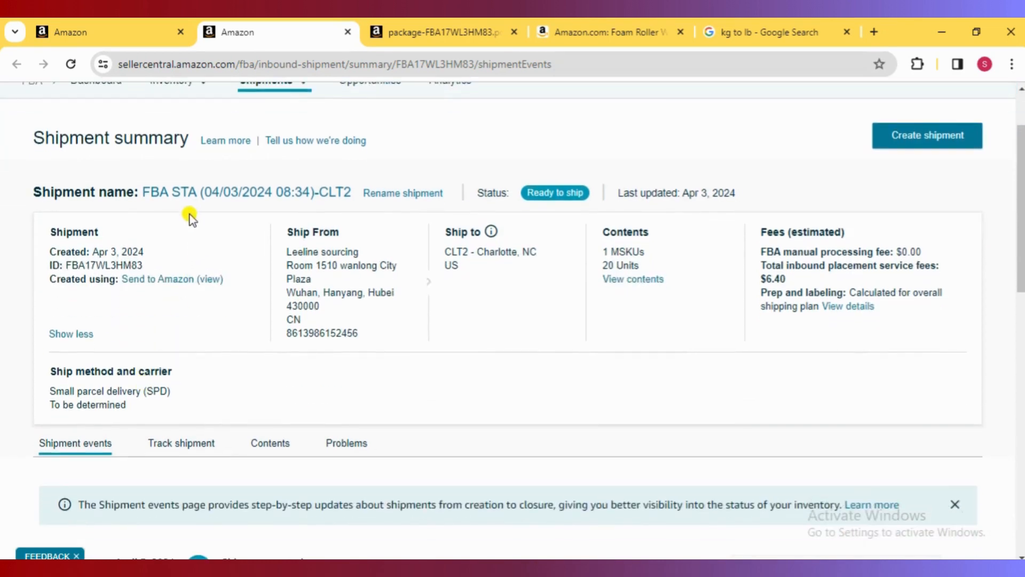